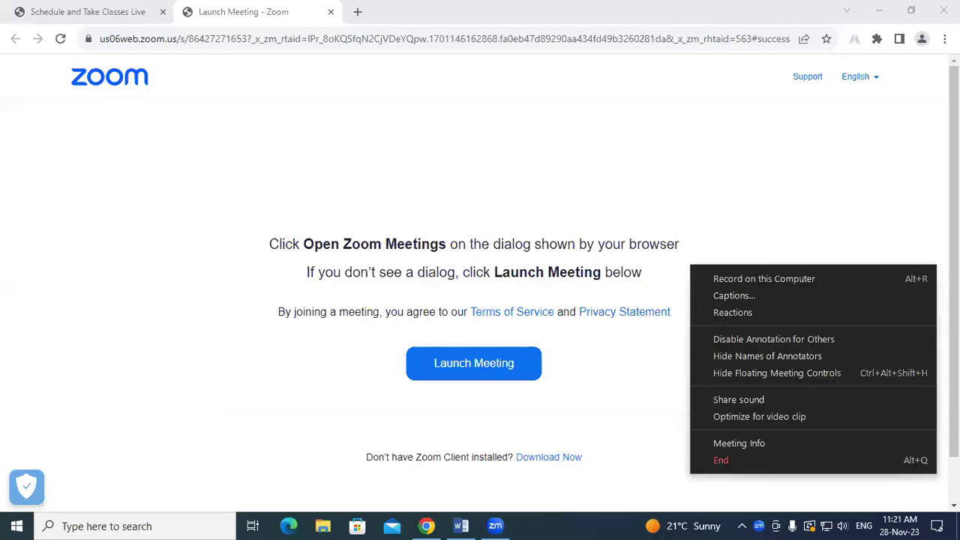
# - Dismiss the Zoom meeting controls menu and launch Microsoft Word from the taskbar
pyautogui.click(747, 278)
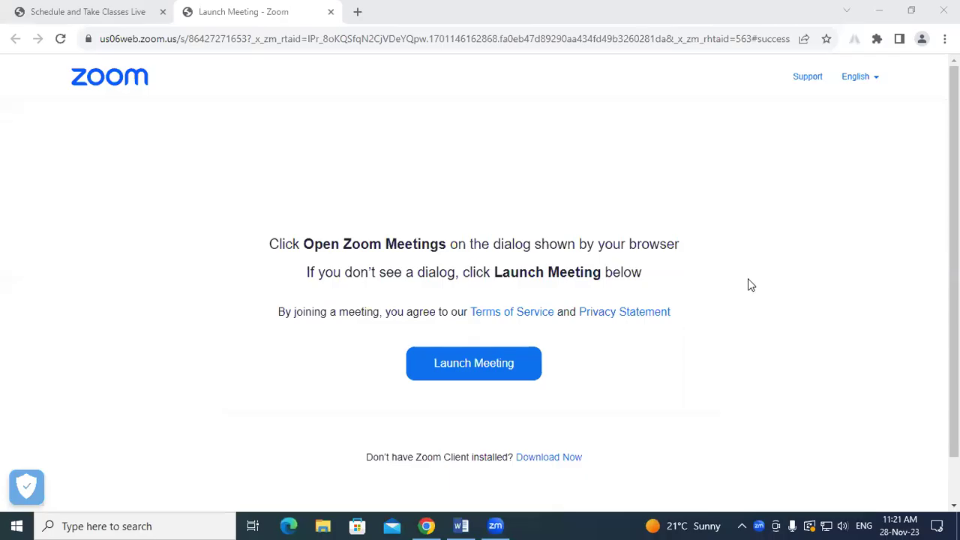
pyautogui.click(459, 525)
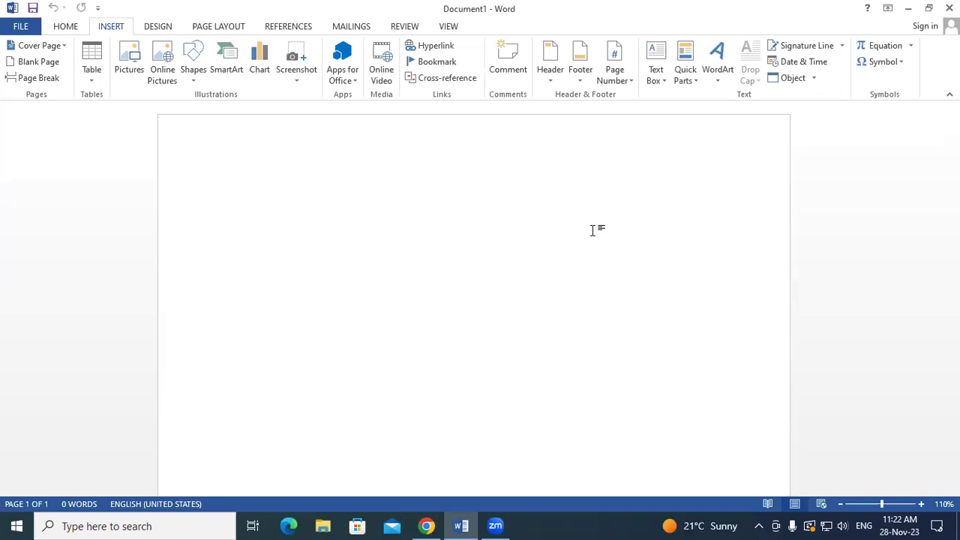
# - Insert a black shadowed WordArt reading 'GAYATRI ISNTITUTE OF TECHNOLOGY' and shrink it to one line
pyautogui.click(712, 75)
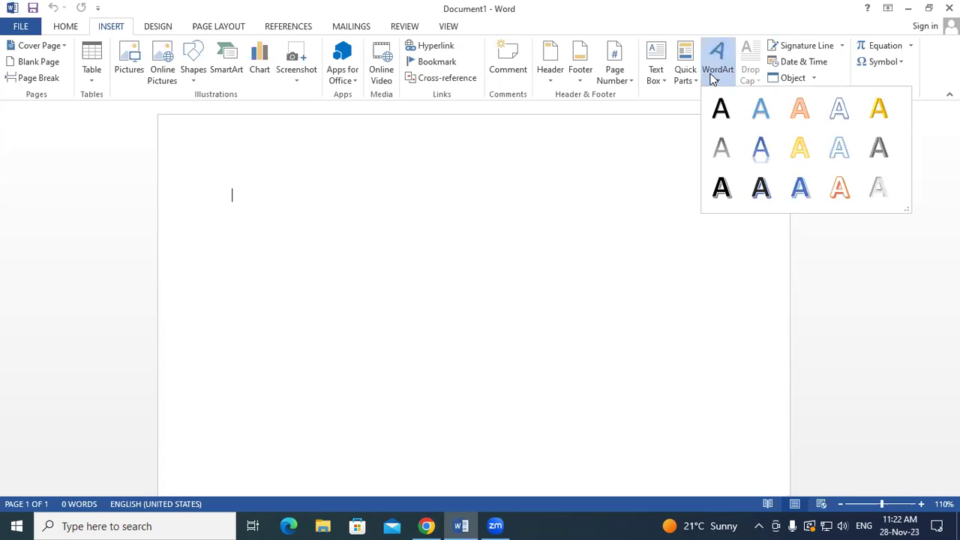
pyautogui.click(720, 187)
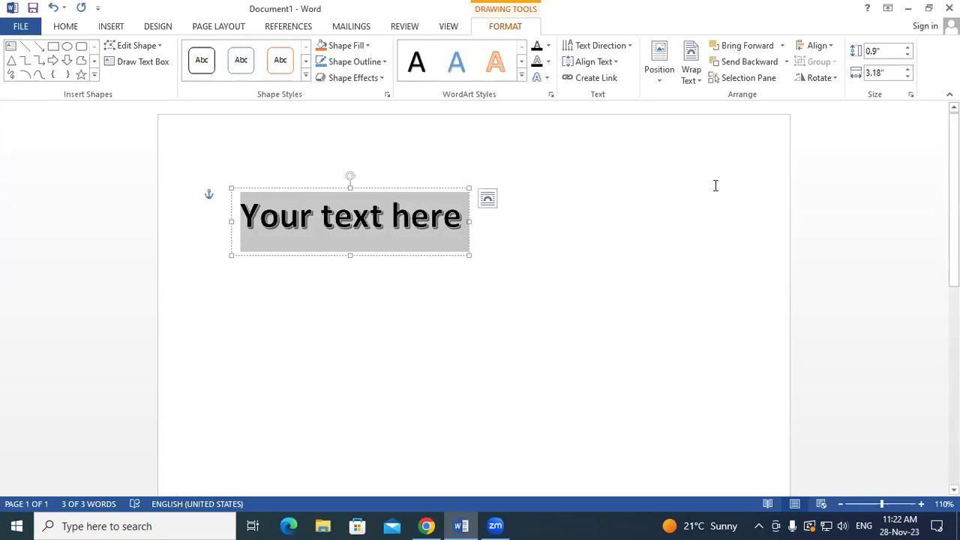
pyautogui.write('GAYATR')
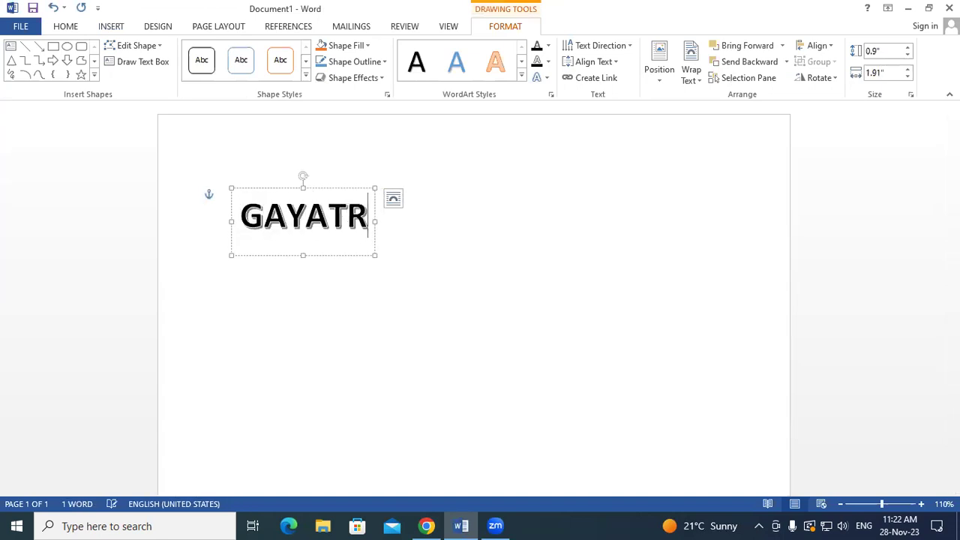
pyautogui.write('I ISNTITUTE OF TE')
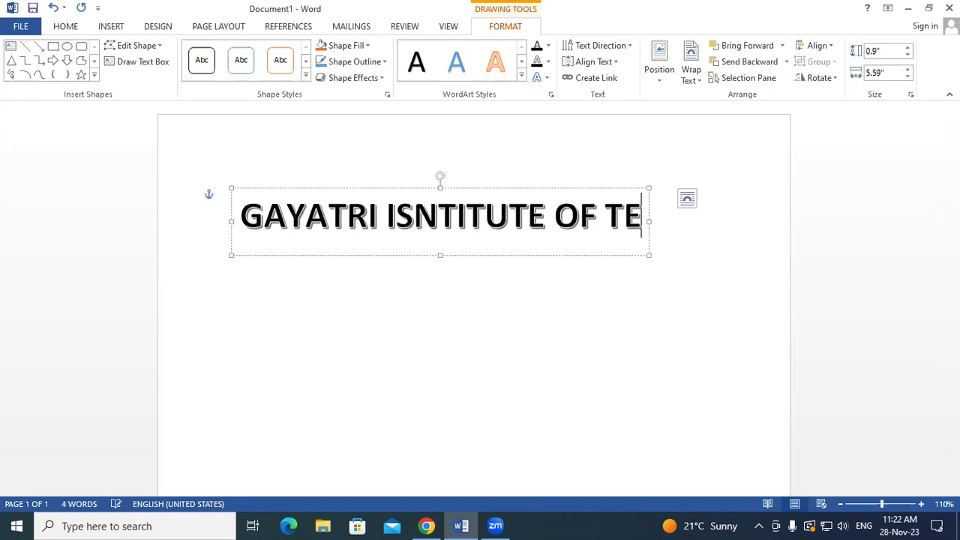
pyautogui.write('CHNOLOGY')
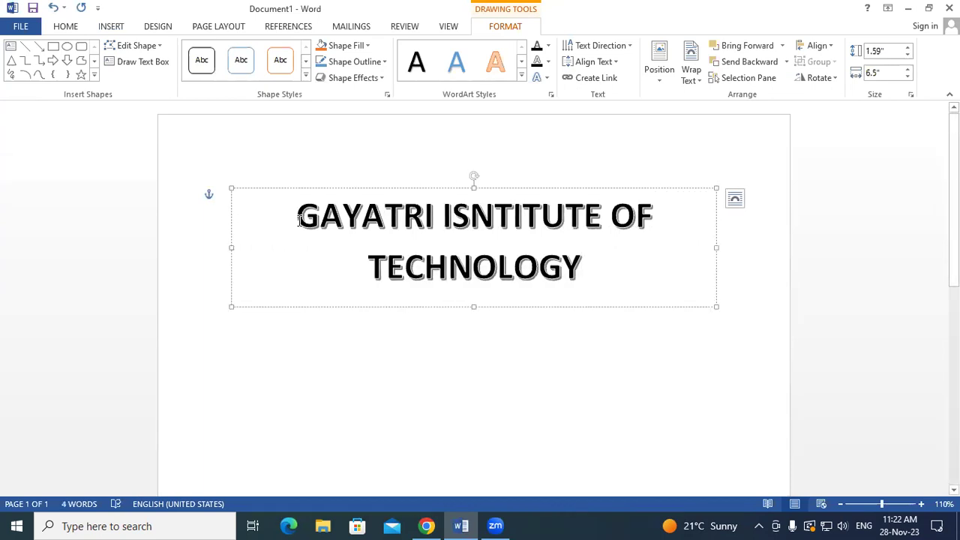
pyautogui.tripleClick(526, 267)
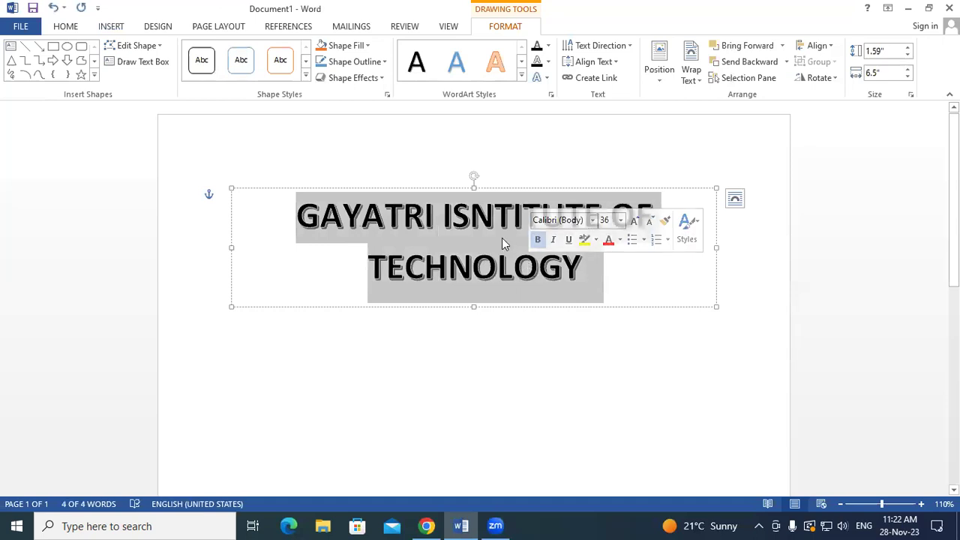
pyautogui.press('ctrl+shift+less')
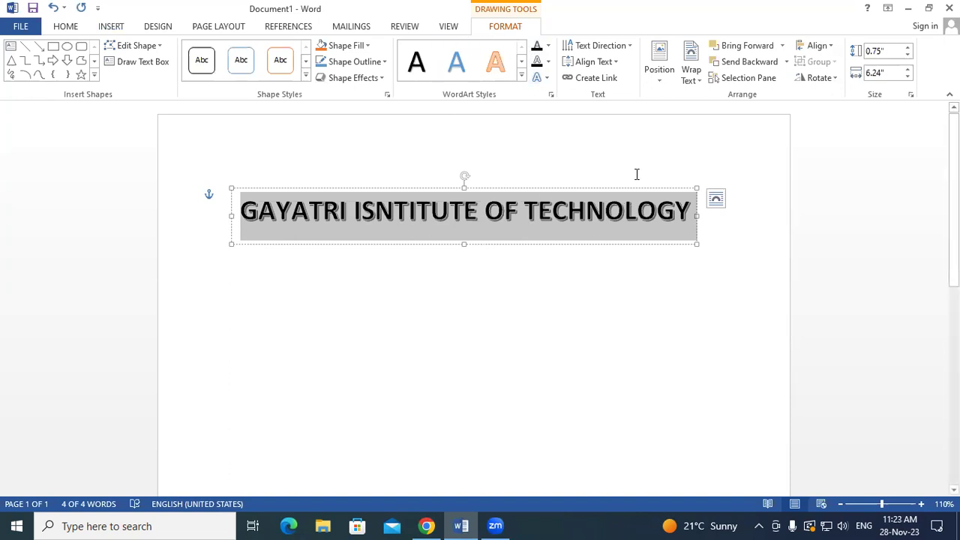
# - Apply the Arch Up transform to the institute WordArt and resize its box near the page top
pyautogui.click(545, 79)
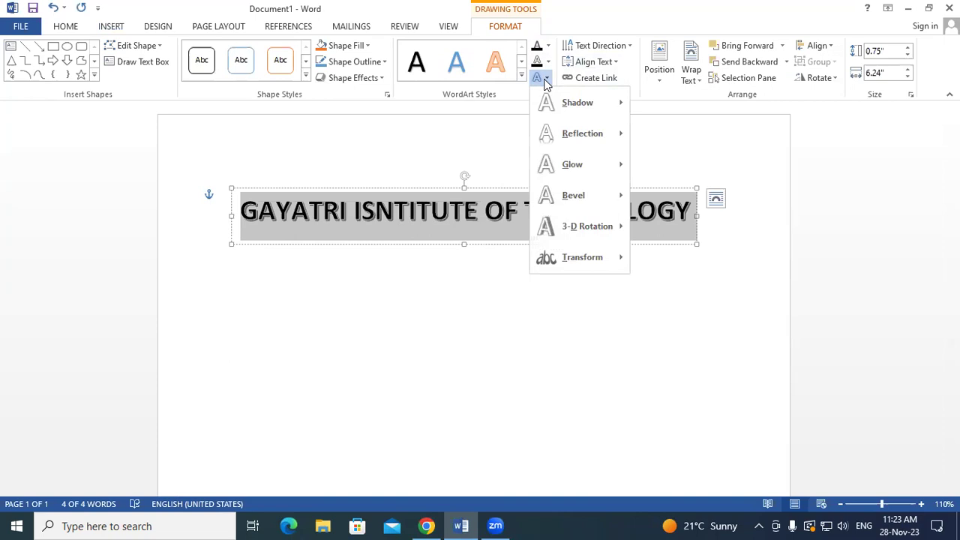
pyautogui.moveTo(576, 257)
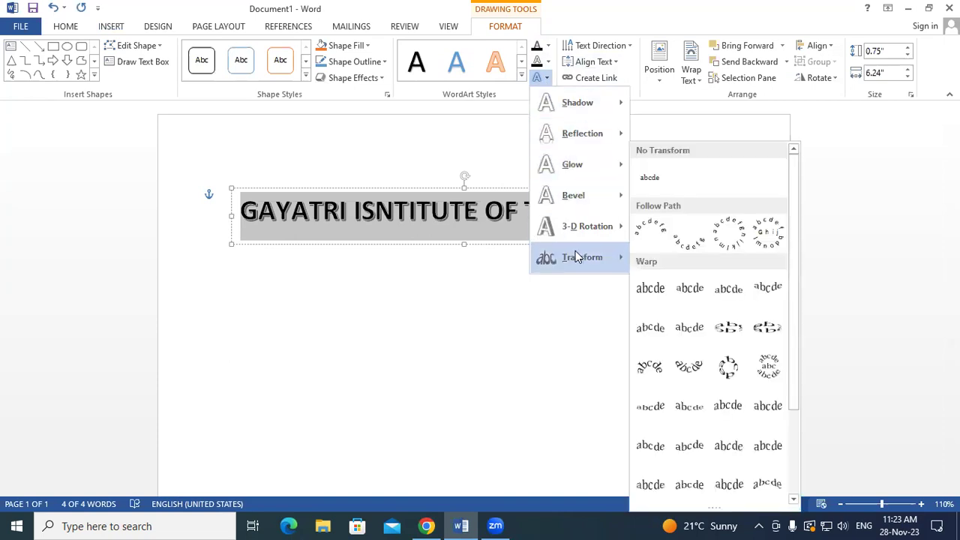
pyautogui.click(649, 232)
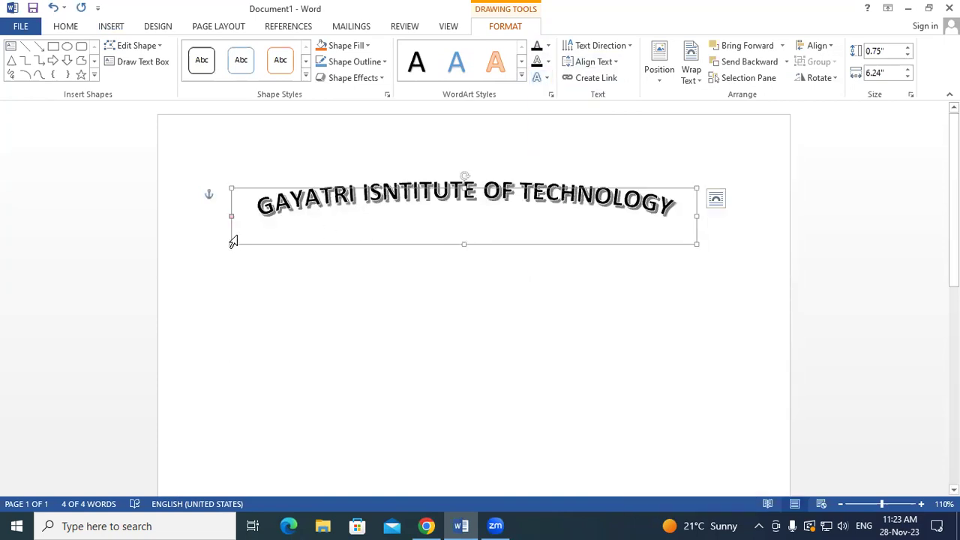
pyautogui.moveTo(232, 243); pyautogui.dragTo(306, 381)
pyautogui.moveTo(502, 380); pyautogui.dragTo(437, 278)
pyautogui.click(489, 351)
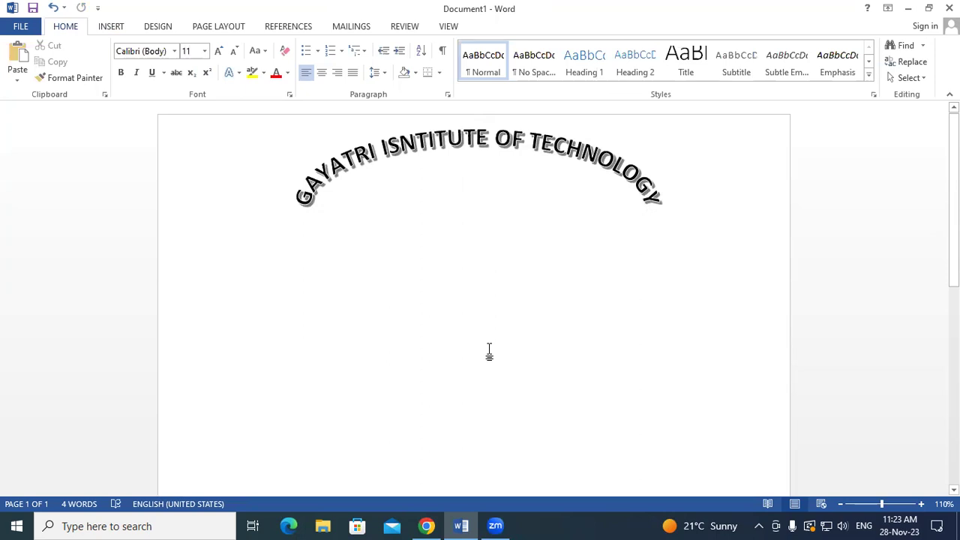
# - Insert a new WordArt reading 'NEAR RAILWAY STATION ROAD PADRAUNA'
pyautogui.click(110, 27)
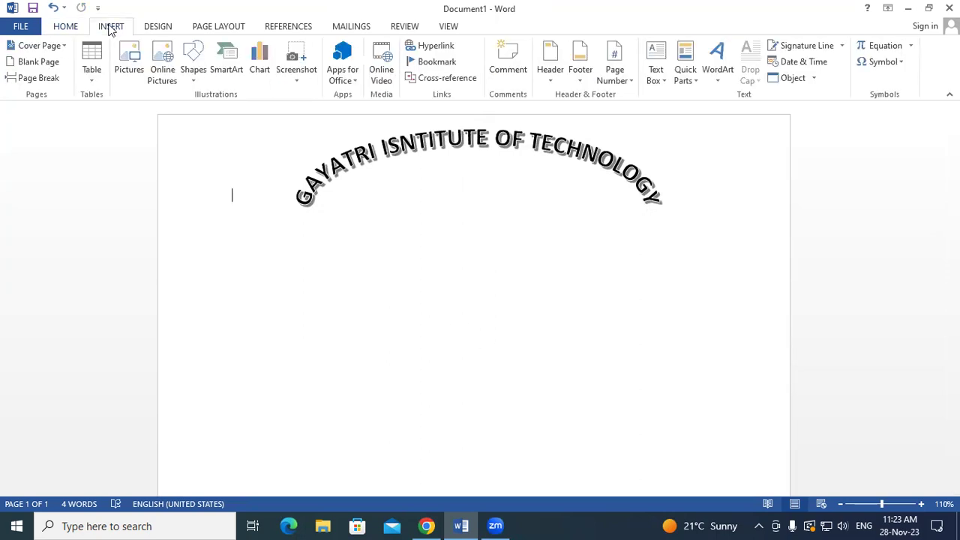
pyautogui.click(716, 63)
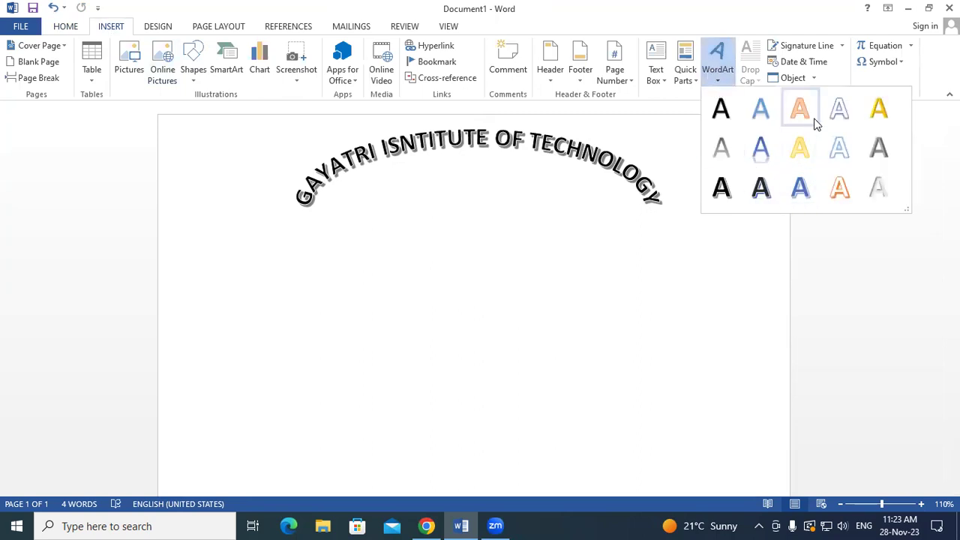
pyautogui.click(721, 109)
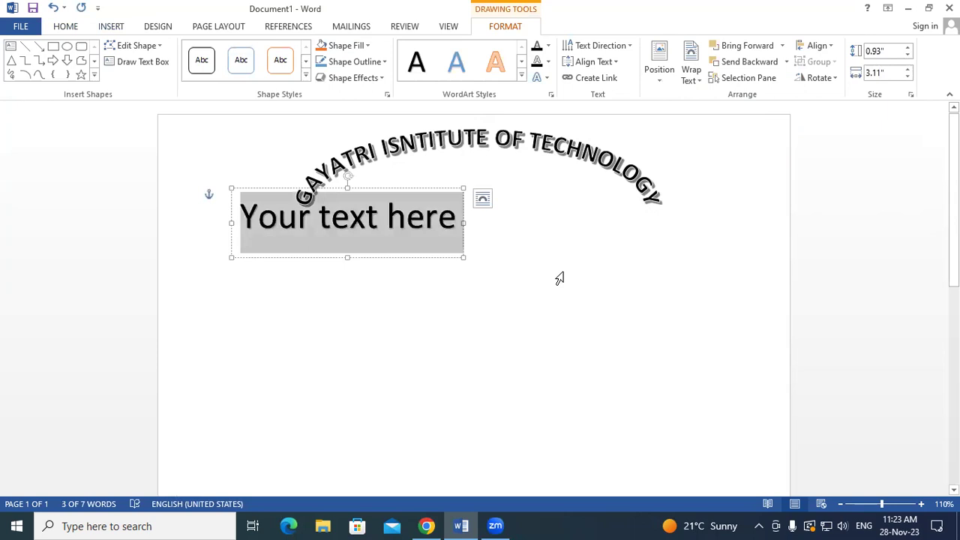
pyautogui.write('NEAR')
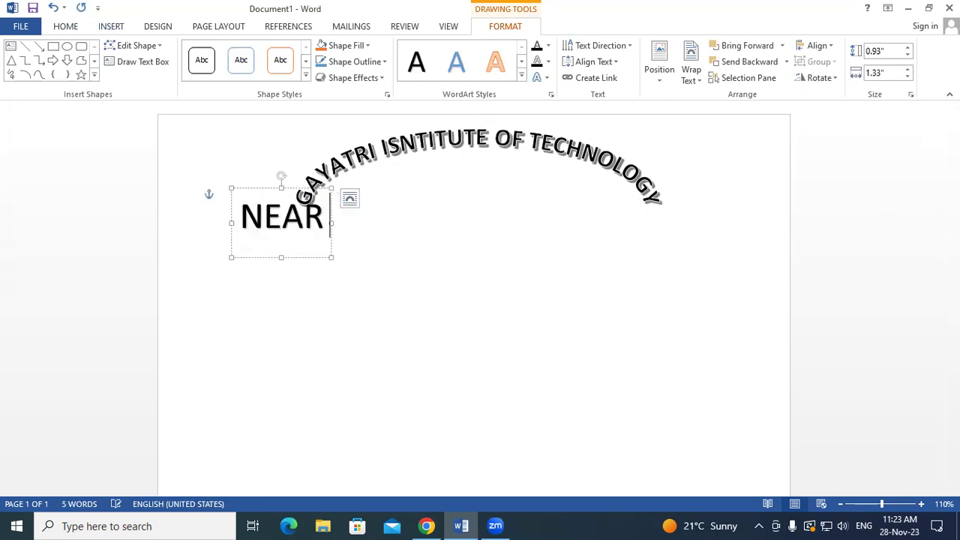
pyautogui.write(' RAI')
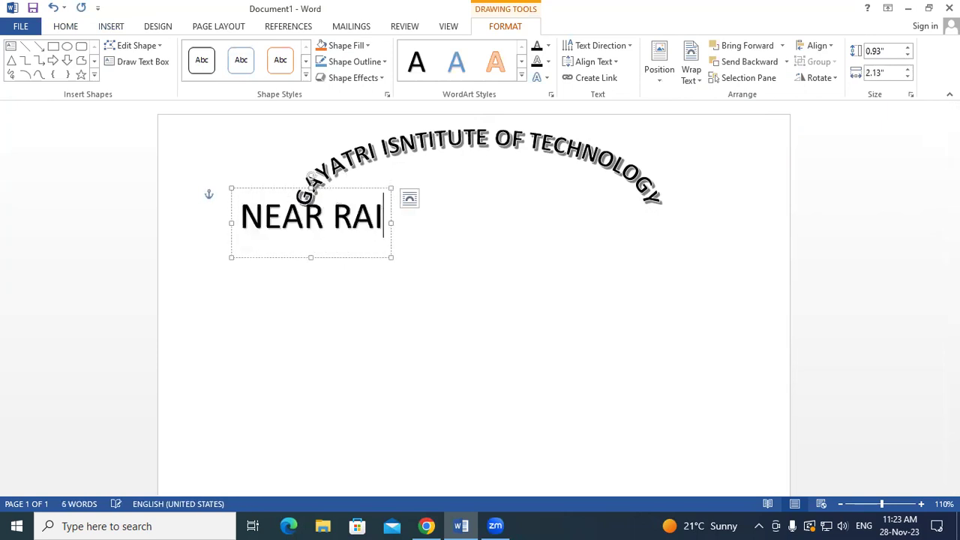
pyautogui.write('LWAY STA')
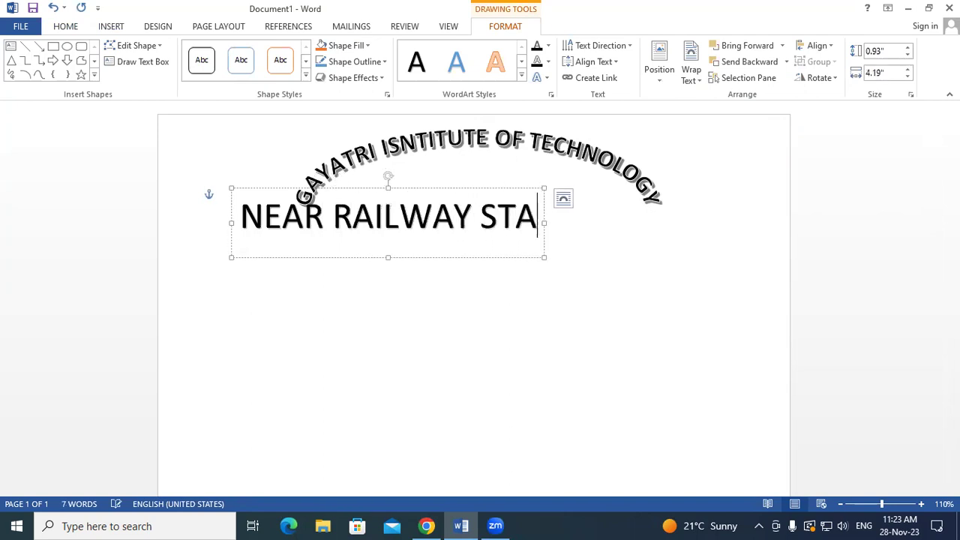
pyautogui.write('TION ')
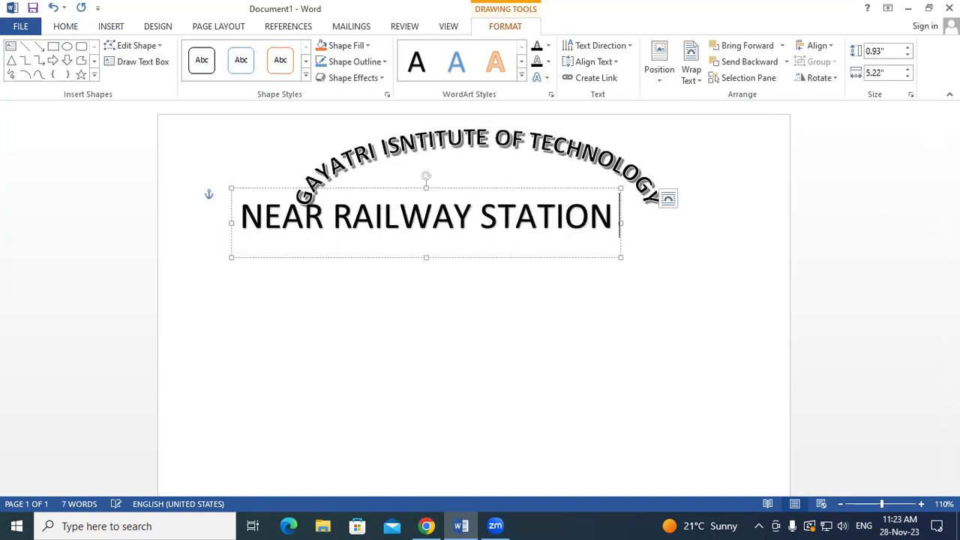
pyautogui.write('ROAD PA')
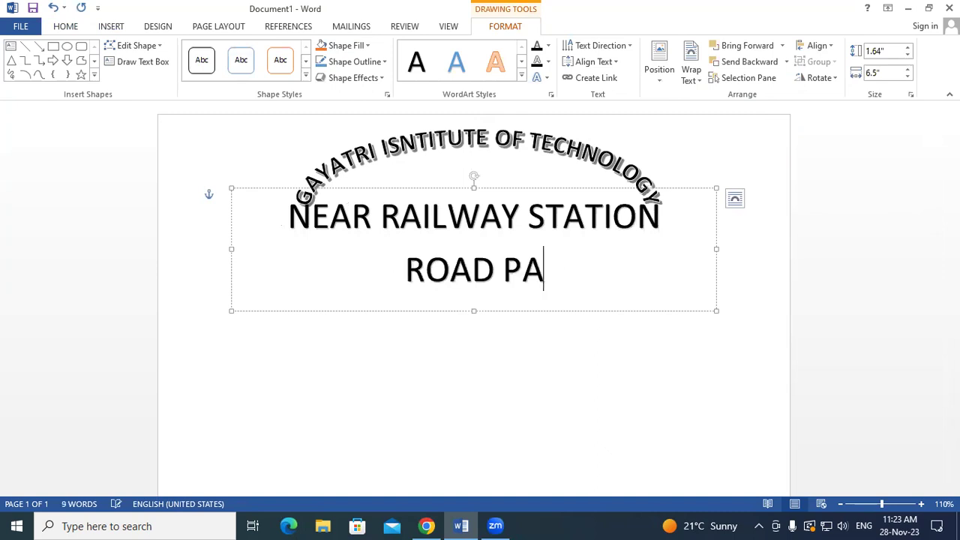
pyautogui.write('DRAUNA')
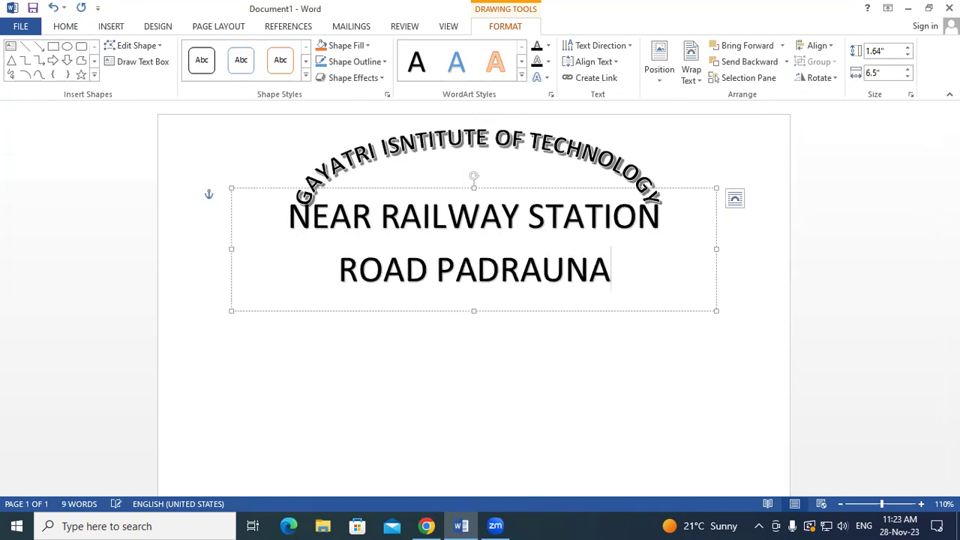
# - Select all the address text and reduce its font size to fit one line
pyautogui.hotkey('shift', 'Left')
pyautogui.hotkey('shift', 'Left')
pyautogui.hotkey('shift', 'Up')
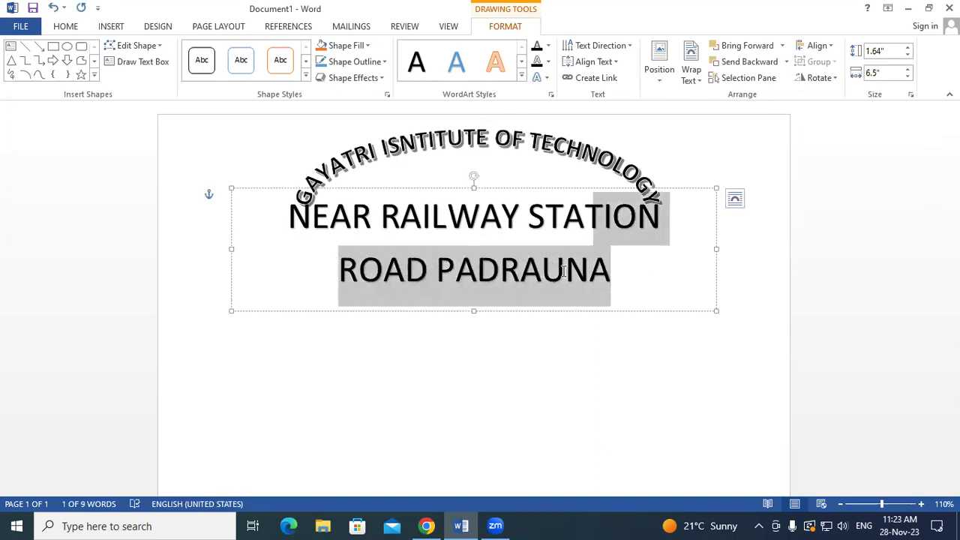
pyautogui.hotkey('shift', 'Home')
pyautogui.hotkey('ctrl', 'a')
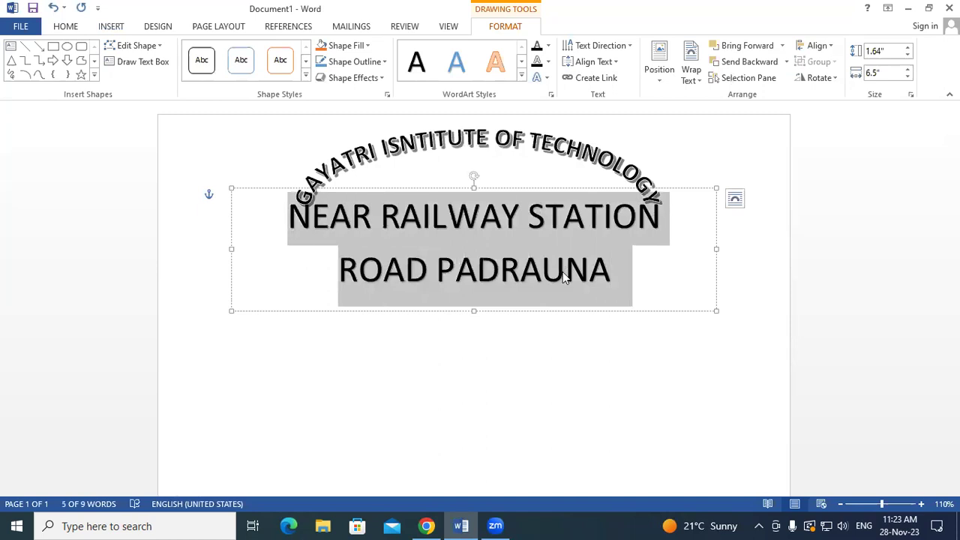
pyautogui.hotkey('ctrl', 'shift', ',')
pyautogui.hotkey('ctrl', 'shift', ',')
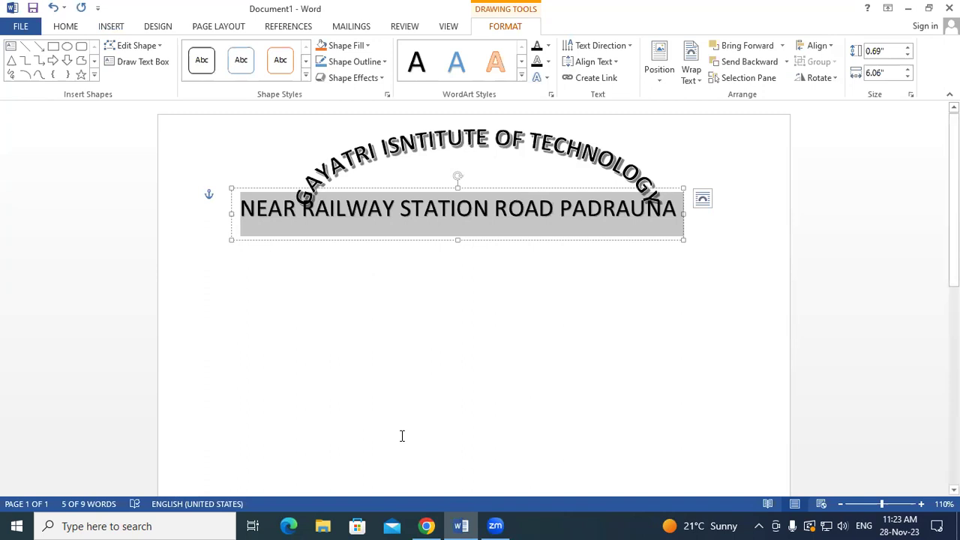
# - Apply the Arch transform to the address WordArt and fit its box beneath the institute arch
pyautogui.click(547, 78)
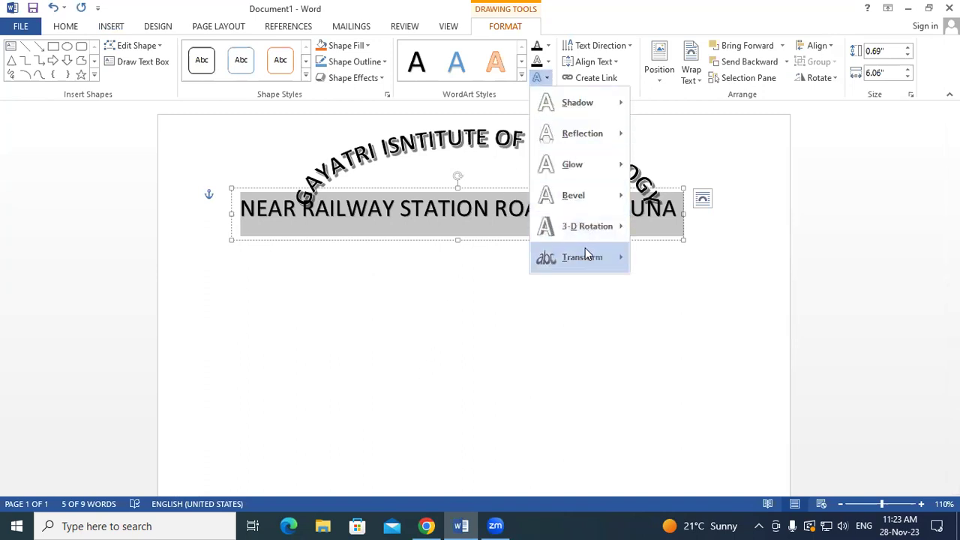
pyautogui.moveTo(586, 252)
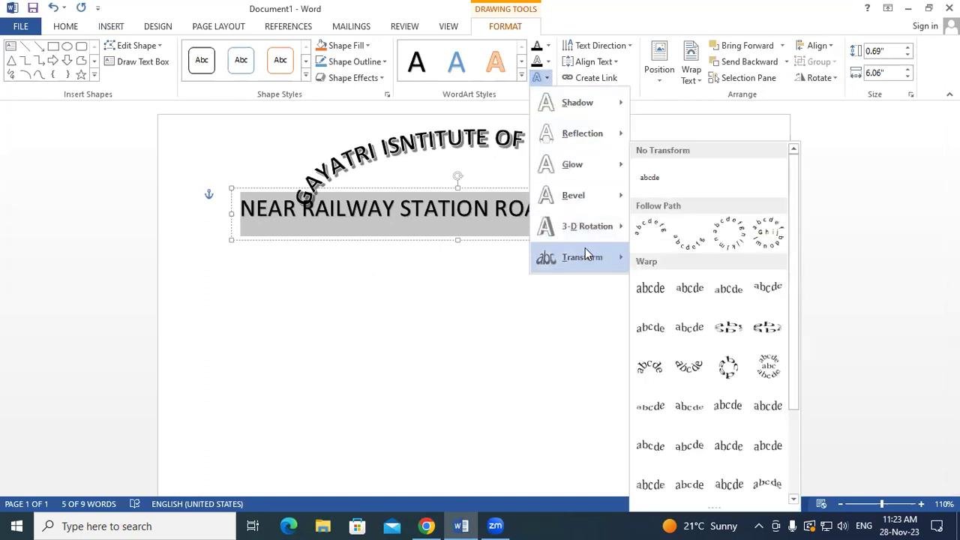
pyautogui.click(651, 233)
pyautogui.moveTo(230, 240); pyautogui.dragTo(360, 305)
pyautogui.moveTo(510, 311); pyautogui.dragTo(462, 280)
pyautogui.click(585, 325)
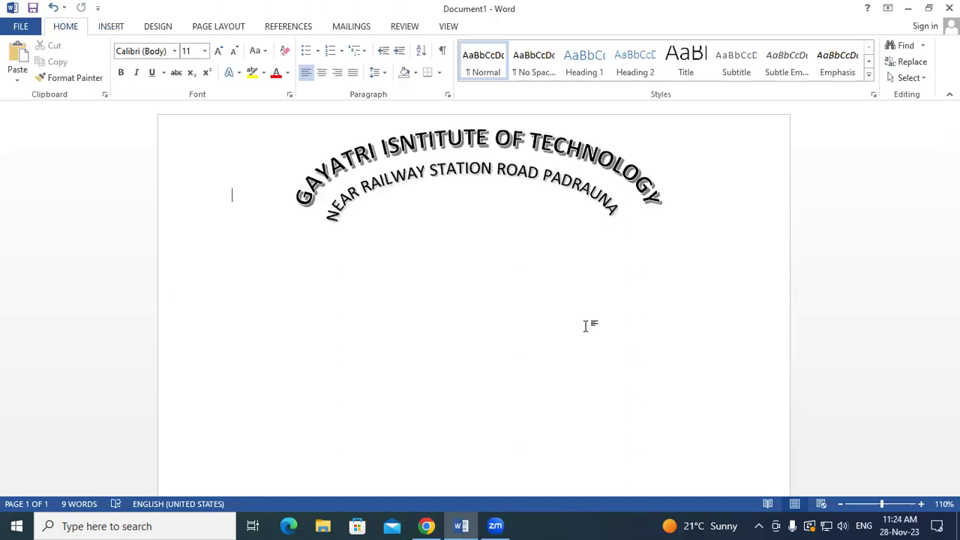
# - Widen the address WordArt box slightly so its second line curves
pyautogui.tripleClick(541, 184)
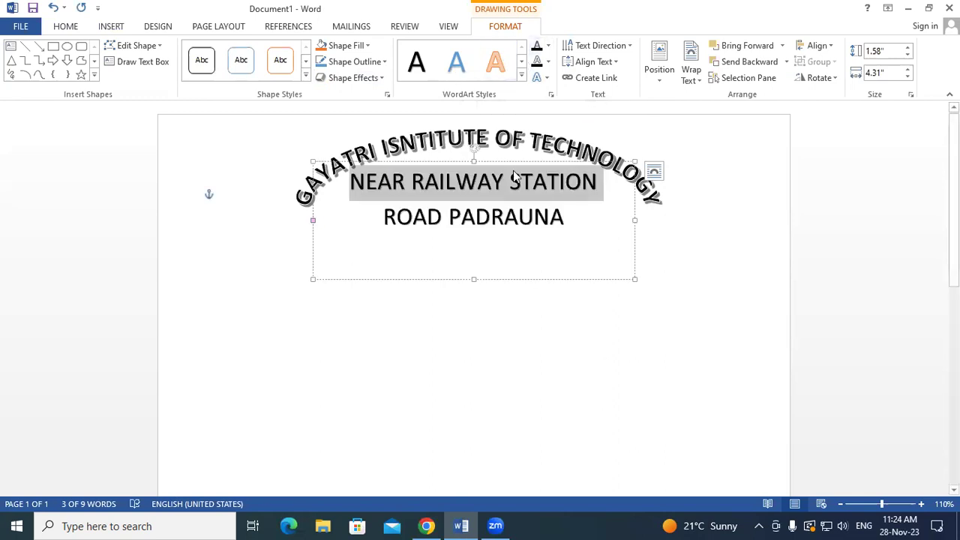
pyautogui.click(547, 47)
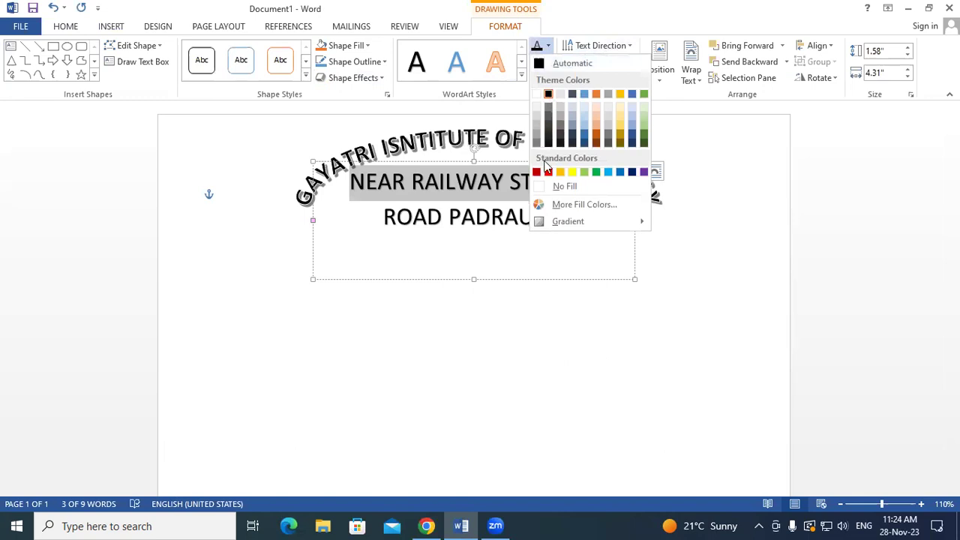
pyautogui.click(709, 247)
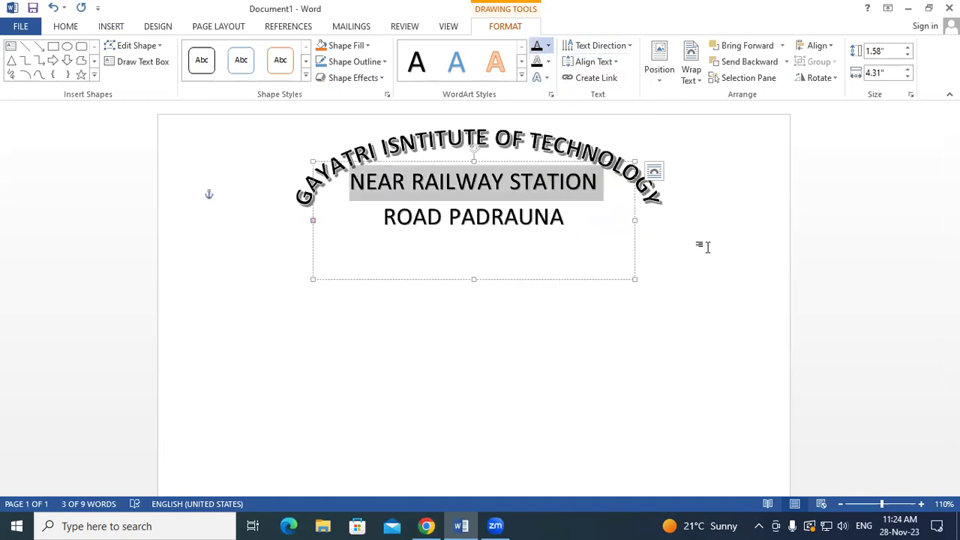
pyautogui.moveTo(635, 219); pyautogui.dragTo(653, 219)
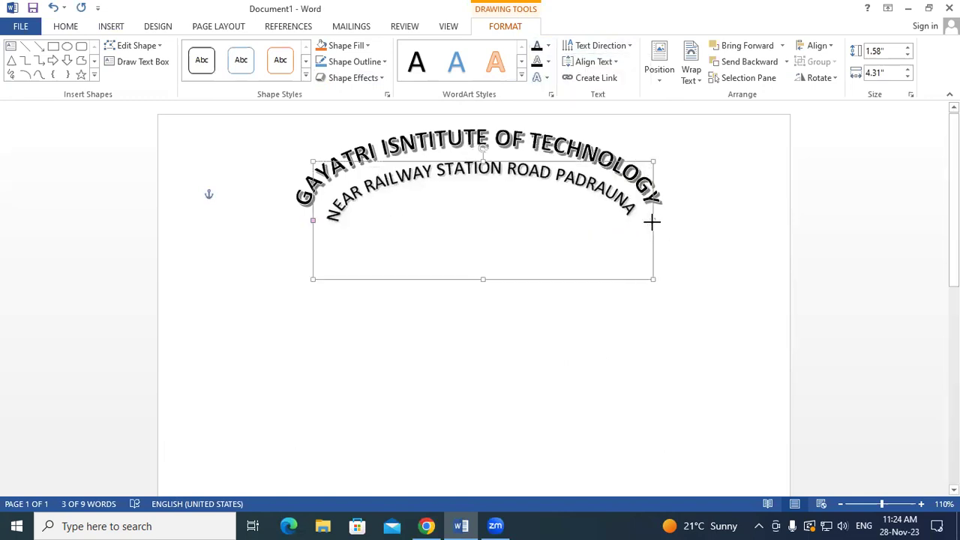
# - Make the address line bold red, then widen its box and nudge it left
pyautogui.tripleClick(330, 218)
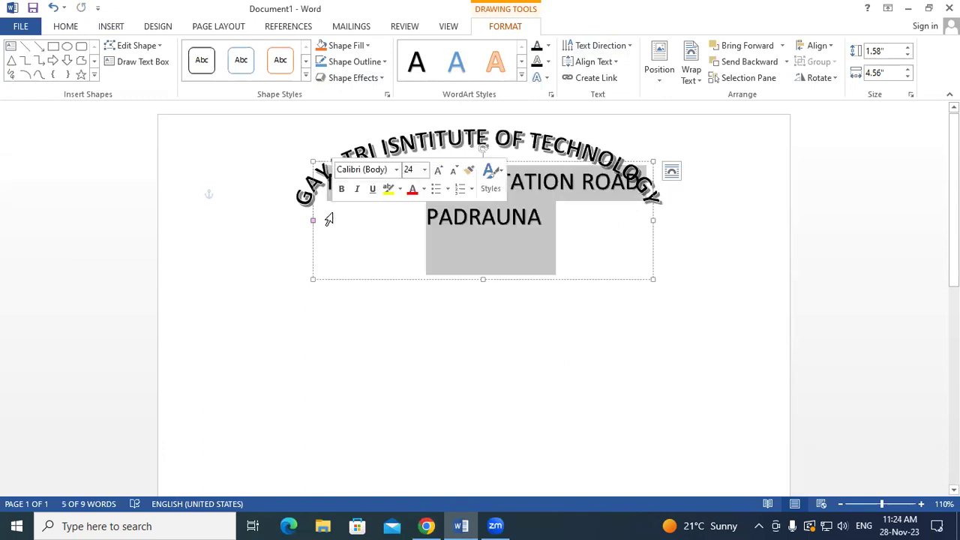
pyautogui.click(548, 46)
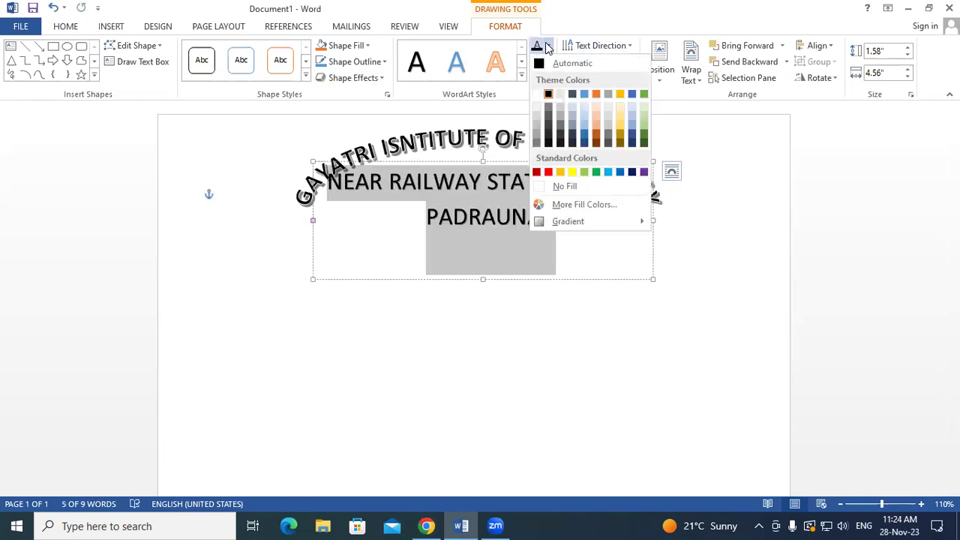
pyautogui.click(548, 171)
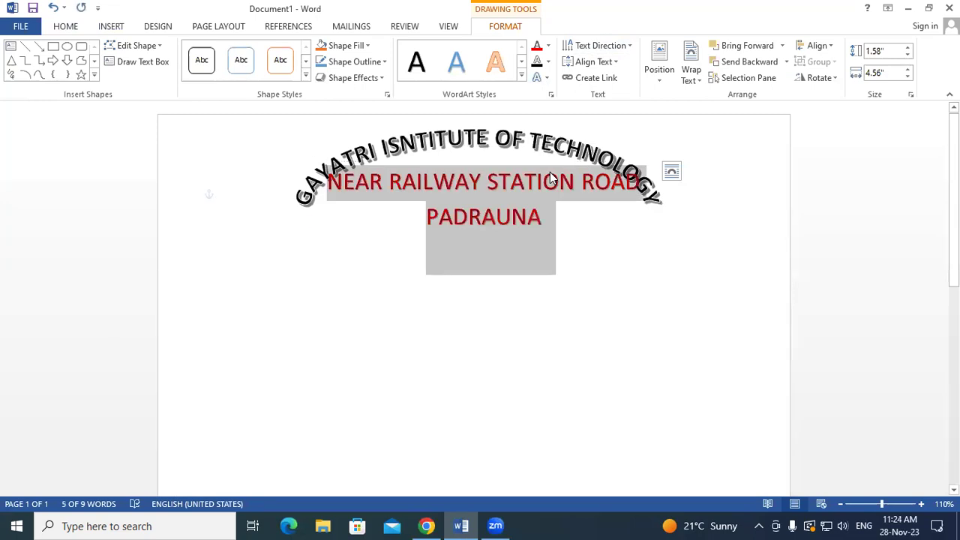
pyautogui.click(70, 33)
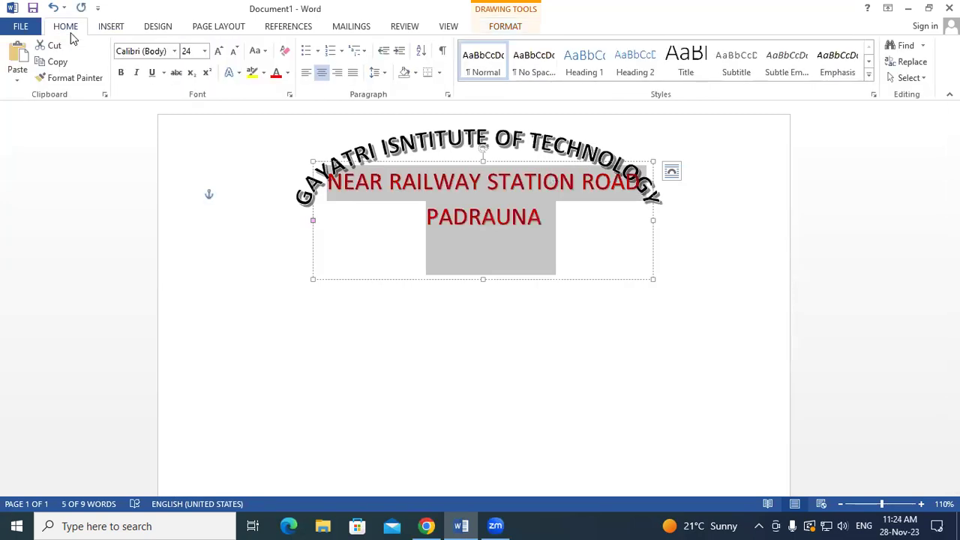
pyautogui.click(120, 72)
pyautogui.moveTo(653, 220); pyautogui.dragTo(664, 220)
pyautogui.moveTo(584, 282); pyautogui.dragTo(576, 281)
pyautogui.click(495, 34)
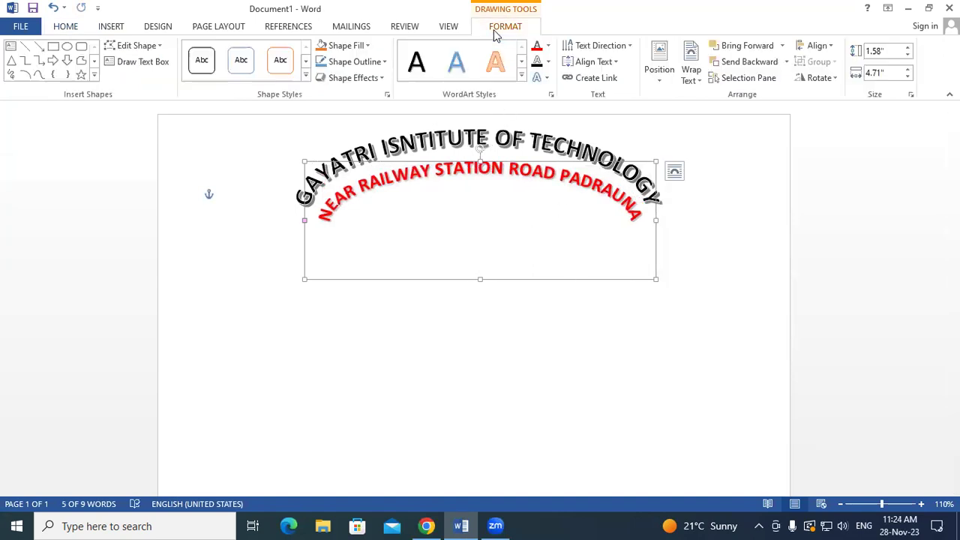
pyautogui.click(350, 62)
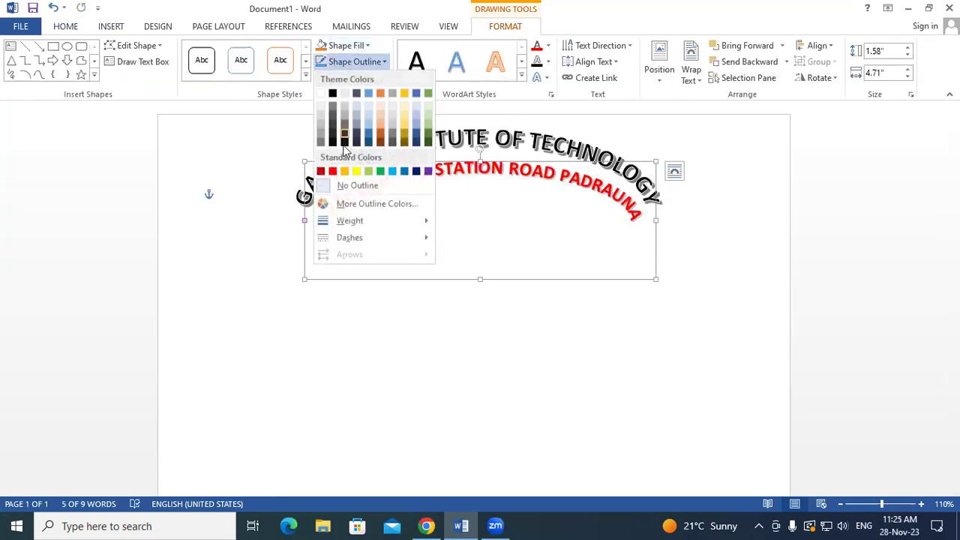
pyautogui.click(570, 241)
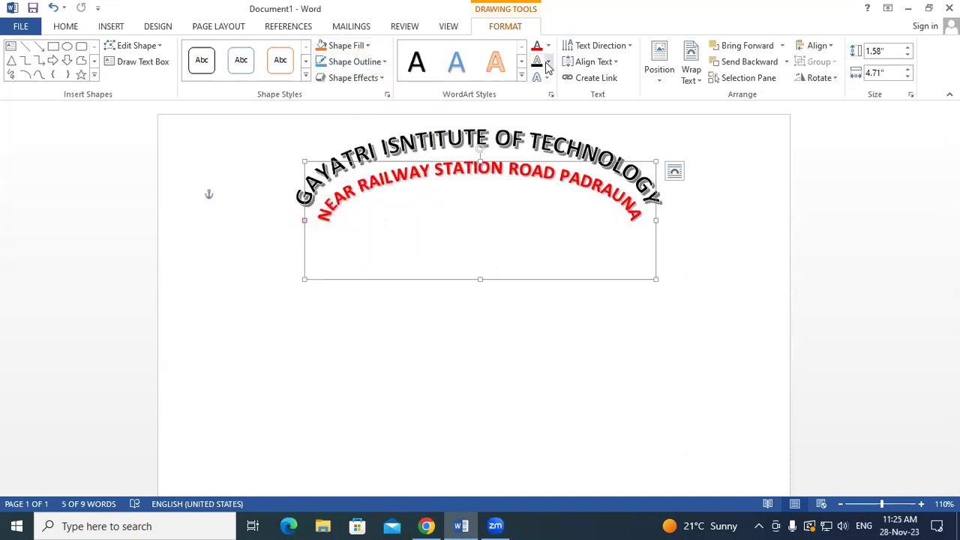
pyautogui.click(548, 62)
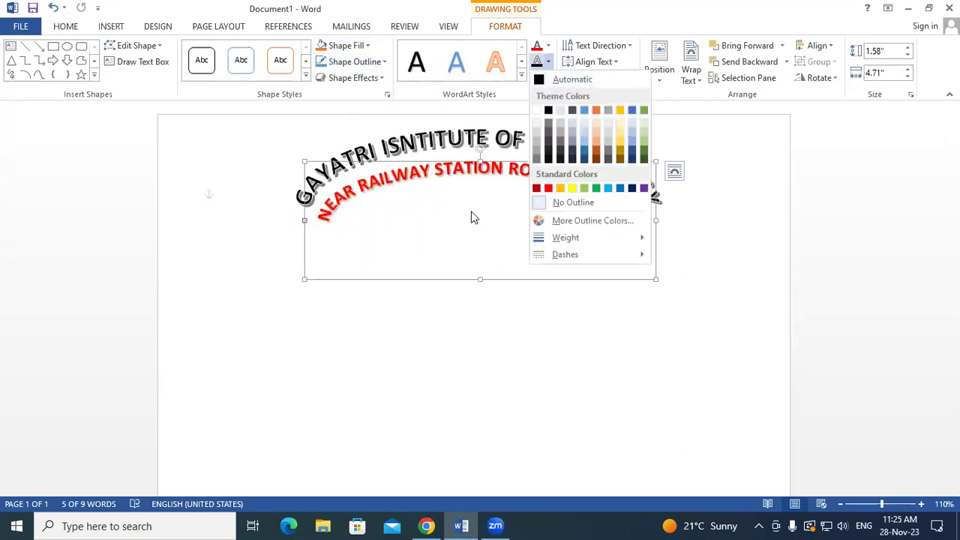
pyautogui.click(457, 341)
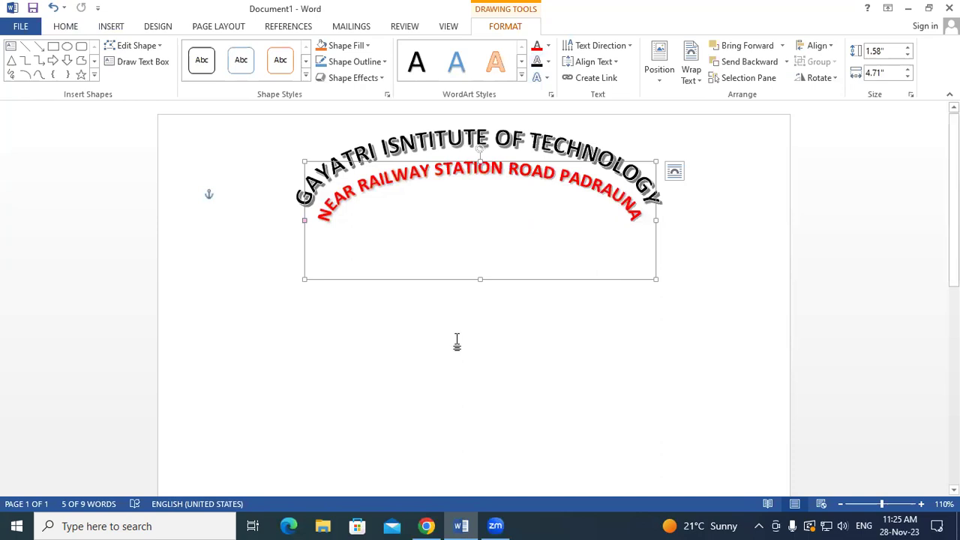
pyautogui.click(509, 343)
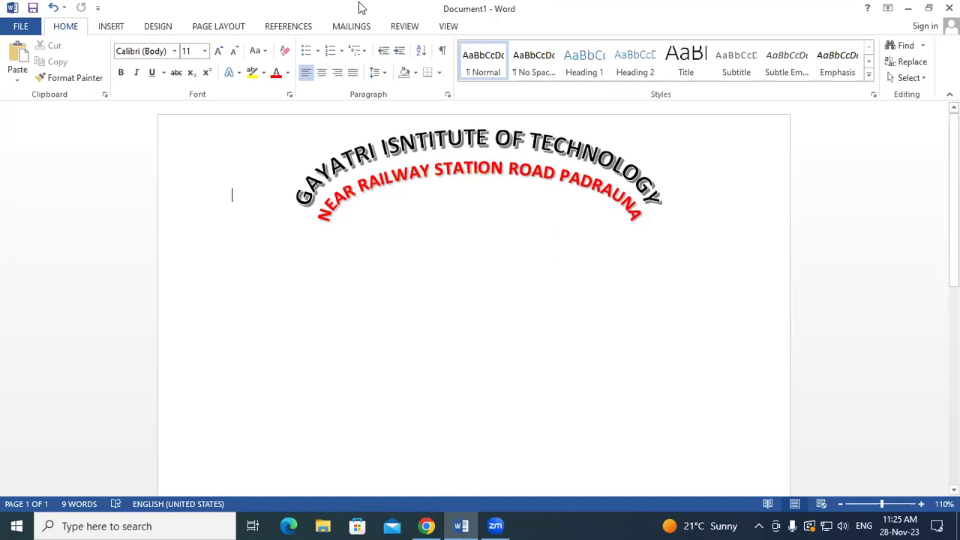
# - Search Google in a new Chrome tab for 'ADMISSION FORM SAMPLE ENGLISH' and browse the image results
pyautogui.hotkey('alt', 'Tab')
pyautogui.hotkey('ctrl', 't')
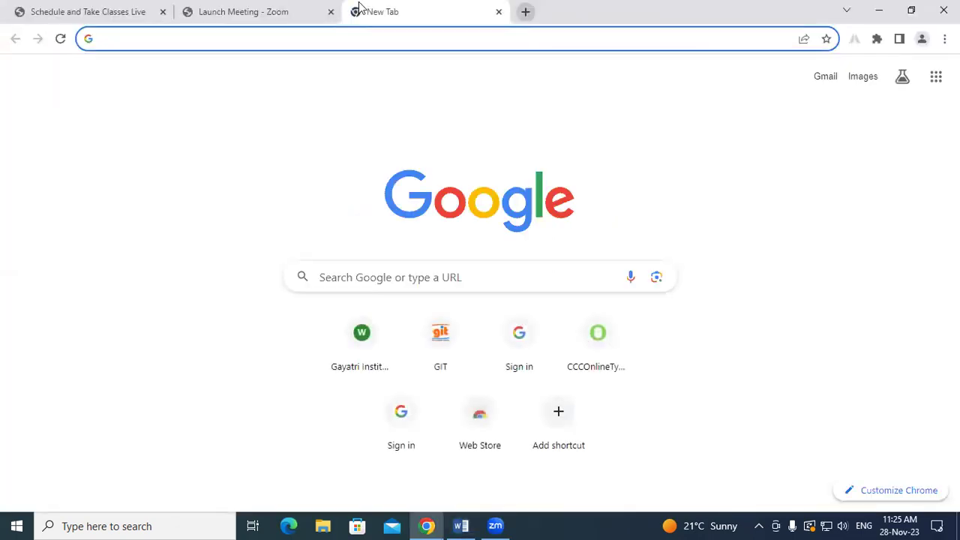
pyautogui.write('ADM')
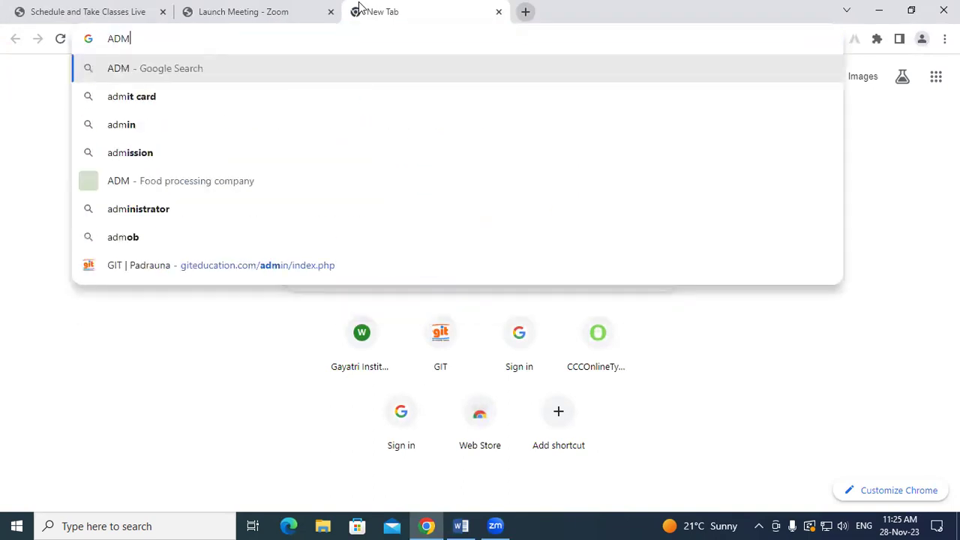
pyautogui.write('ISSION F')
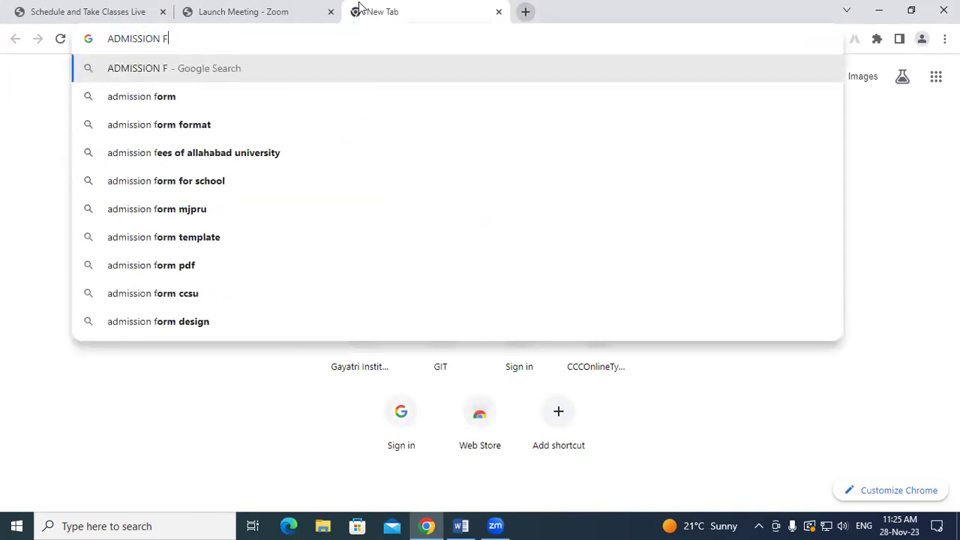
pyautogui.write('ORM S')
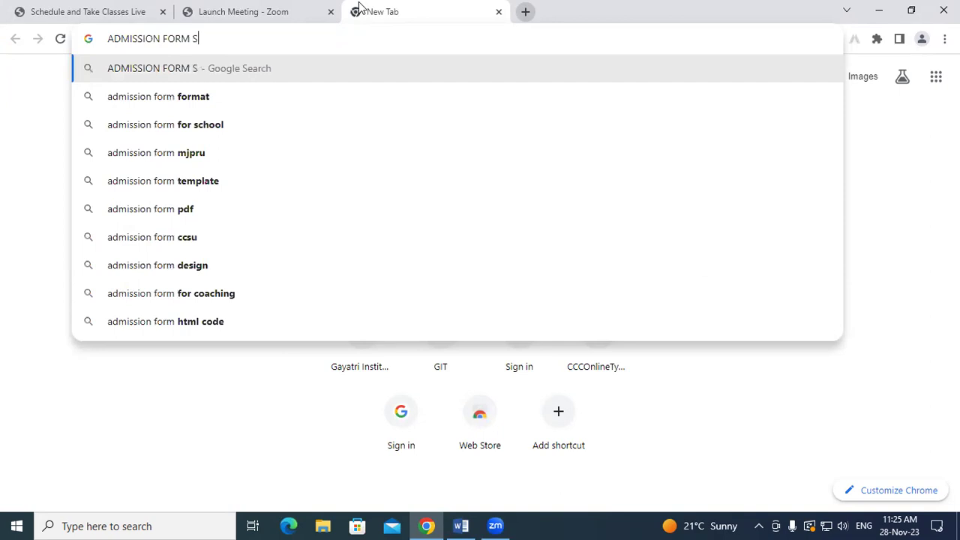
pyautogui.write('AMPLE ')
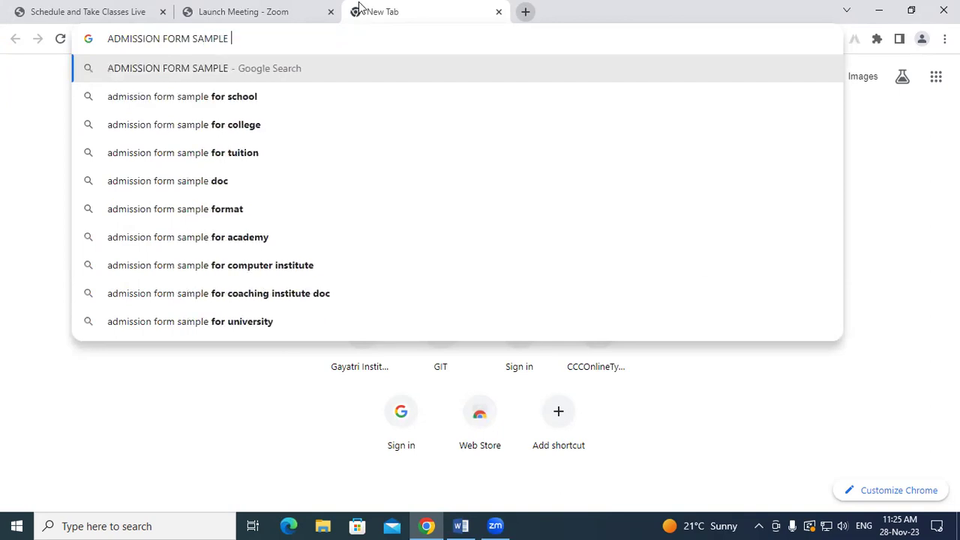
pyautogui.write('ENGLI')
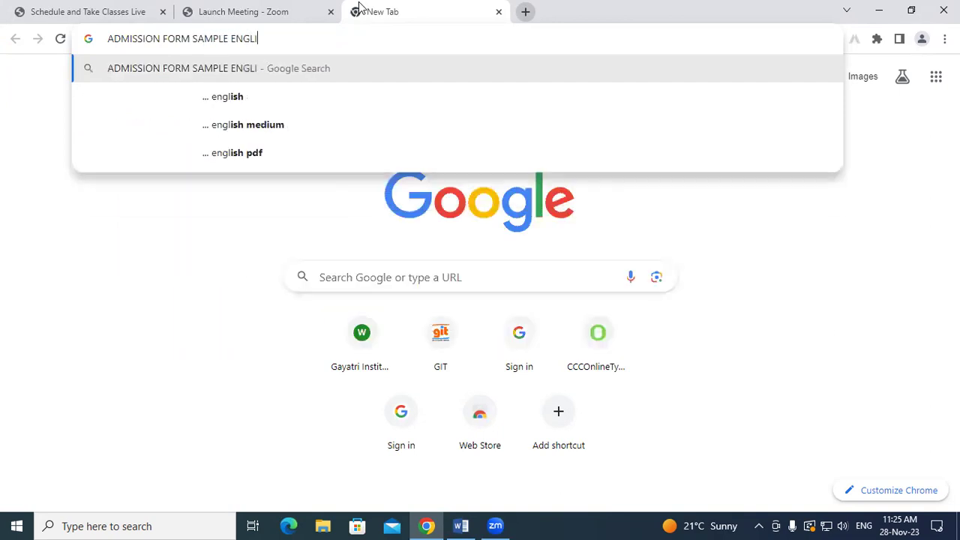
pyautogui.write('SH')
pyautogui.press('Return')
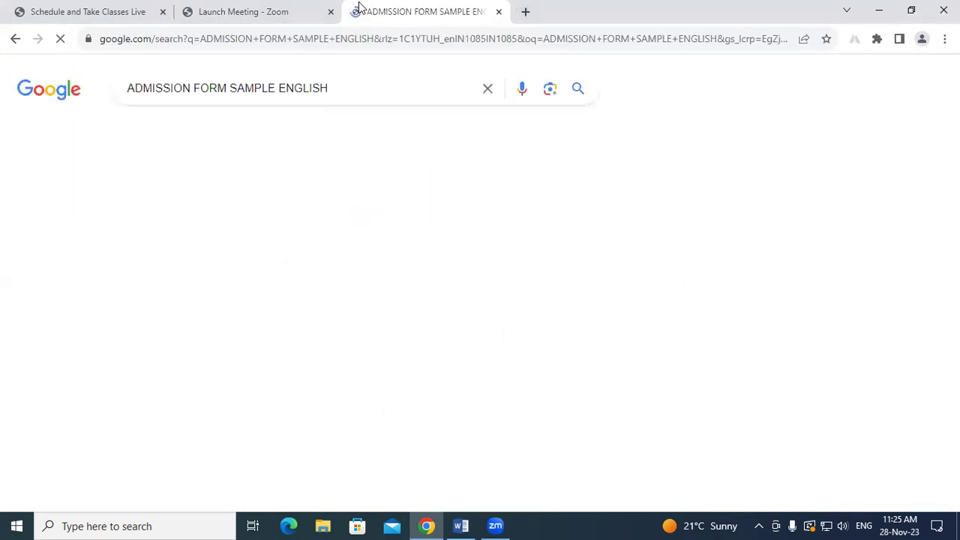
pyautogui.click(195, 141)
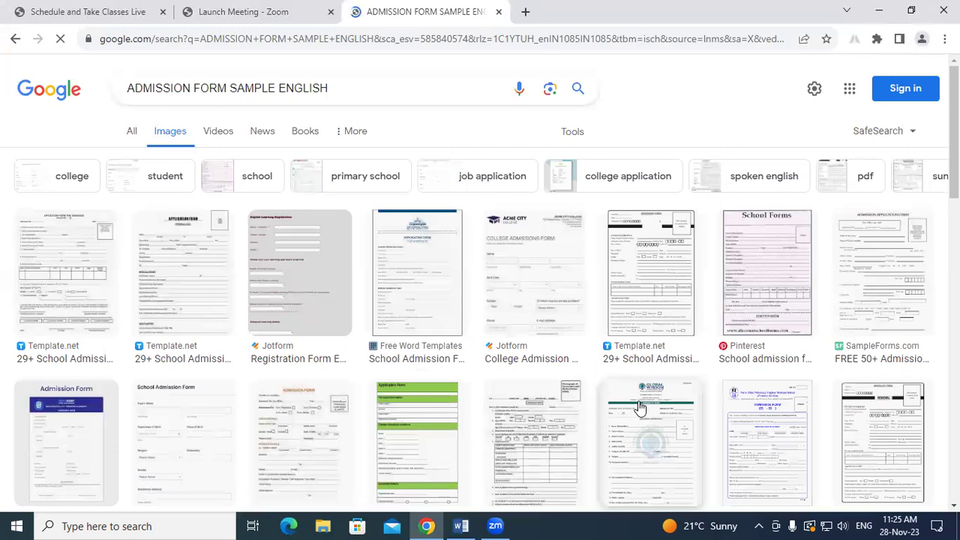
pyautogui.scroll(-7, 639, 407)
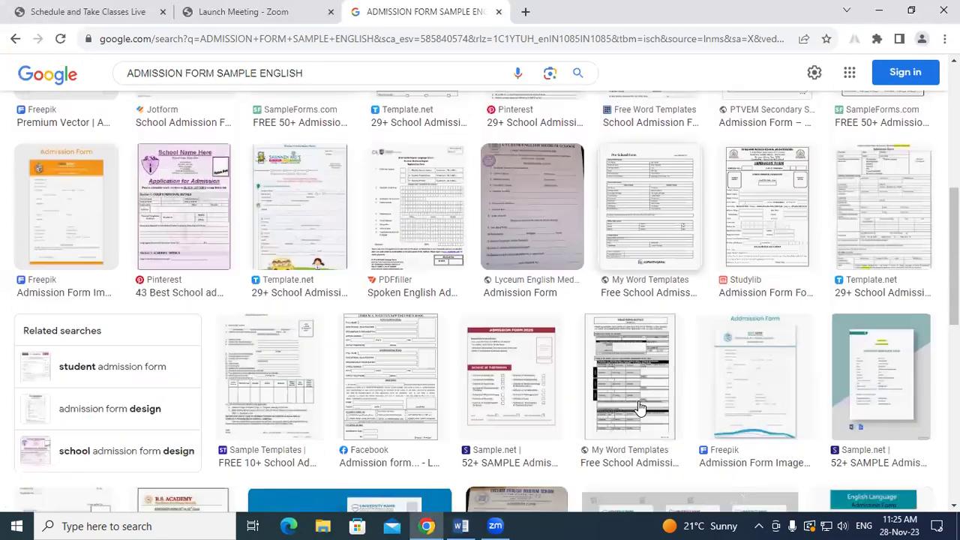
pyautogui.scroll(-4, 638, 407)
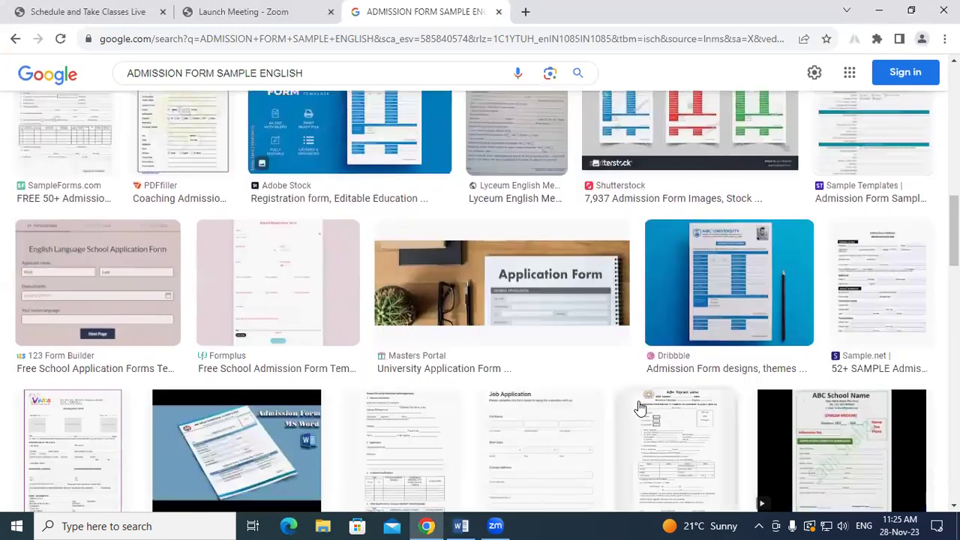
pyautogui.scroll(4, 638, 407)
pyautogui.scroll(4, 638, 408)
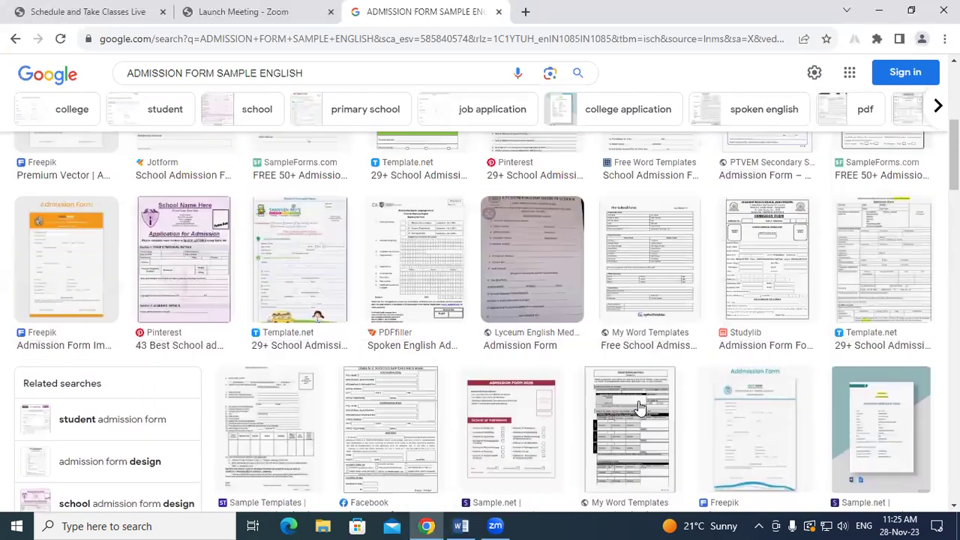
# - Preview the Lyceum English Medium School admission form, then close the image results tab
pyautogui.click(549, 299)
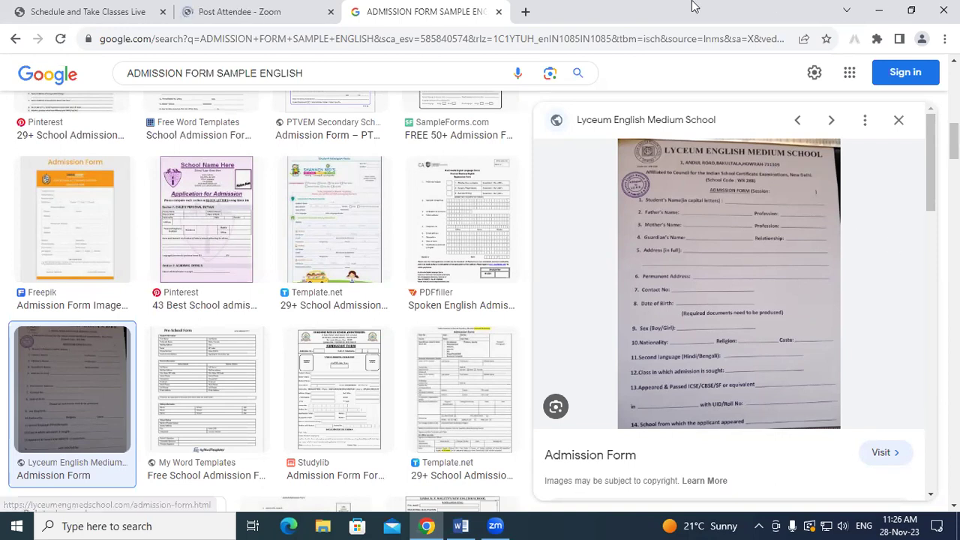
pyautogui.click(496, 12)
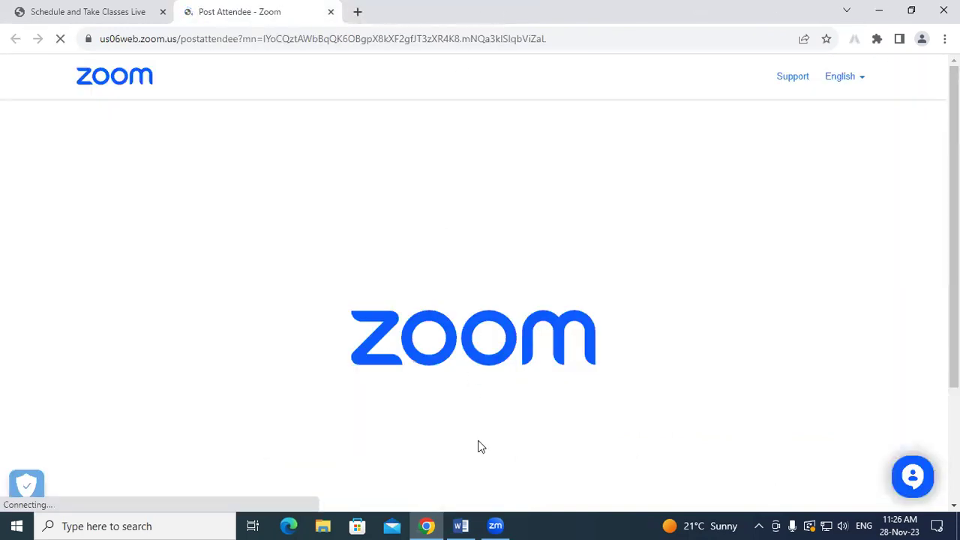
# - Return to the Word document and delete both arched WordArt lines, leaving the page empty
pyautogui.click(461, 525)
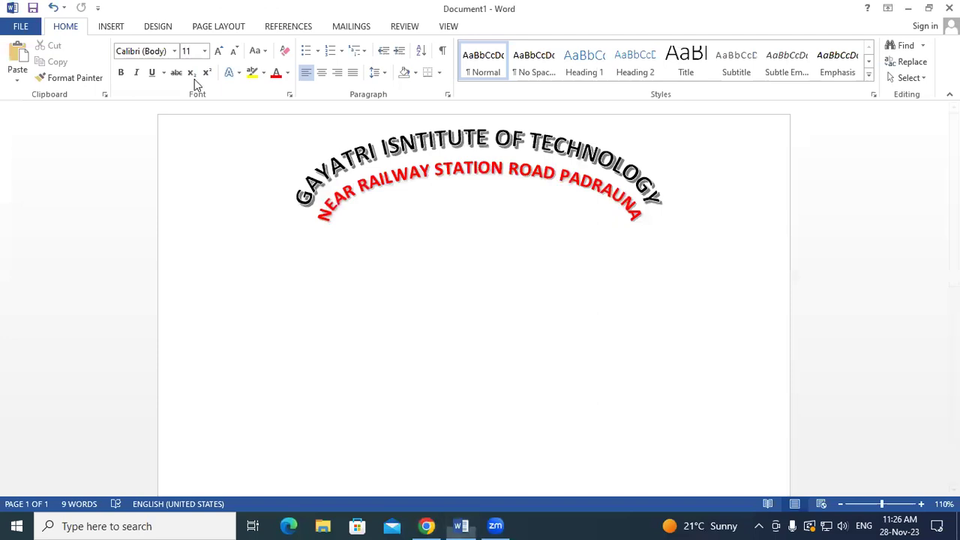
pyautogui.click(116, 27)
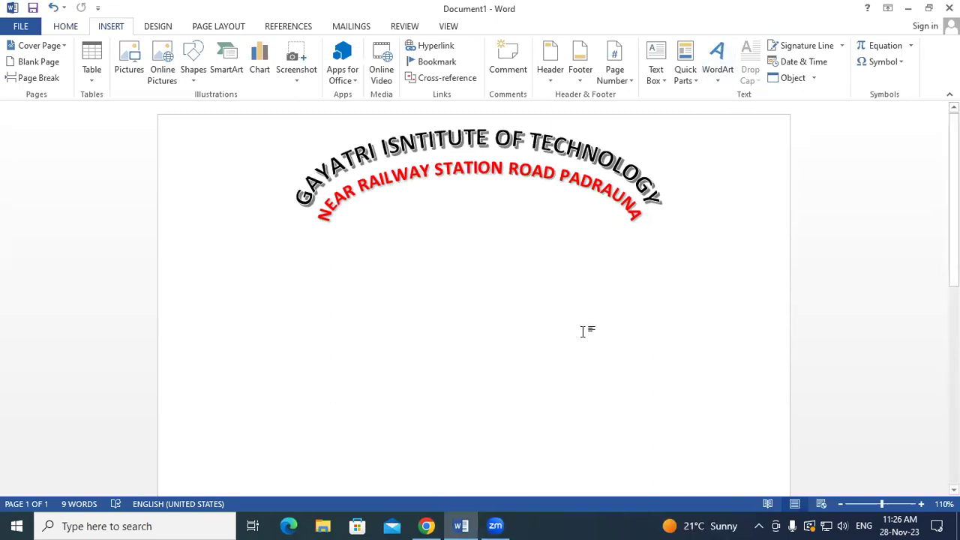
pyautogui.hotkey('ctrl', 'a')
pyautogui.press('Delete')
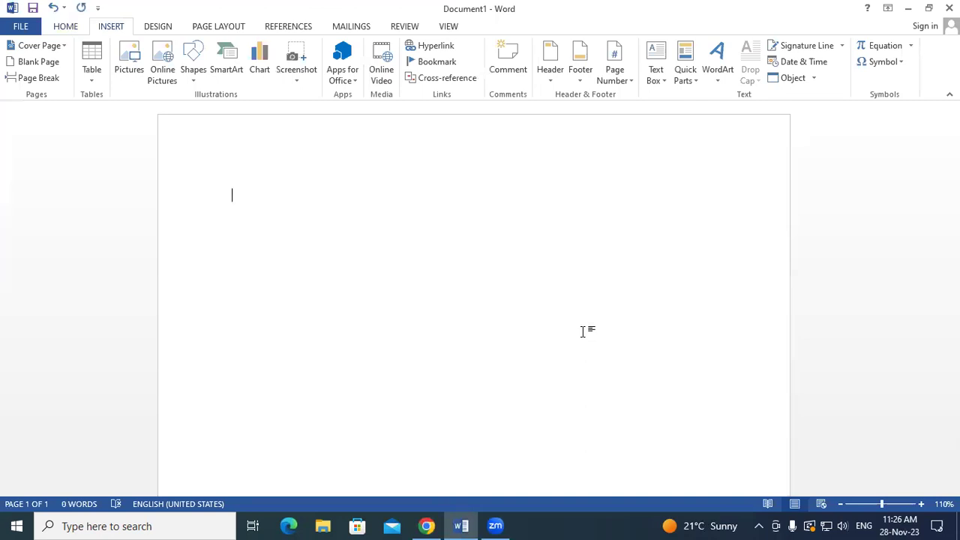
# - Generate sample paragraphs with =RAND() and increase the font size of all the text
pyautogui.write('=R')
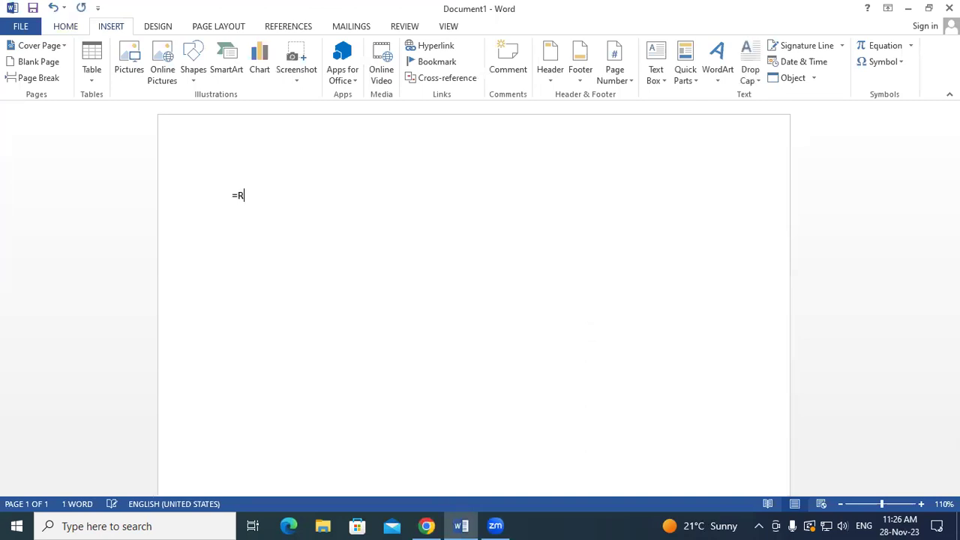
pyautogui.write('AND()')
pyautogui.press('Return')
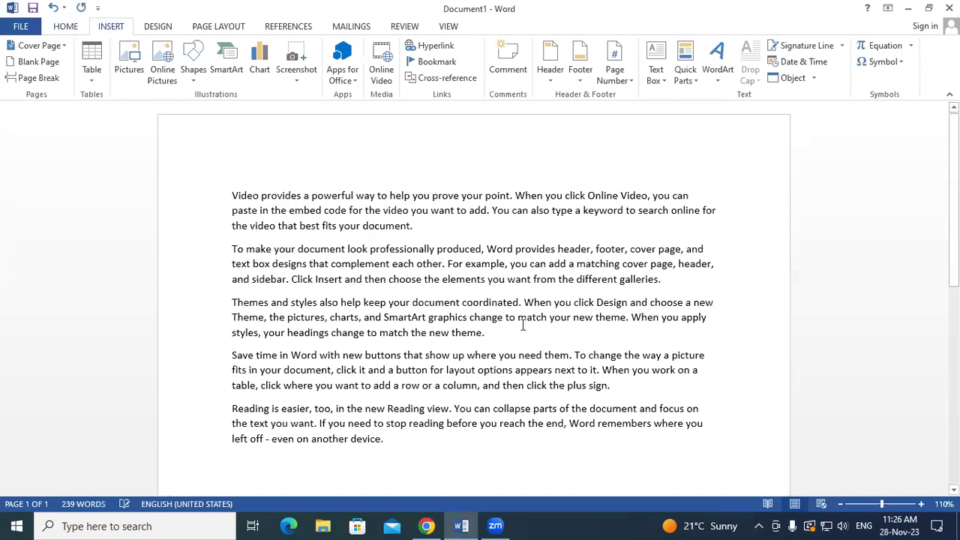
pyautogui.hotkey('ctrl', 'a')
pyautogui.hotkey('ctrl', 'shift', '.')
pyautogui.hotkey('ctrl', 'shift', '.')
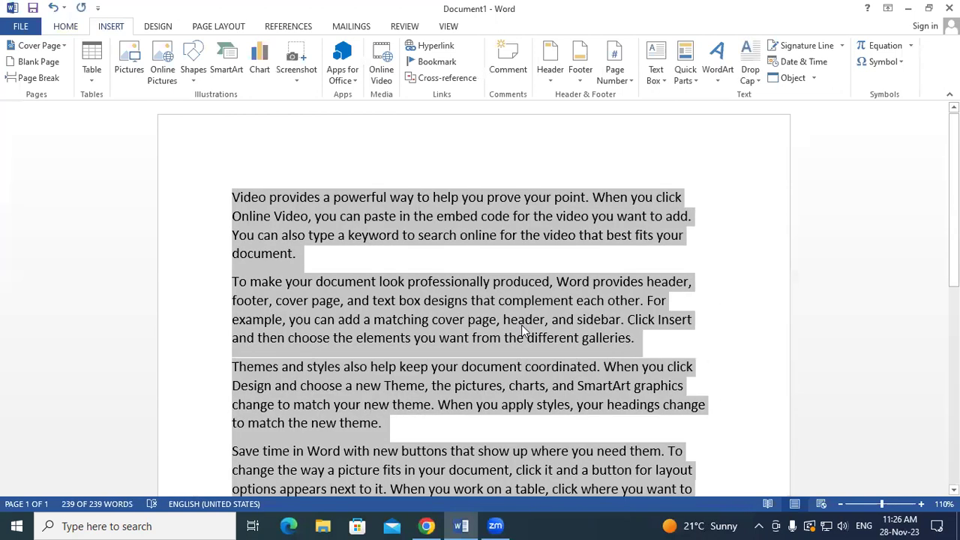
pyautogui.click(412, 374)
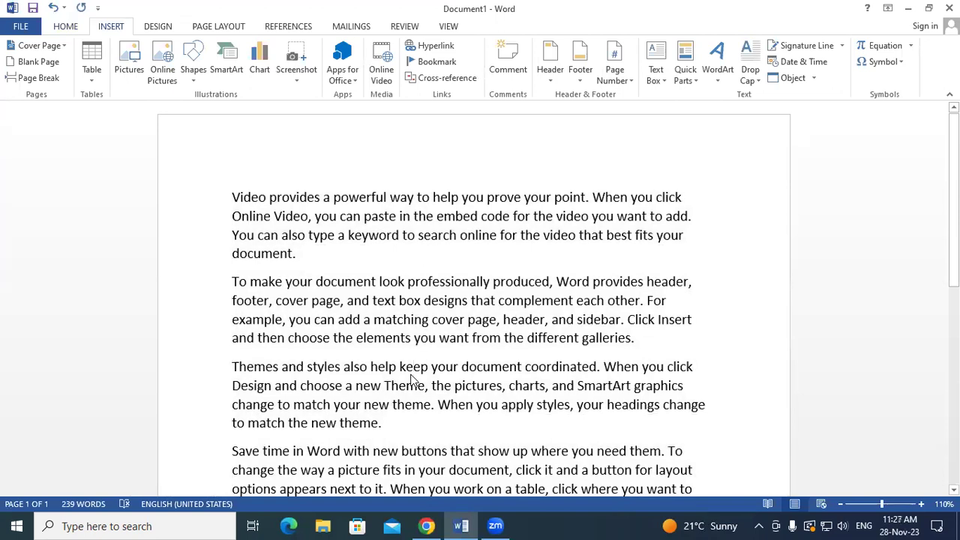
pyautogui.moveTo(236, 197); pyautogui.dragTo(448, 255)
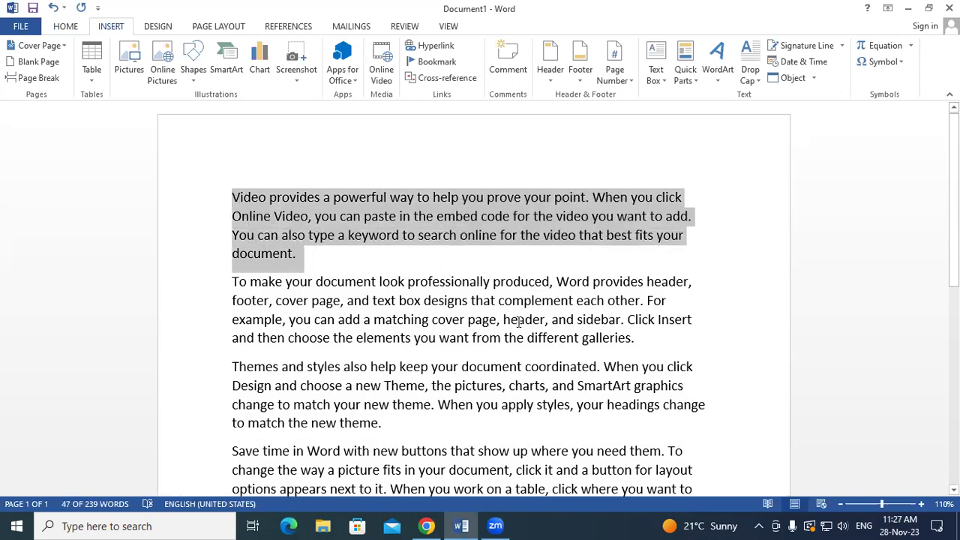
pyautogui.click(609, 270)
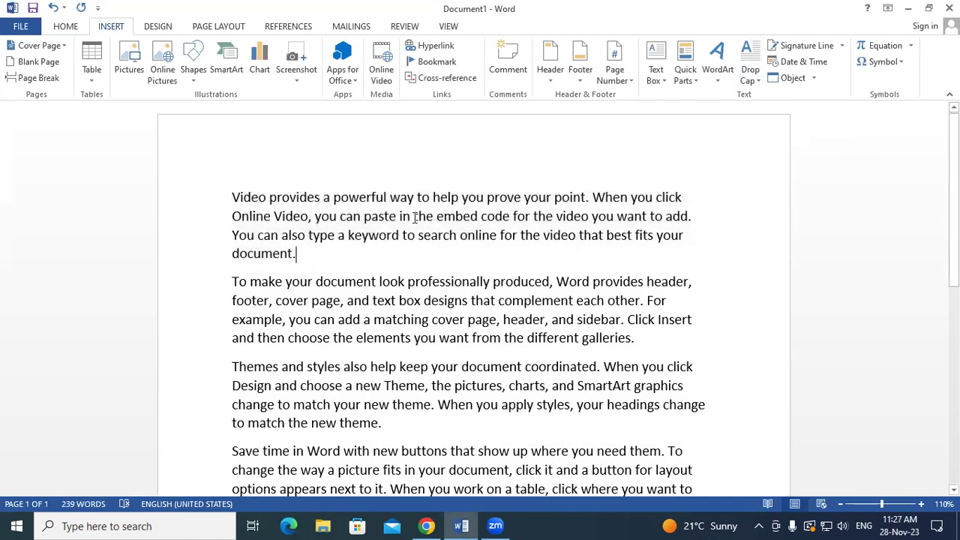
pyautogui.click(573, 197)
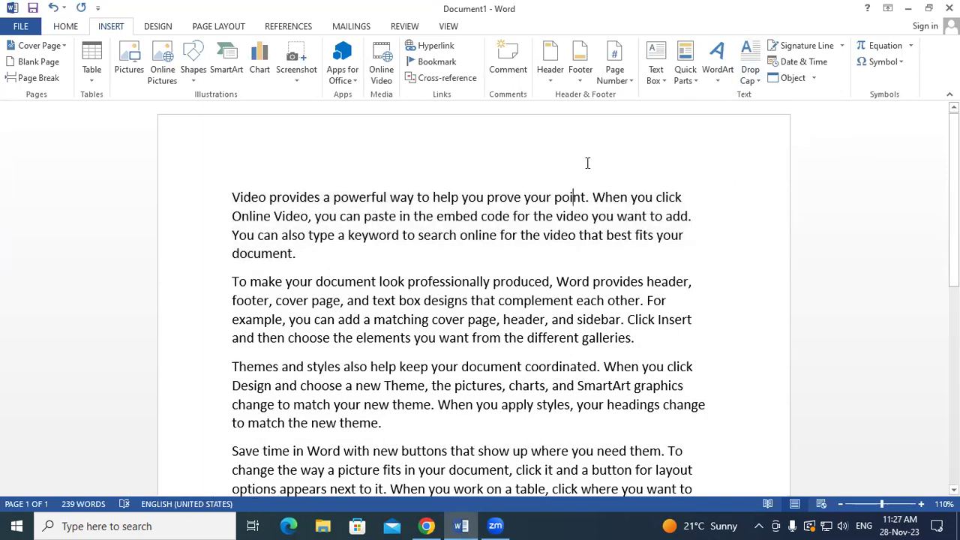
# - Give the first two paragraphs dropped initials V and T
pyautogui.click(750, 66)
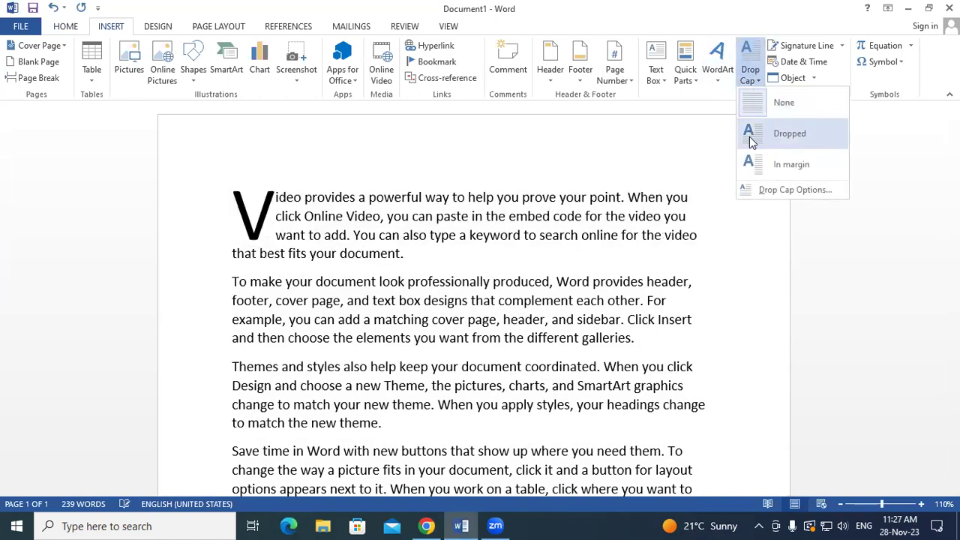
pyautogui.click(752, 143)
pyautogui.click(553, 358)
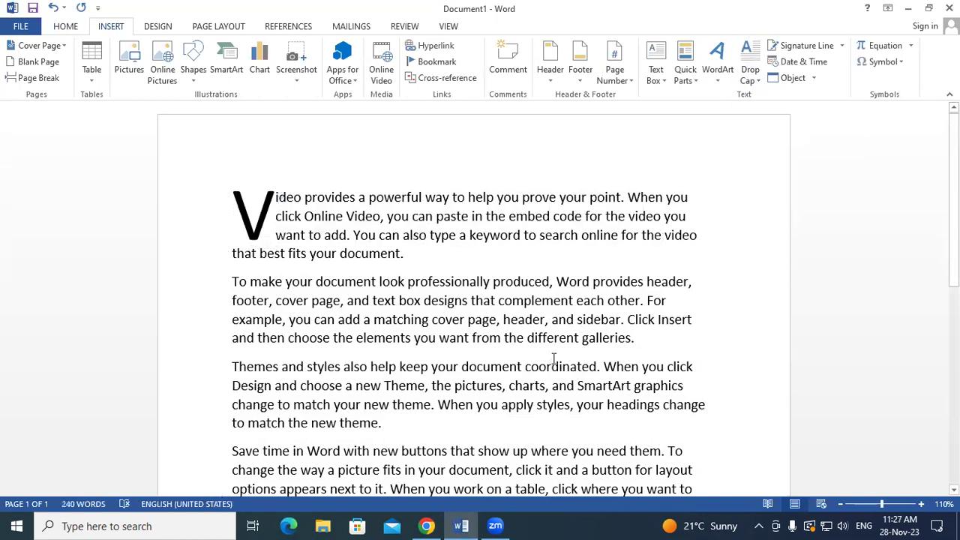
pyautogui.moveTo(231, 282); pyautogui.dragTo(637, 339)
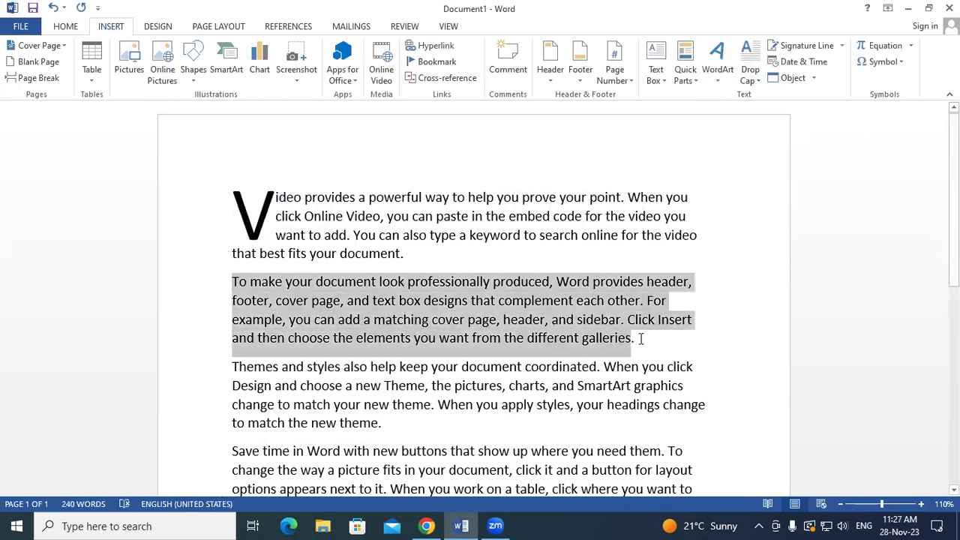
pyautogui.click(749, 78)
pyautogui.click(758, 132)
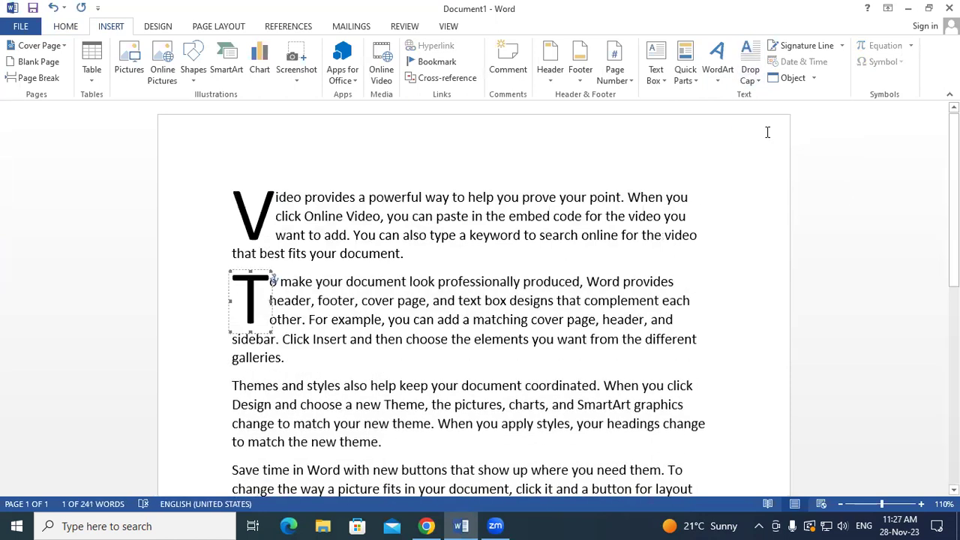
# - Give the Save time paragraph a dropped S initial
pyautogui.scroll(-2, 483, 442)
pyautogui.moveTo(232, 403); pyautogui.dragTo(563, 456)
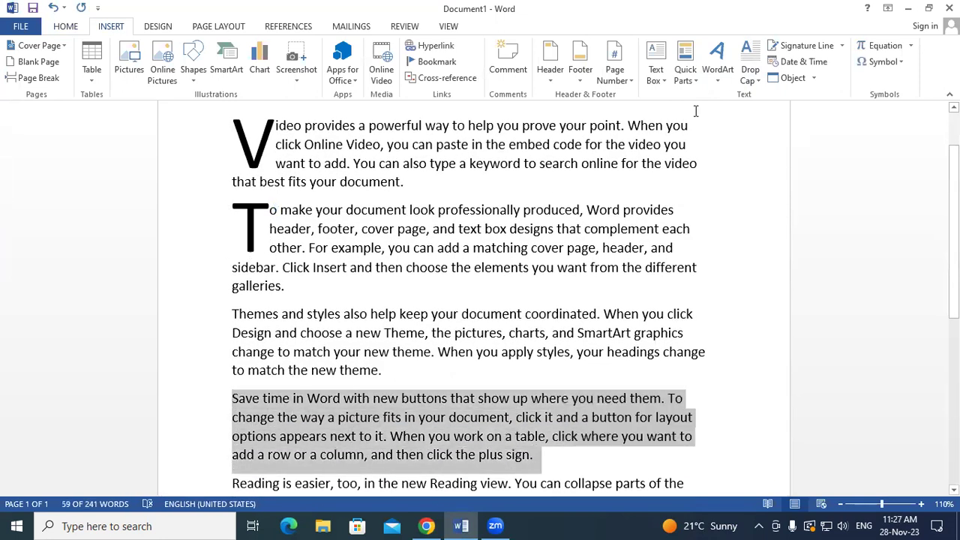
pyautogui.click(750, 69)
pyautogui.click(780, 131)
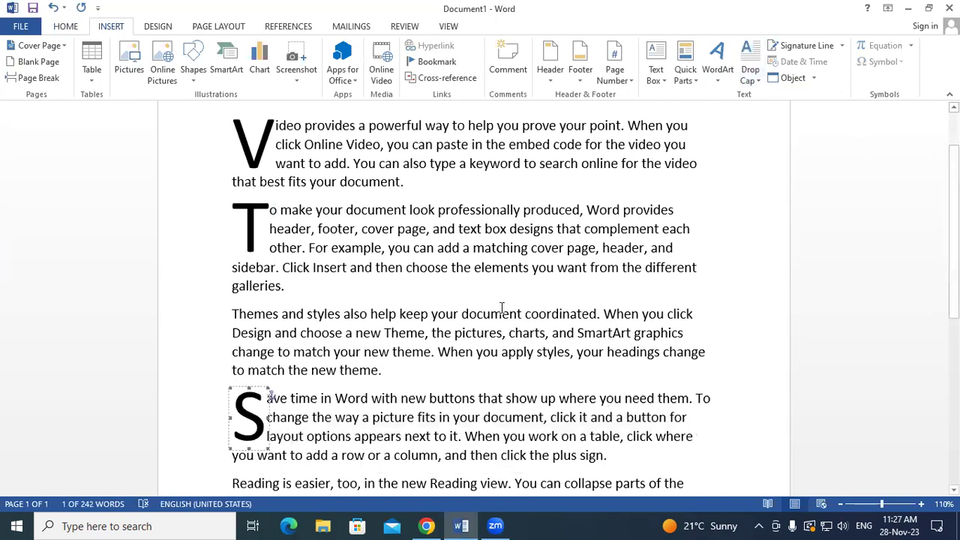
pyautogui.scroll(1, 502, 307)
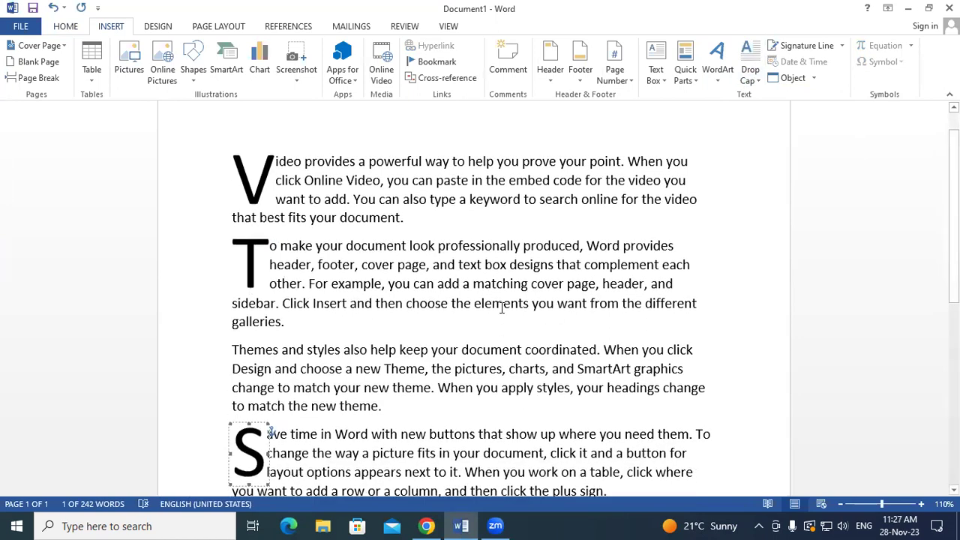
pyautogui.scroll(-2, 502, 308)
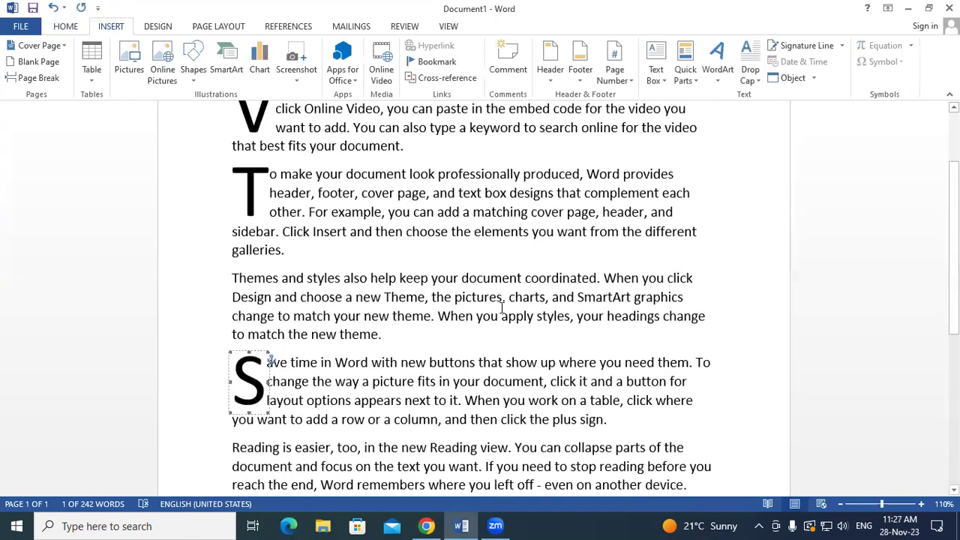
pyautogui.scroll(2, 501, 308)
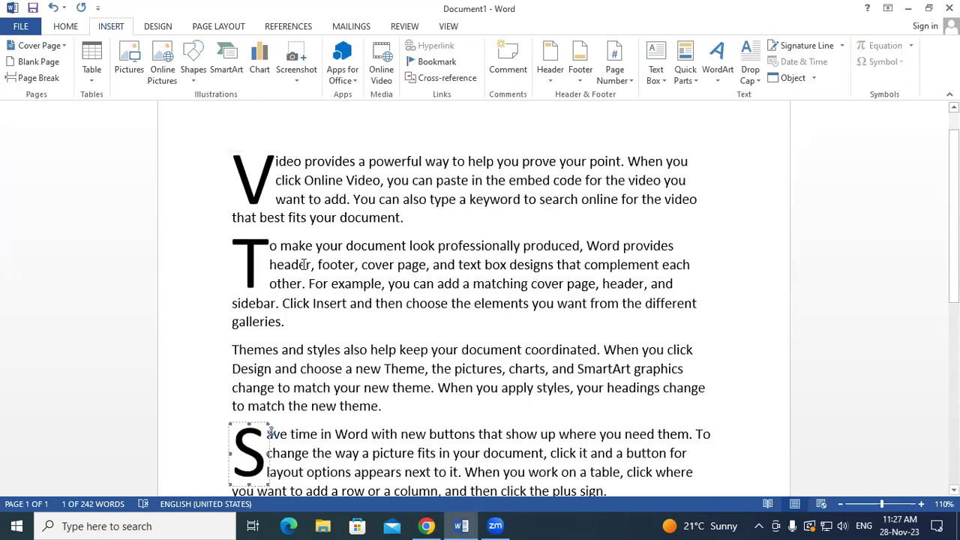
# - Undo the three drop caps, then preview Drop Cap styles on the first paragraph without applying one
pyautogui.hotkey('ctrl', 'z')
pyautogui.hotkey('ctrl', 'z')
pyautogui.hotkey('ctrl', 'z')
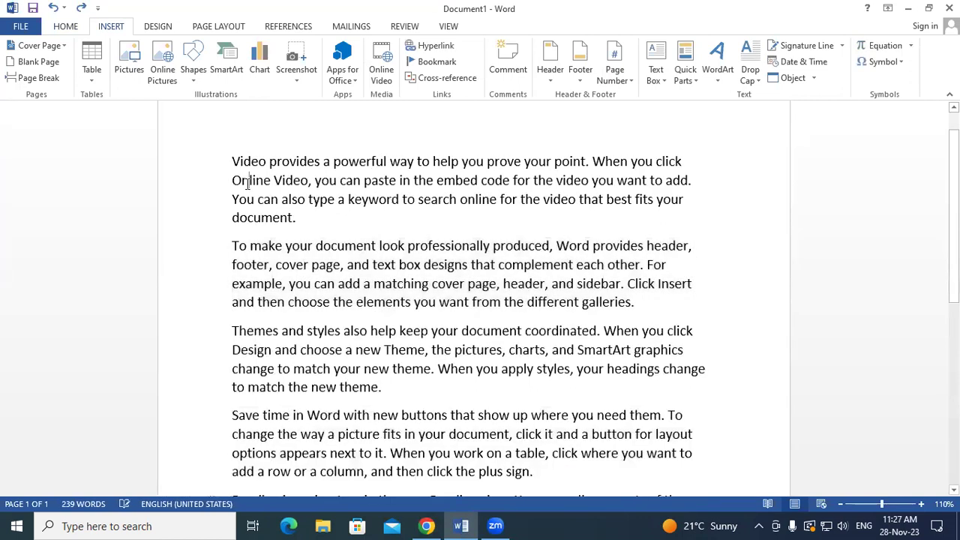
pyautogui.moveTo(232, 155); pyautogui.dragTo(352, 232)
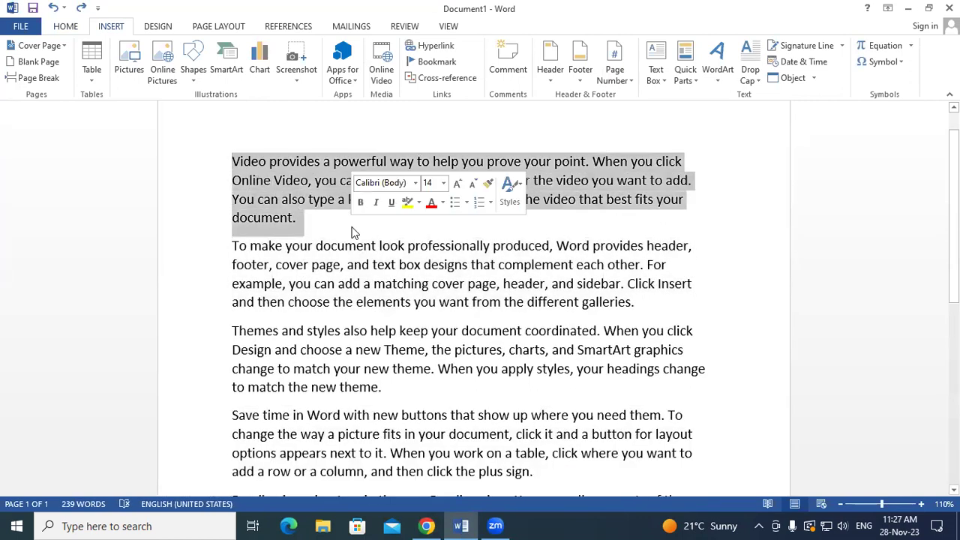
pyautogui.click(752, 73)
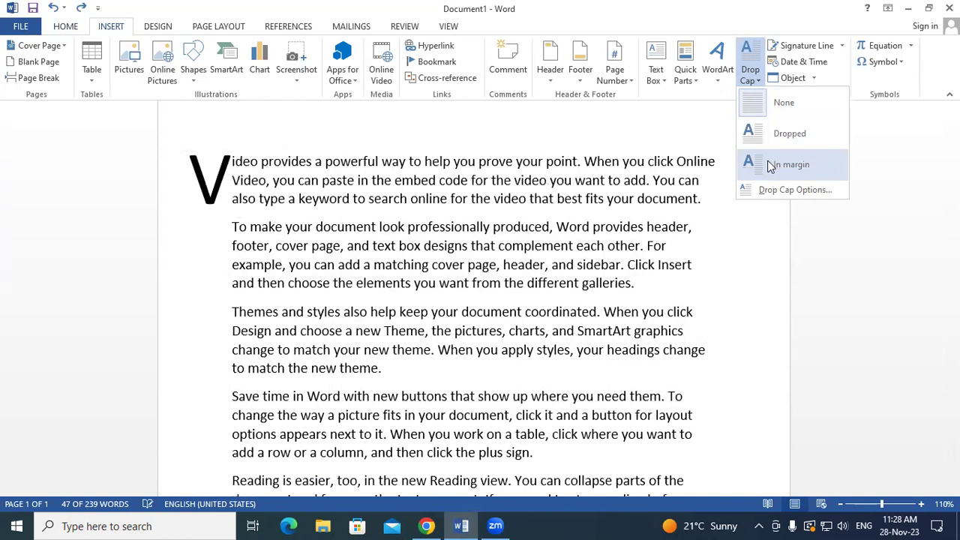
pyautogui.click(460, 222)
pyautogui.click(470, 283)
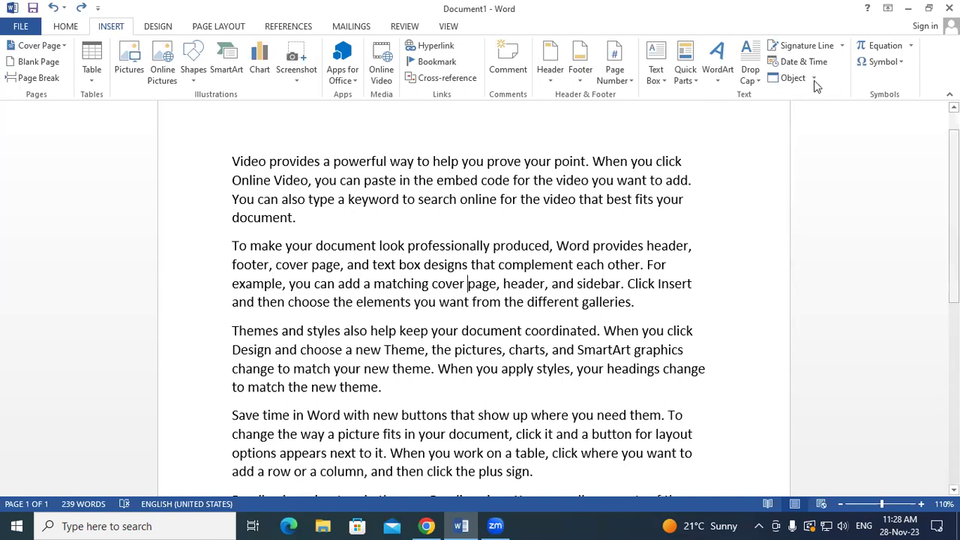
pyautogui.click(807, 48)
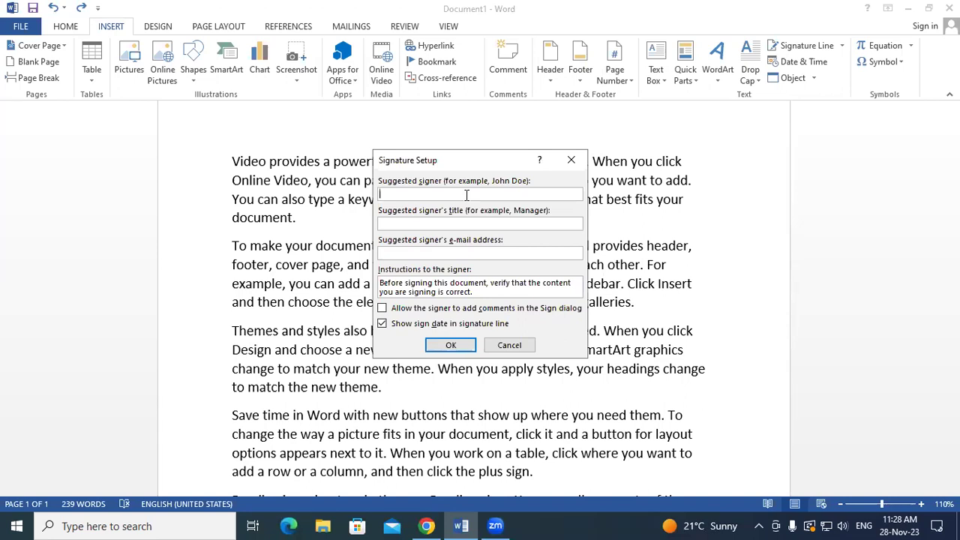
pyautogui.write('Pradeep')
pyautogui.click(452, 346)
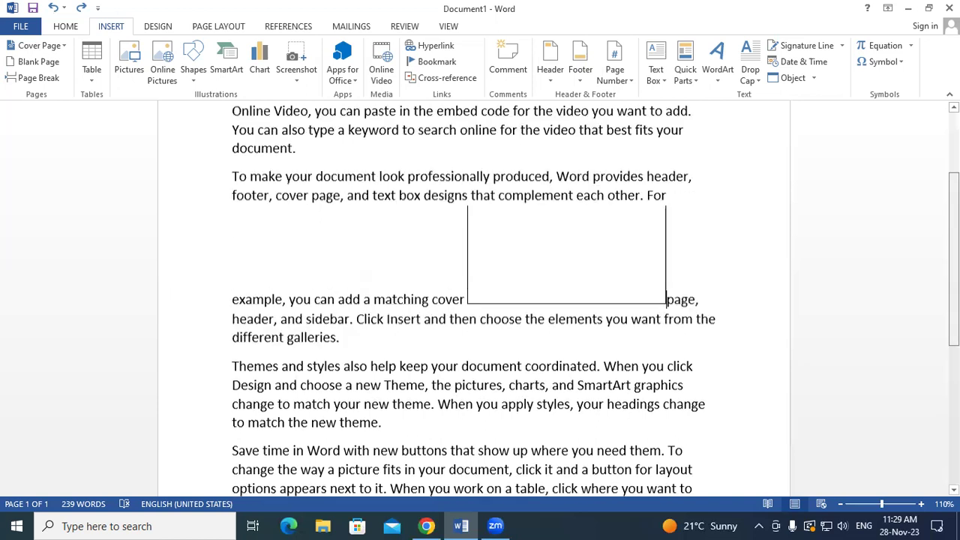
pyautogui.scroll(-2, 614, 280)
pyautogui.scroll(2, 613, 280)
pyautogui.click(613, 281)
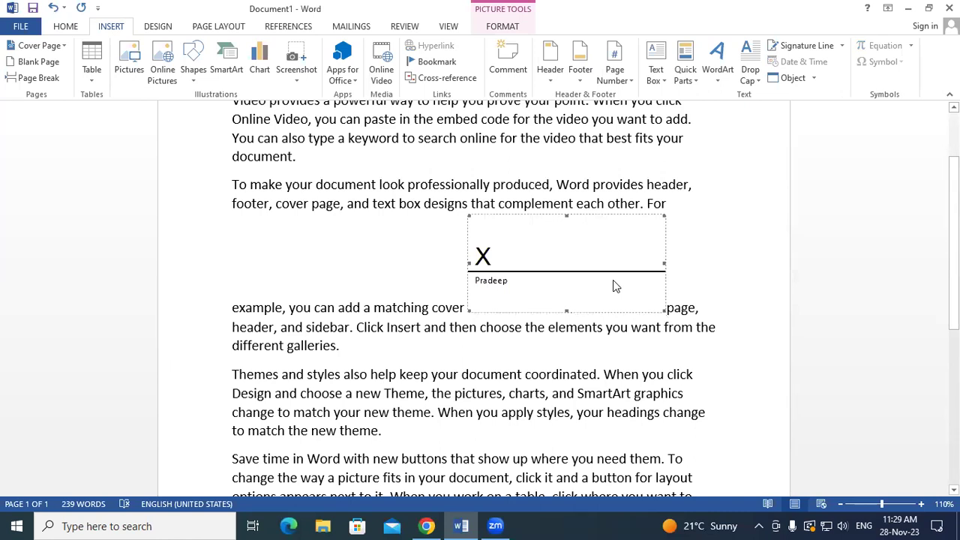
pyautogui.press('Delete')
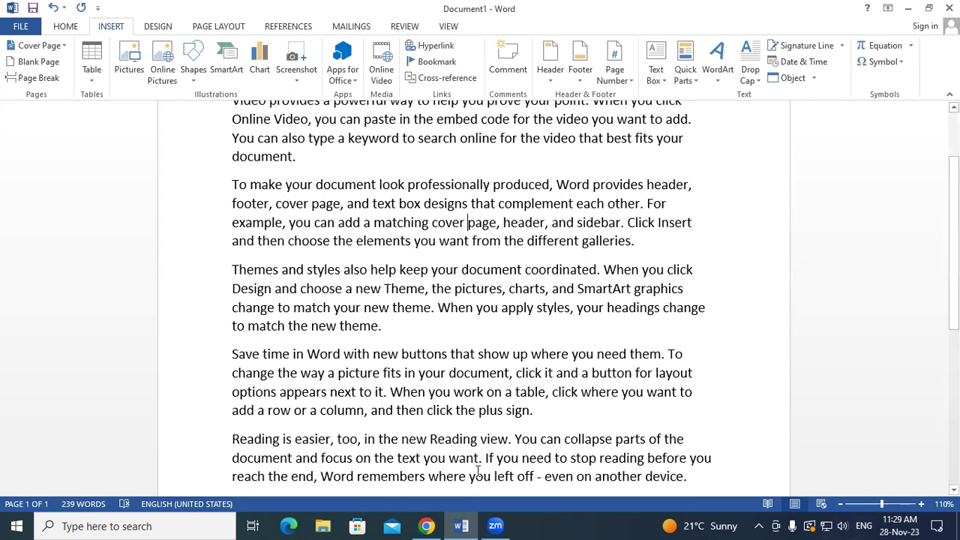
# - Insert a signature line with the signer's name and the title Teacher, then select it
pyautogui.click(815, 46)
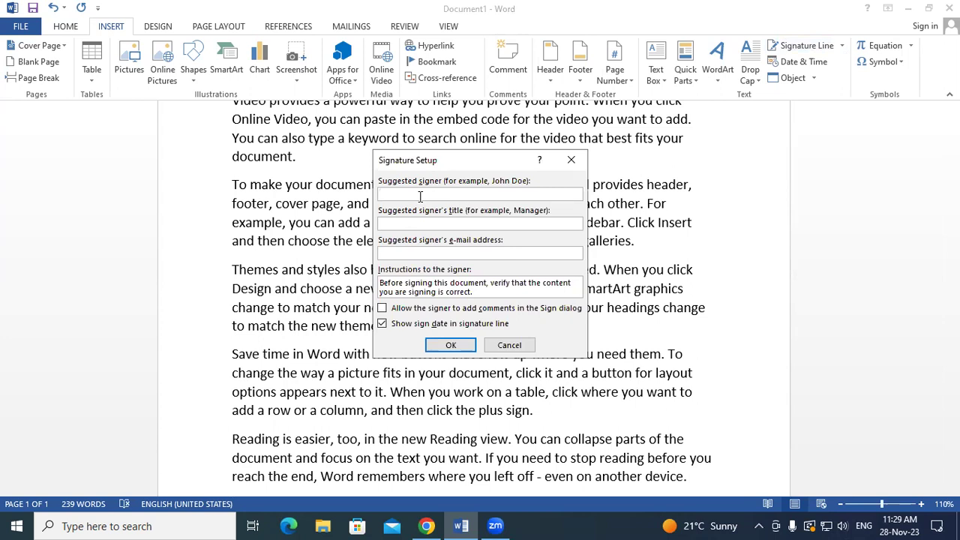
pyautogui.write('Pradeep')
pyautogui.click(405, 225)
pyautogui.write('Teacher')
pyautogui.click(448, 340)
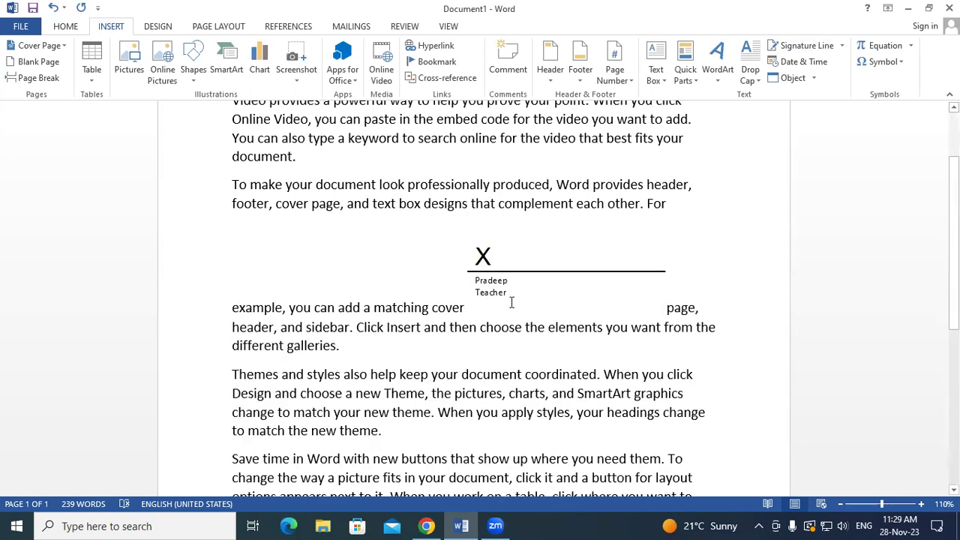
pyautogui.click(526, 261)
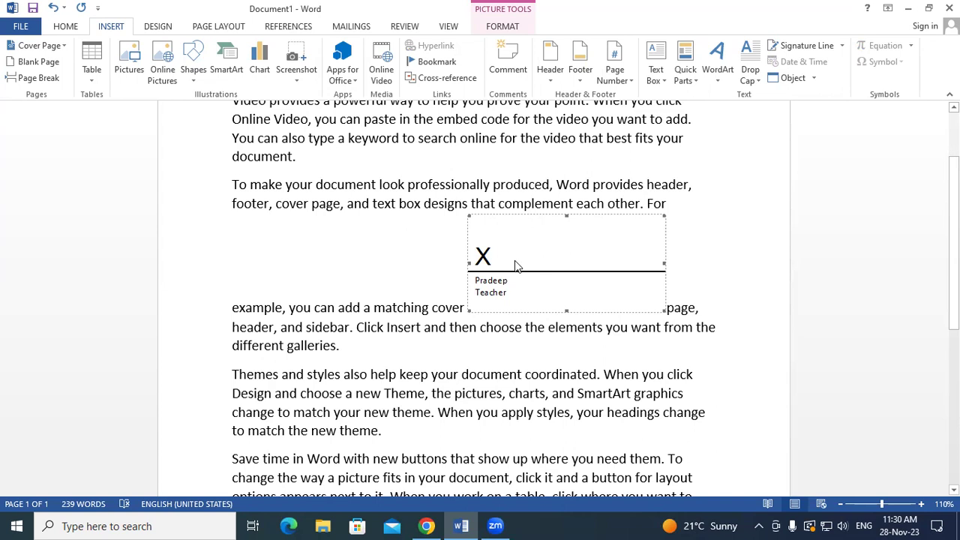
# - Set the signature line's text wrapping to Behind Text
pyautogui.scroll(-3, 670, 396)
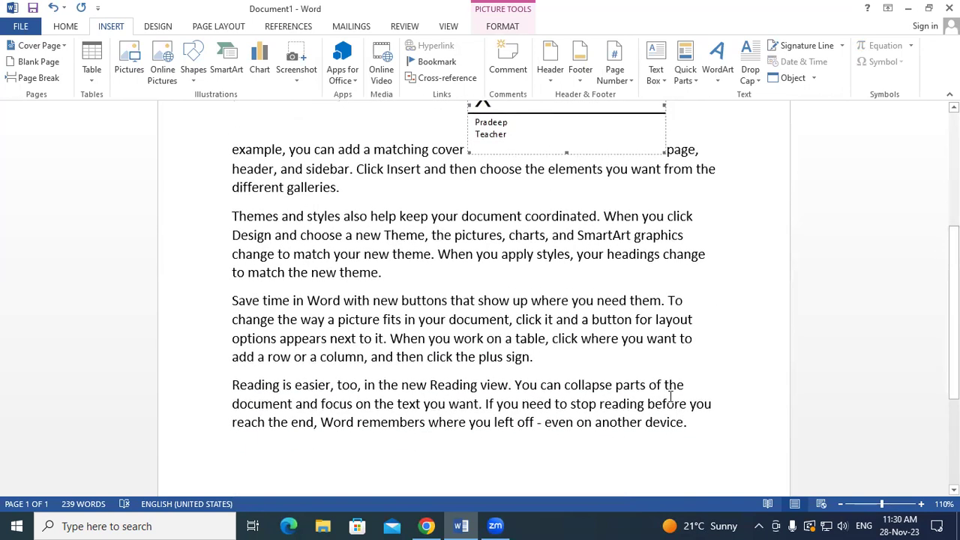
pyautogui.click(504, 27)
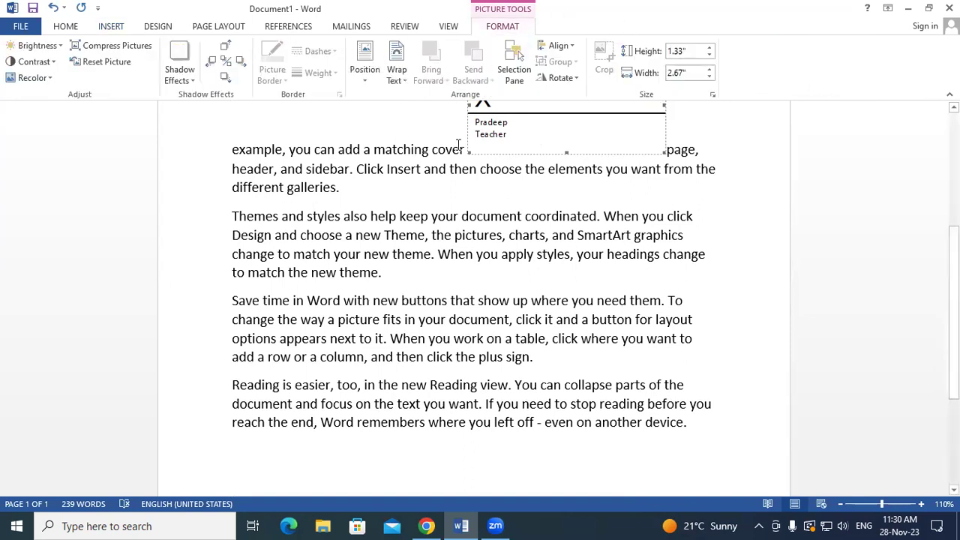
pyautogui.click(397, 72)
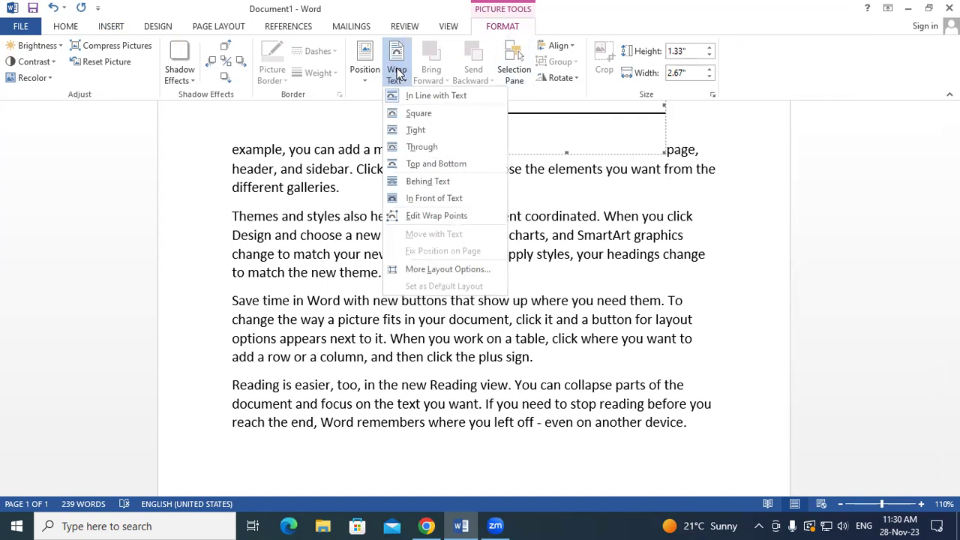
pyautogui.click(420, 180)
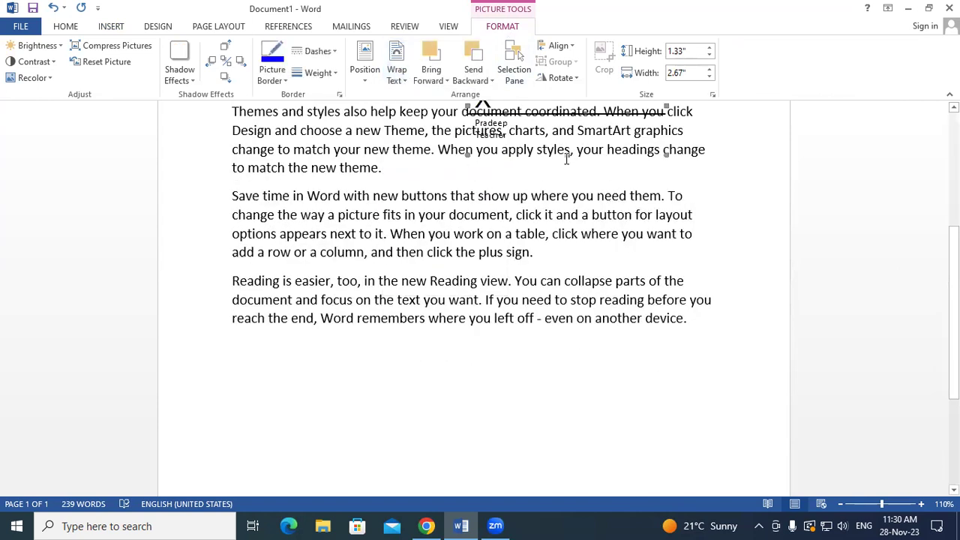
pyautogui.click(595, 106)
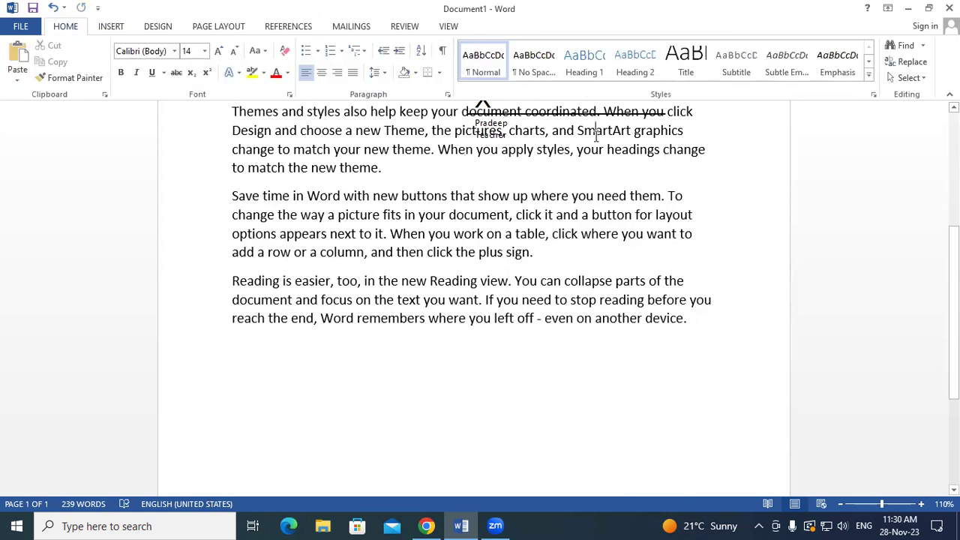
# - Switch the signature line to In Front of Text and drag it below the last paragraph, toward the right
pyautogui.click(577, 148)
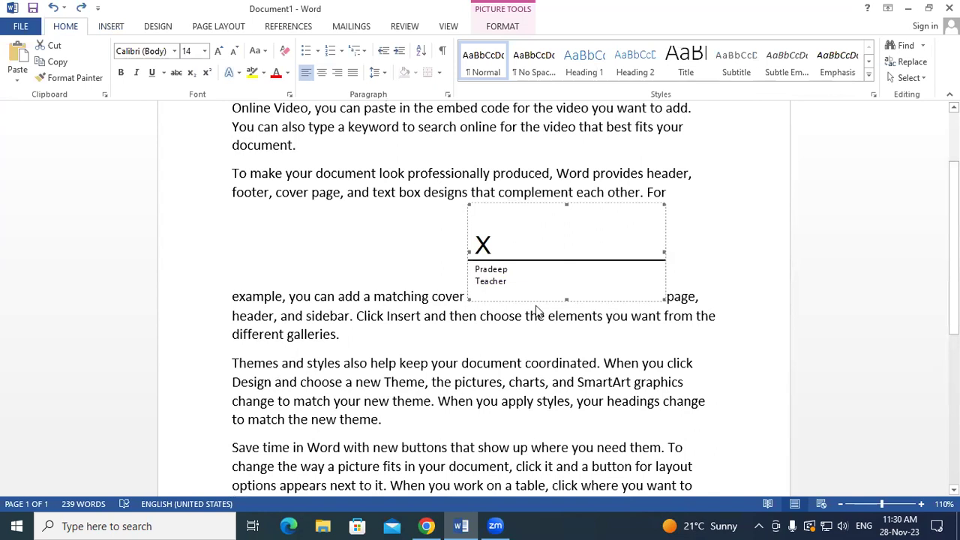
pyautogui.click(499, 31)
pyautogui.click(398, 66)
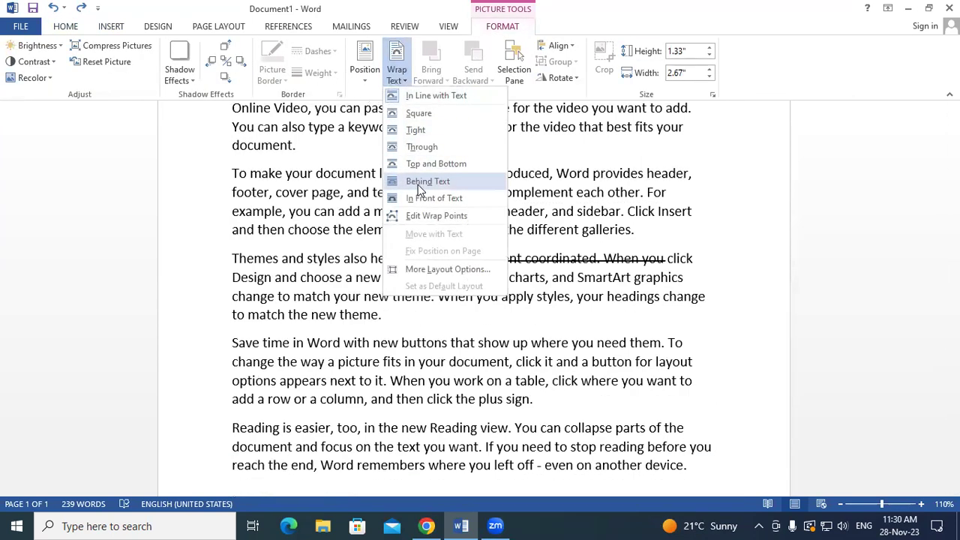
pyautogui.click(434, 197)
pyautogui.moveTo(535, 246); pyautogui.dragTo(652, 466)
pyautogui.scroll(-3, 752, 337)
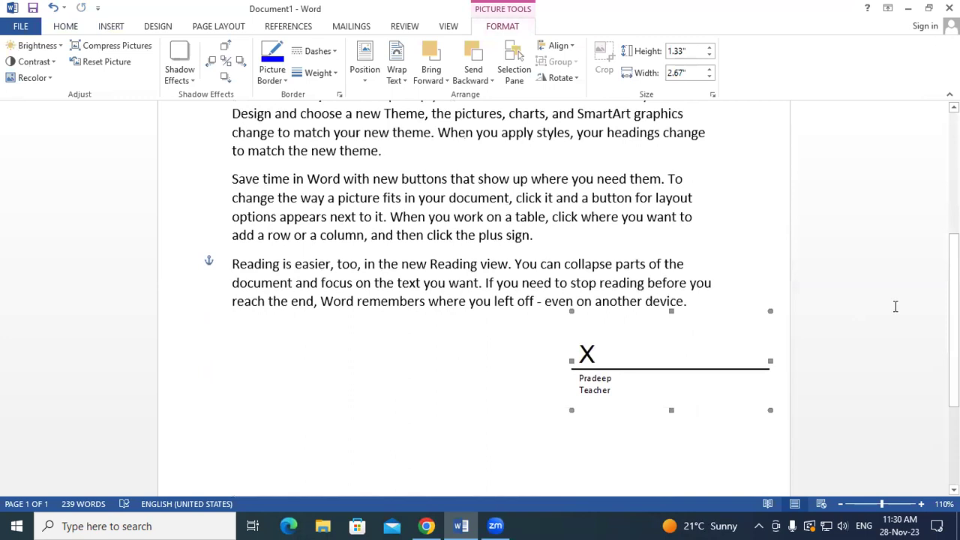
pyautogui.click(487, 373)
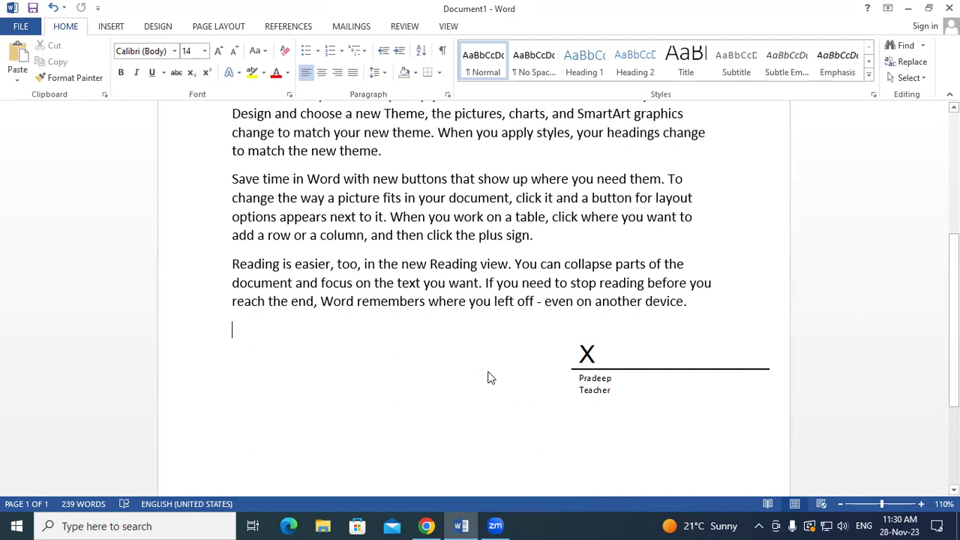
pyautogui.hotkey('ctrl', 'p')
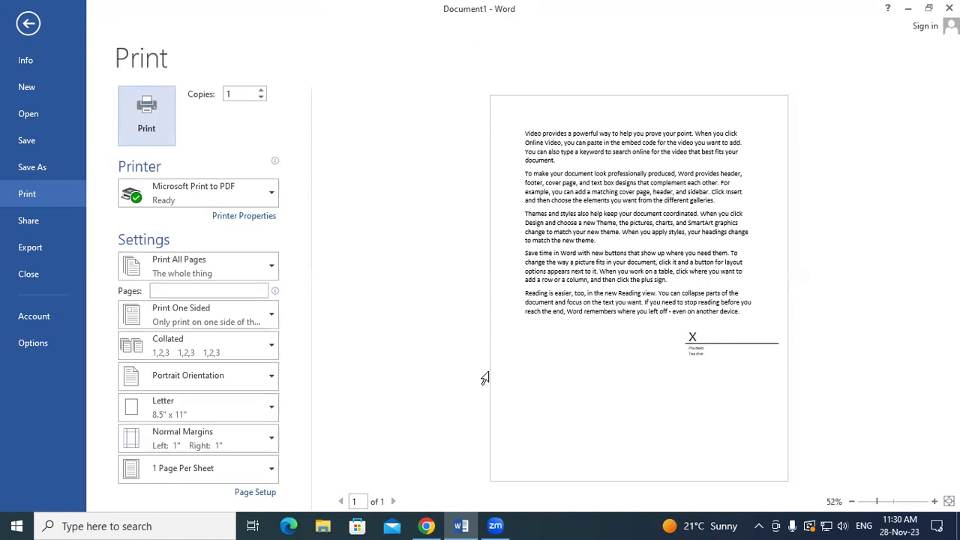
pyautogui.press('Escape')
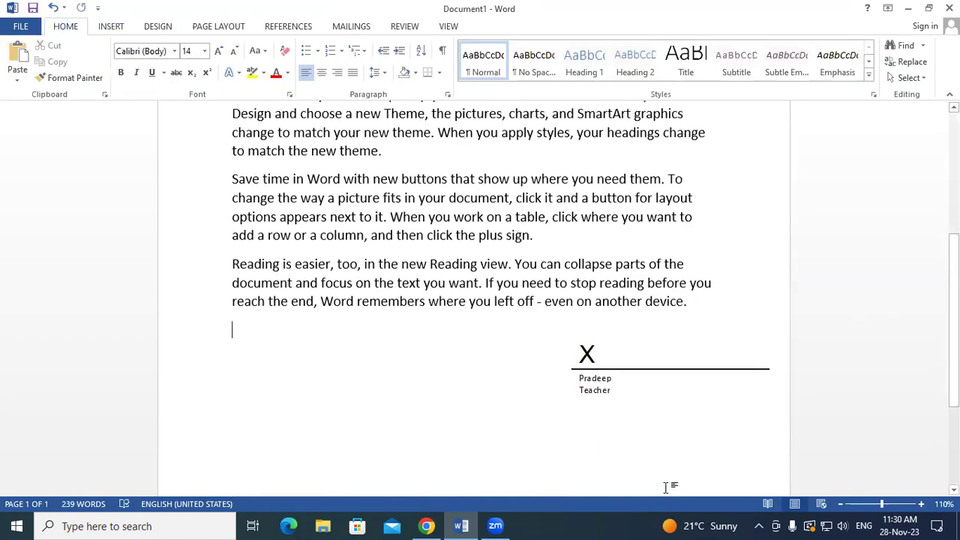
# - Add empty lines after the paragraph ending "to match the new theme." and put the caret on the first one
pyautogui.click(663, 409)
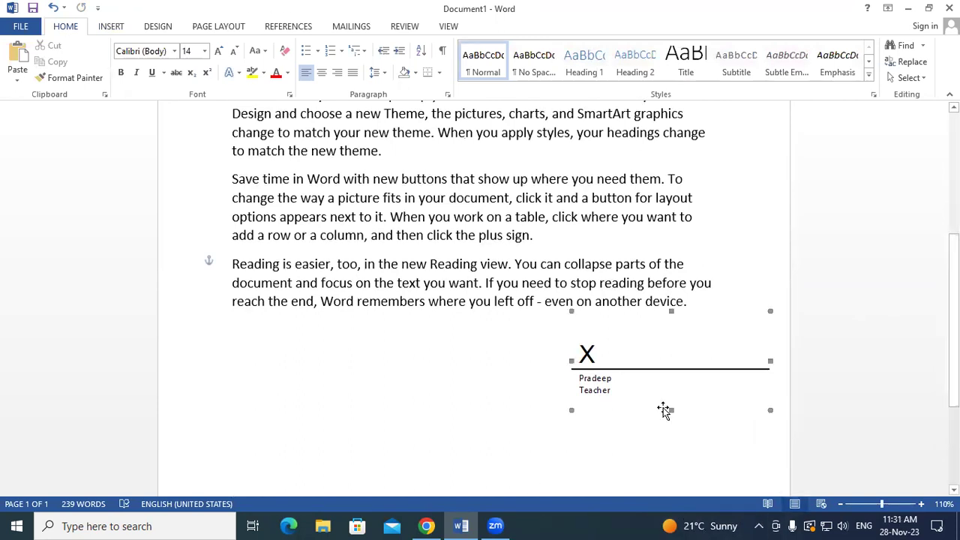
pyautogui.click(281, 296)
pyautogui.scroll(2, 279, 315)
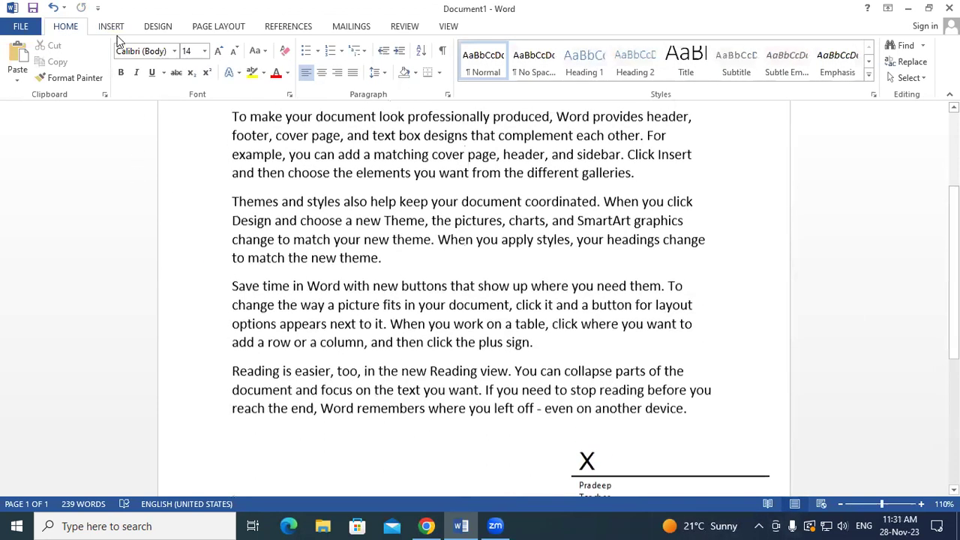
pyautogui.click(111, 28)
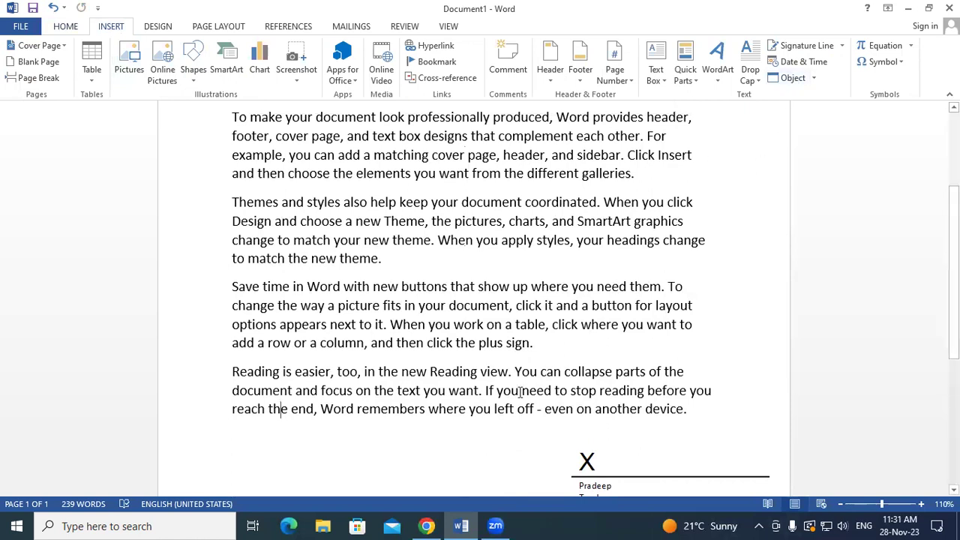
pyautogui.scroll(-1, 520, 393)
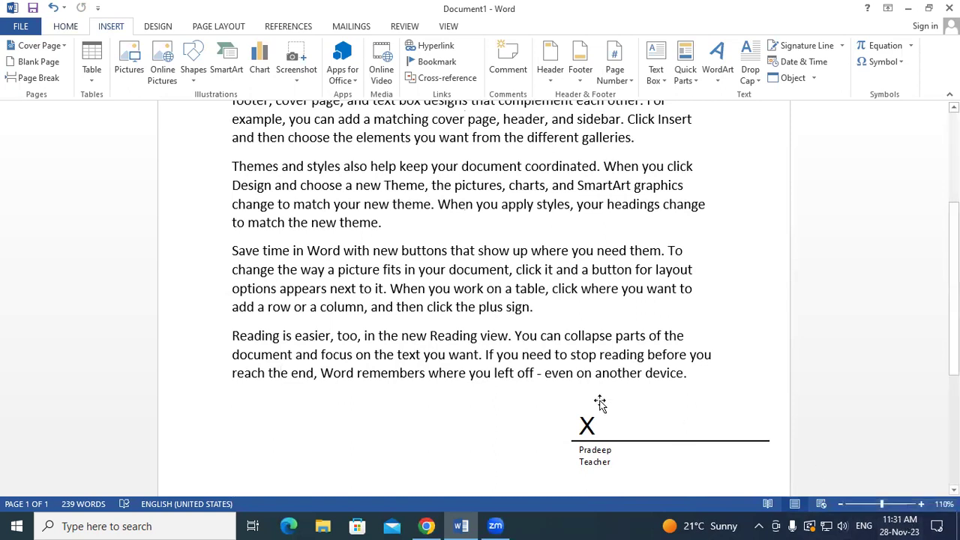
pyautogui.click(476, 225)
pyautogui.press('Return')
pyautogui.press('Return')
pyautogui.press('Return')
pyautogui.press('Return')
pyautogui.press('Return')
pyautogui.press('BackSpace')
pyautogui.click(246, 253)
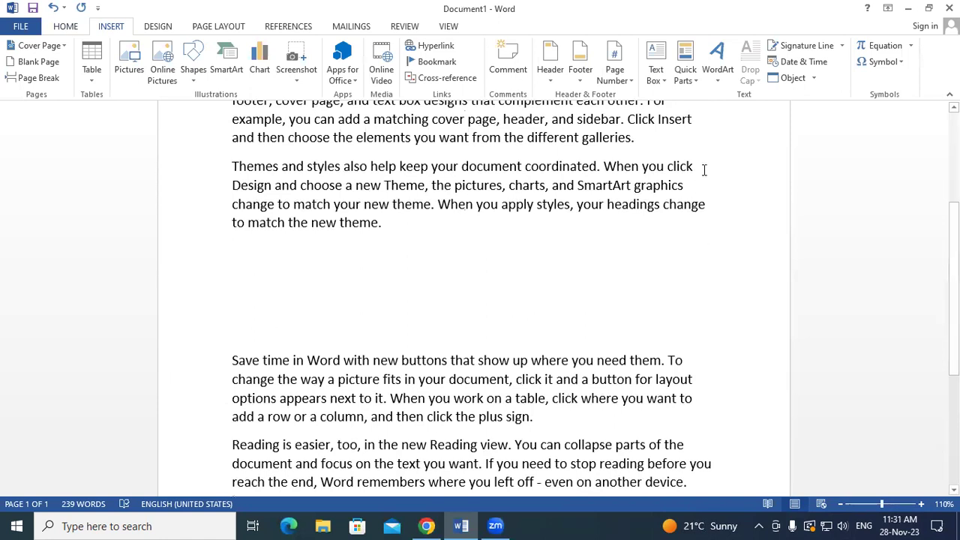
# - Insert the date stamp 28-Nov-23 11:31:44 AM in the seconds format and enlarge it to about 24 pt
pyautogui.click(797, 63)
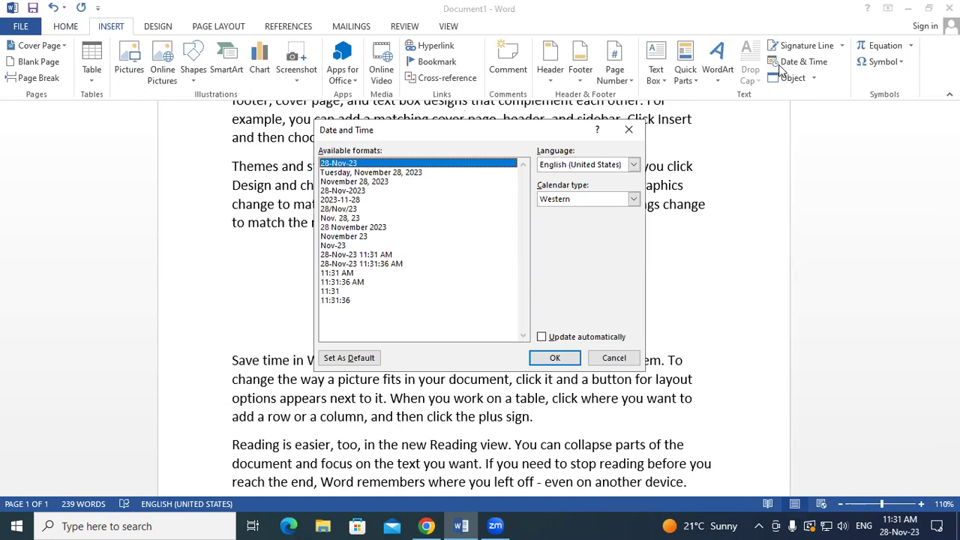
pyautogui.click(378, 264)
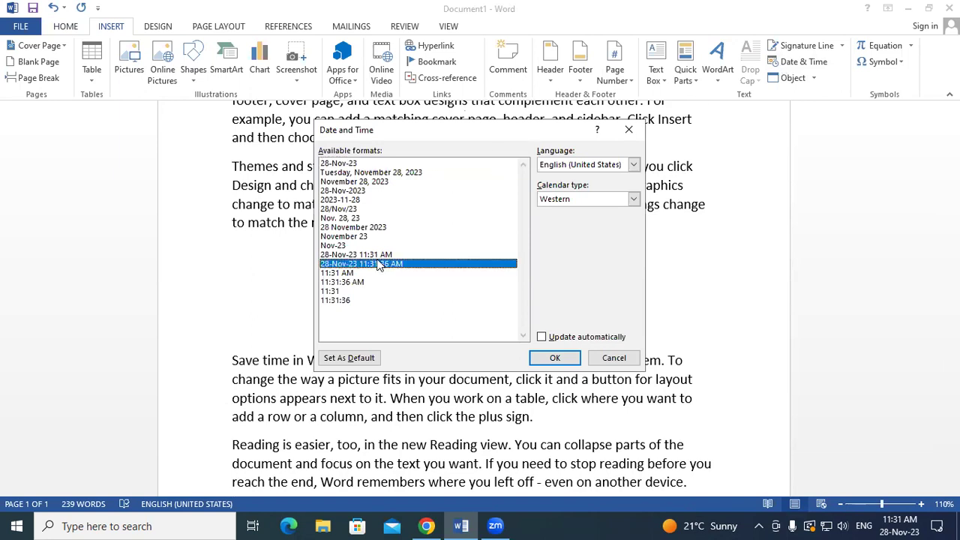
pyautogui.click(555, 358)
pyautogui.moveTo(379, 251); pyautogui.dragTo(178, 255)
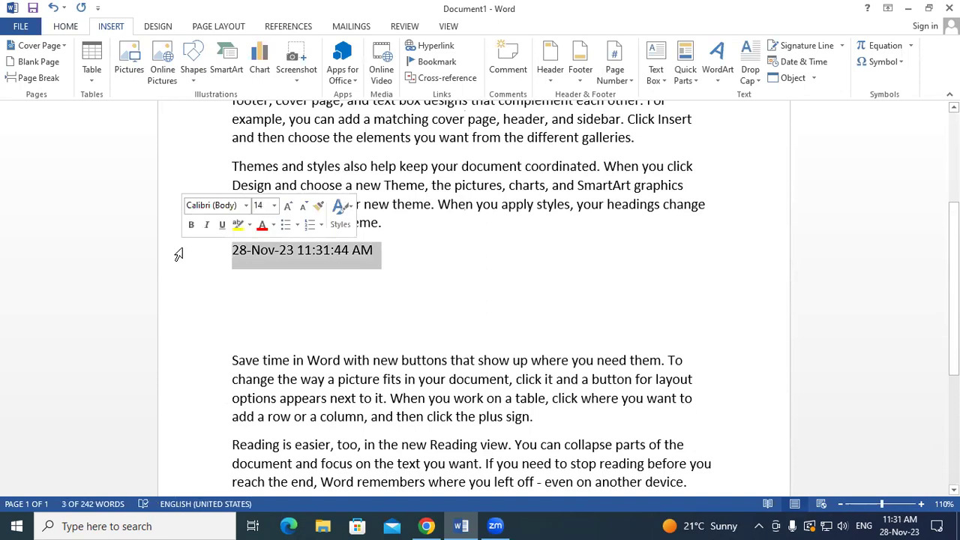
pyautogui.hotkey('ctrl', 'shift', '.')
pyautogui.hotkey('ctrl', 'shift', '.')
pyautogui.hotkey('ctrl', 'shift', '.')
pyautogui.hotkey('ctrl', 'shift', '.')
pyautogui.hotkey('ctrl', 'shift', '.')
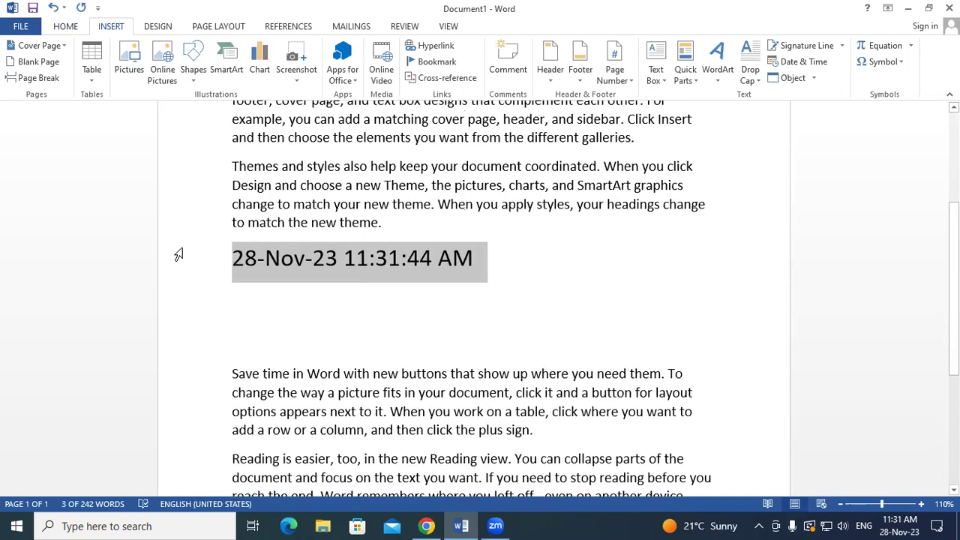
# - Move to the empty line below the date and show the Object insertion choices
pyautogui.click(255, 316)
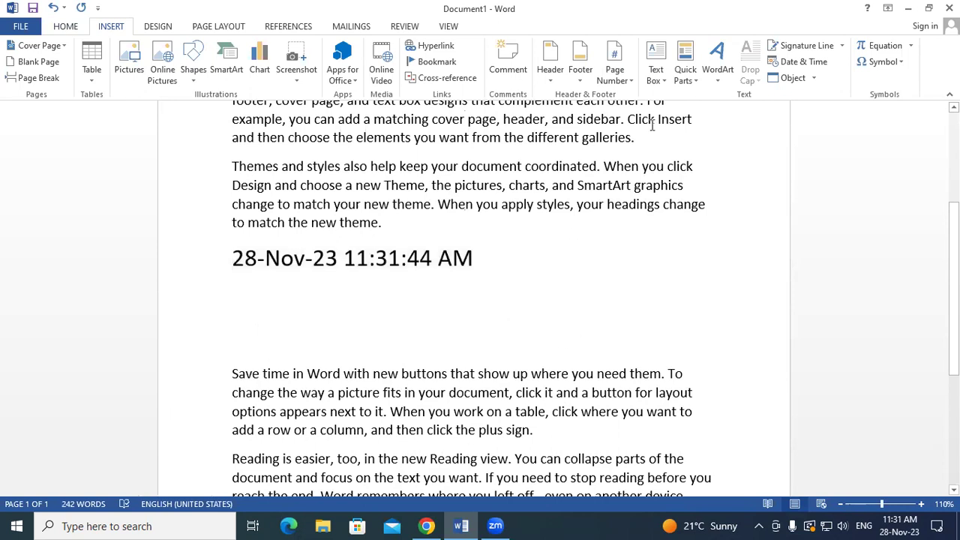
pyautogui.click(814, 78)
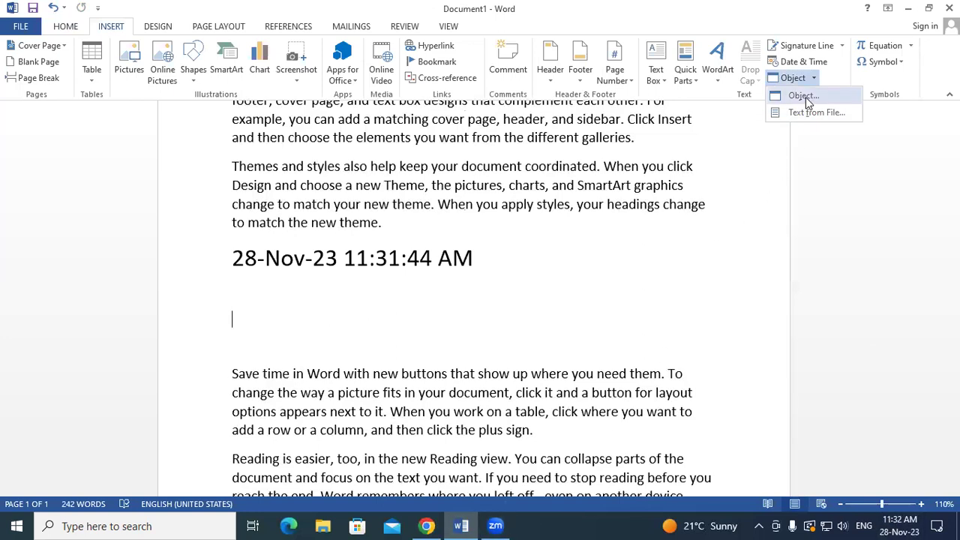
# - Embed a new Microsoft Excel Chart object below the date, then close Word with Alt+F4
pyautogui.click(803, 96)
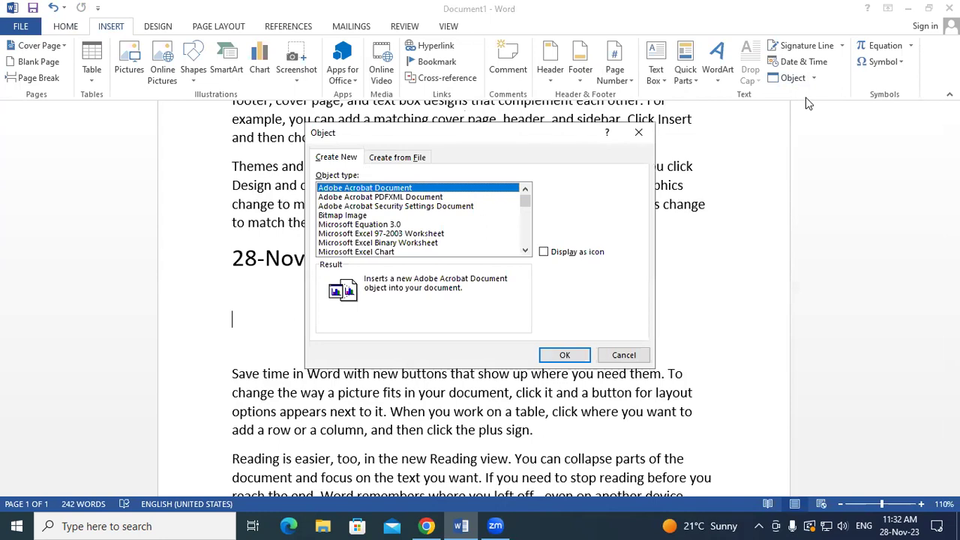
pyautogui.click(405, 234)
pyautogui.click(404, 251)
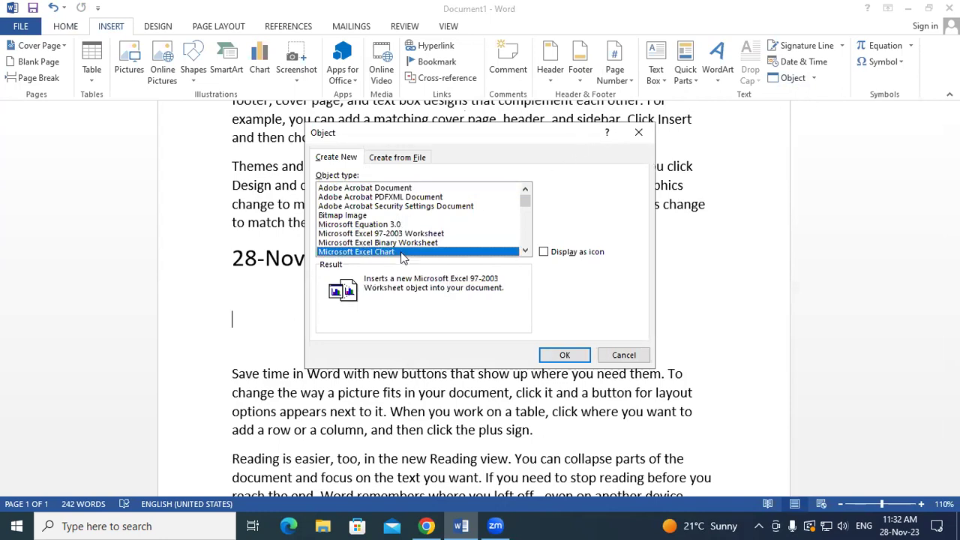
pyautogui.click(543, 352)
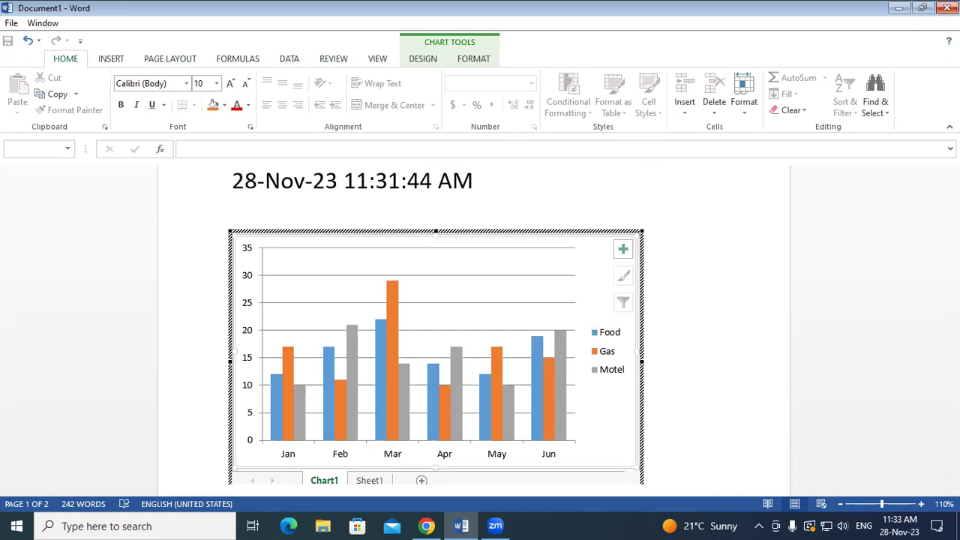
pyautogui.hotkey('alt', 'F4')
# - Discard the old document and relaunch Word via the Run box's winword command into a blank document
pyautogui.click(494, 292)
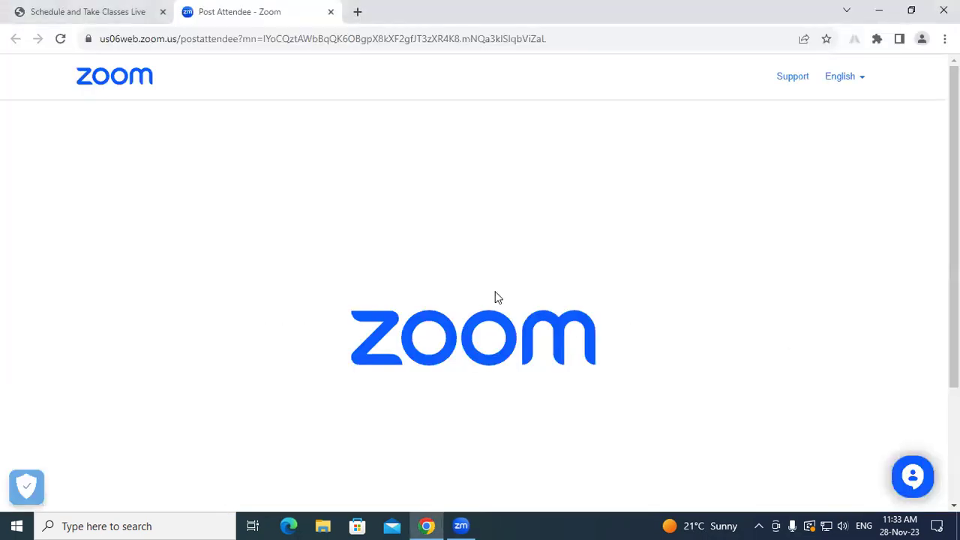
pyautogui.press('super+r')
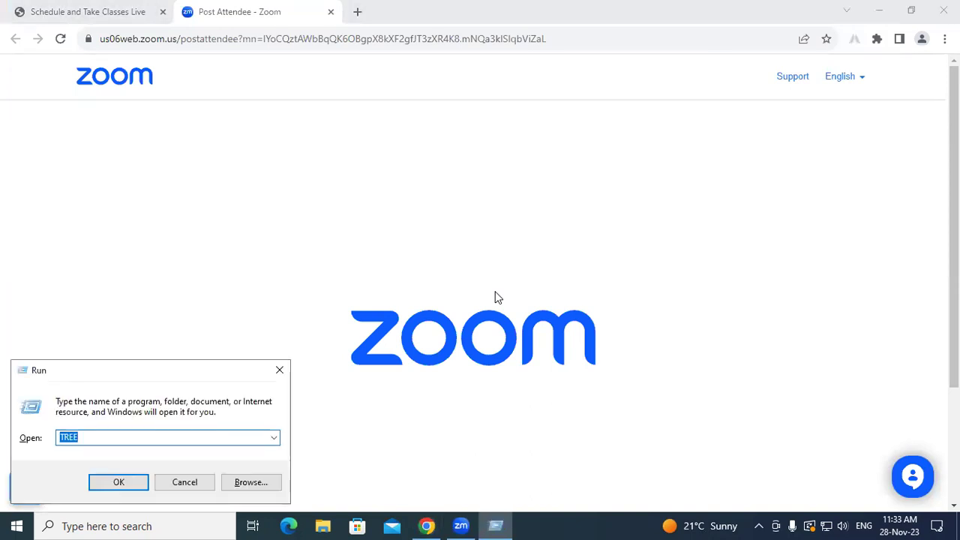
pyautogui.write('w')
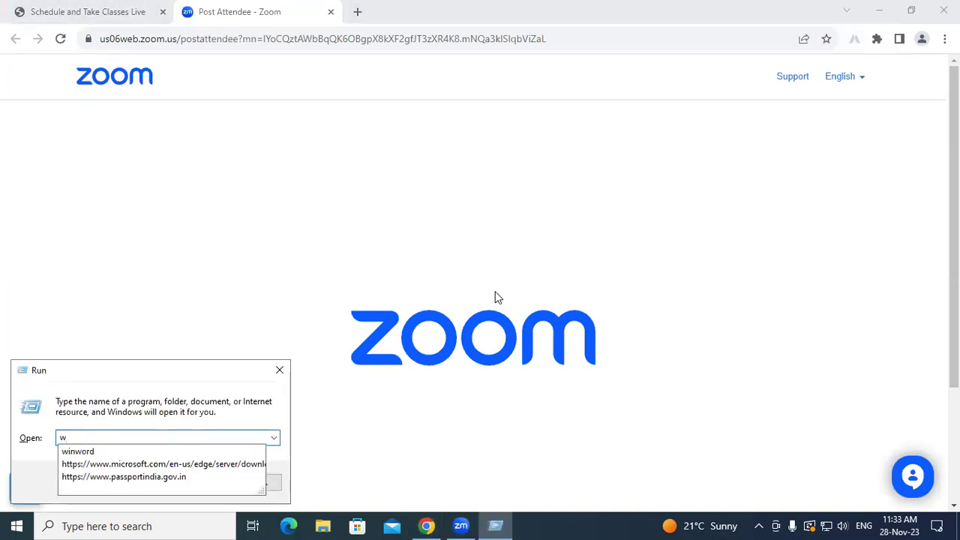
pyautogui.press('Down')
pyautogui.press('Return')
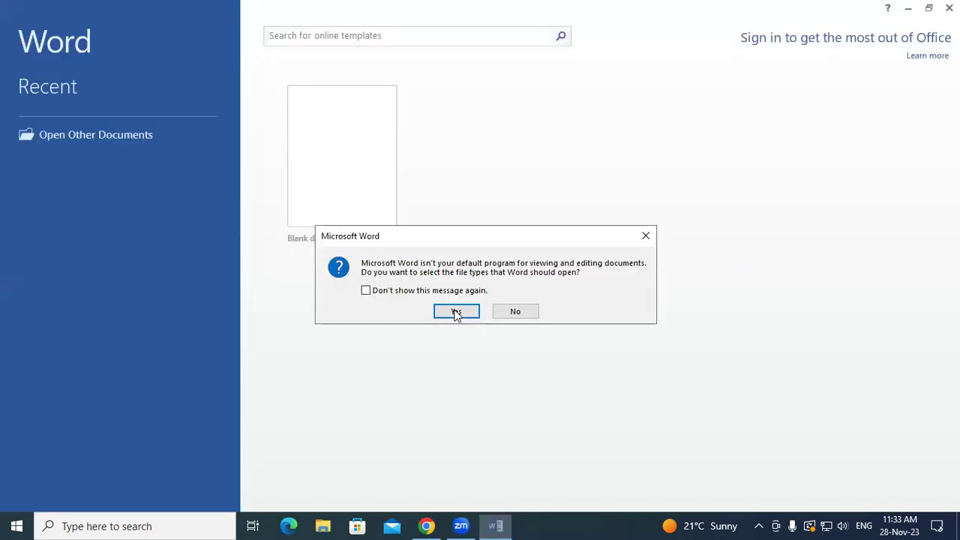
pyautogui.click(646, 235)
pyautogui.click(343, 229)
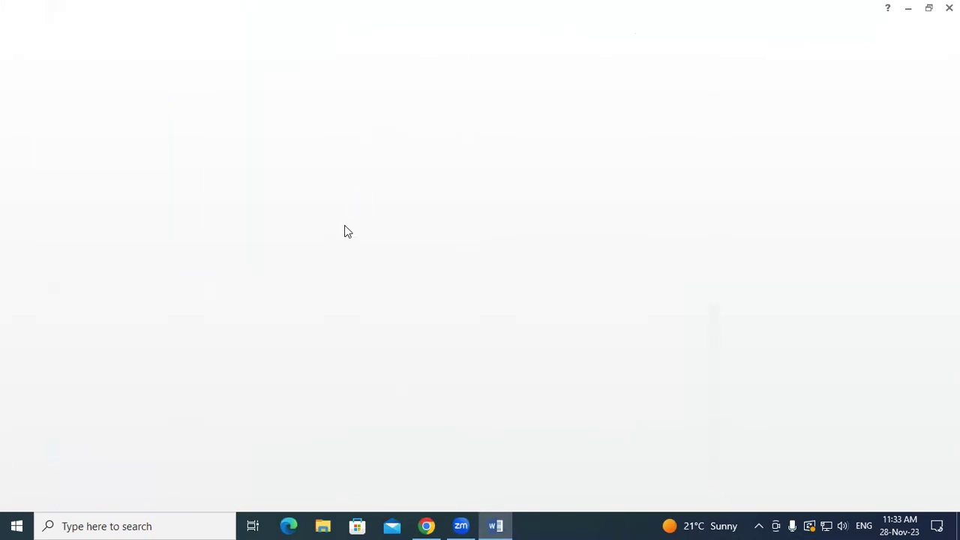
# - Insert a Microsoft PowerPoint 97-2003 Presentation object into the new document
pyautogui.click(110, 27)
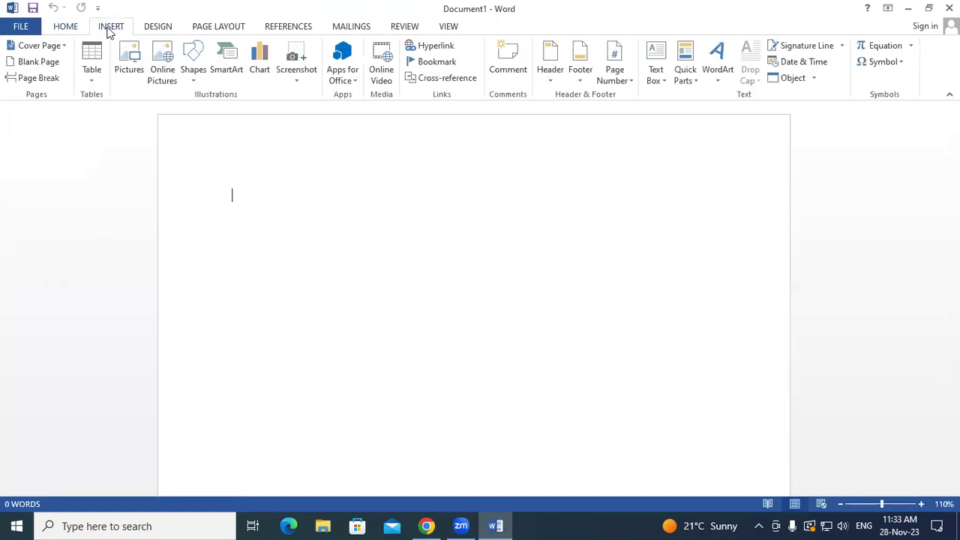
pyautogui.click(794, 78)
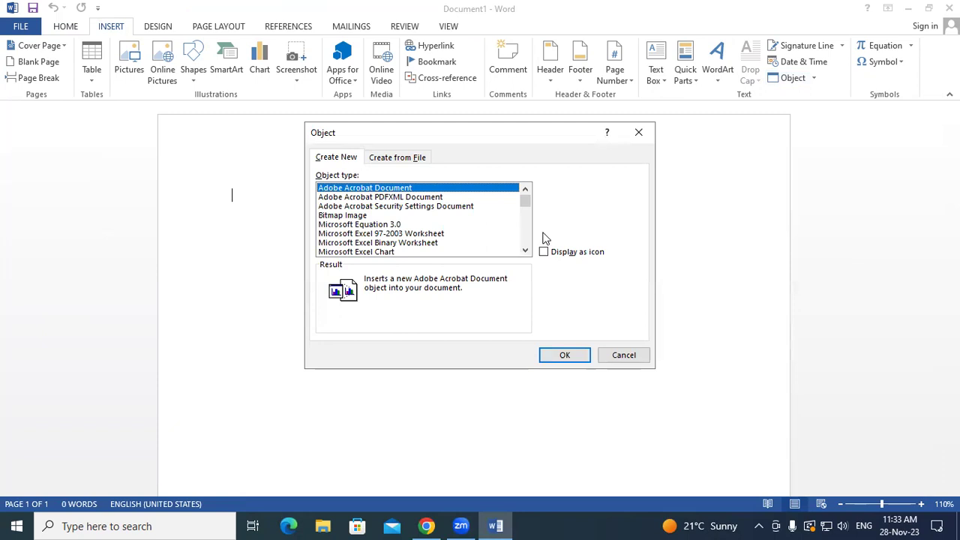
pyautogui.moveTo(525, 196); pyautogui.dragTo(525, 208)
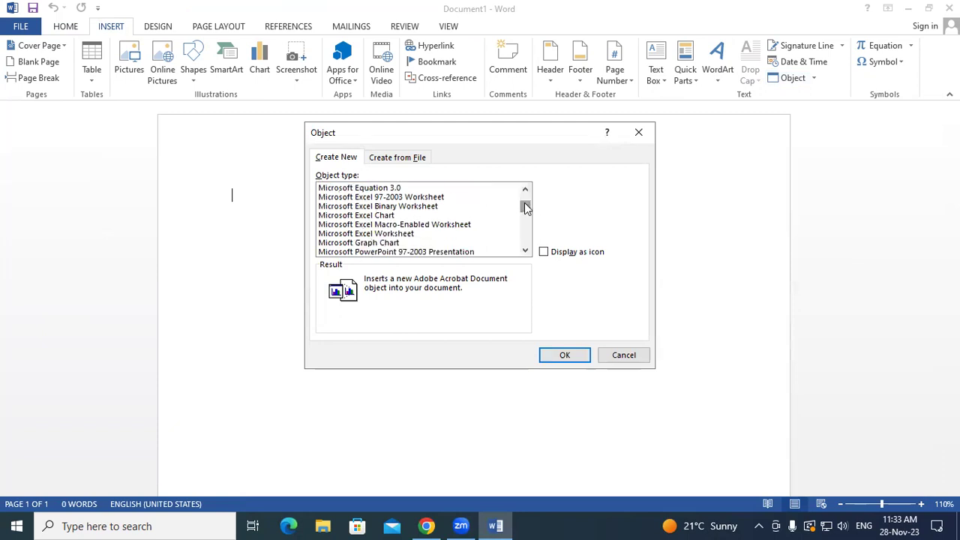
pyautogui.click(457, 253)
pyautogui.click(583, 358)
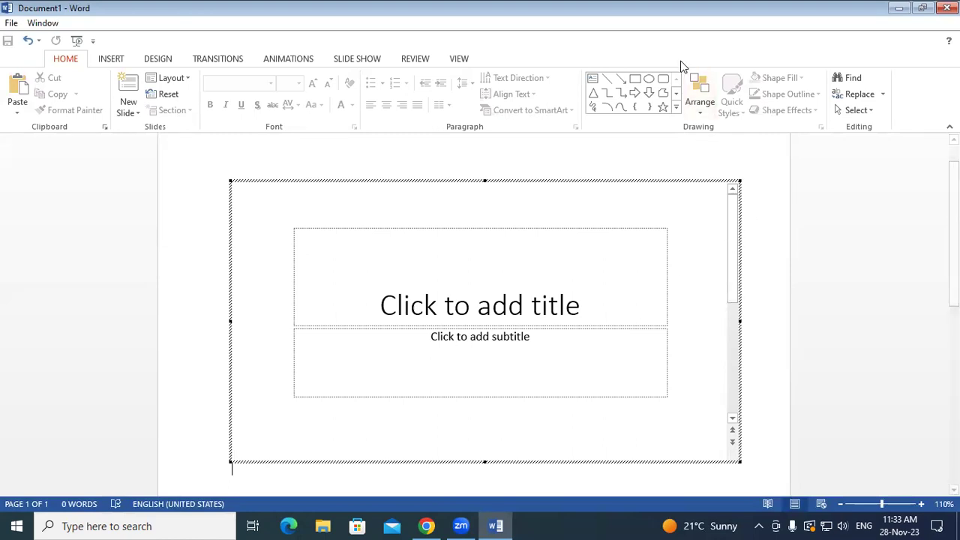
# - Shrink and move the Word window, then close it without saving
pyautogui.doubleClick(697, 7)
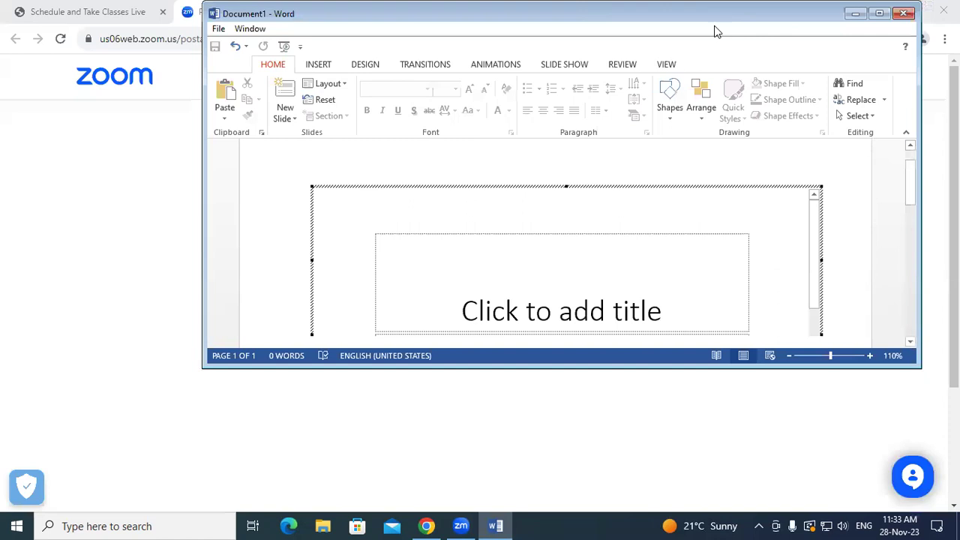
pyautogui.moveTo(715, 31); pyautogui.dragTo(611, 104)
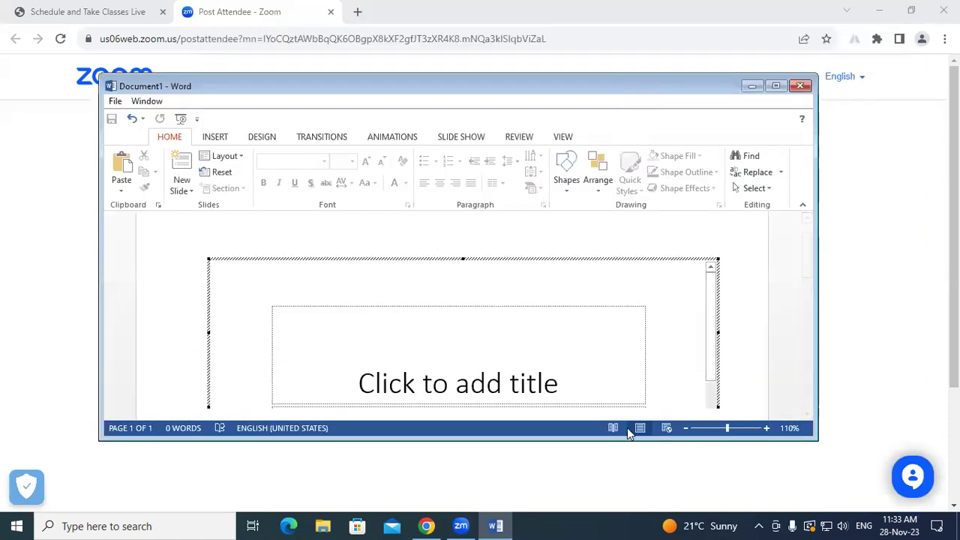
pyautogui.click(802, 87)
pyautogui.click(478, 289)
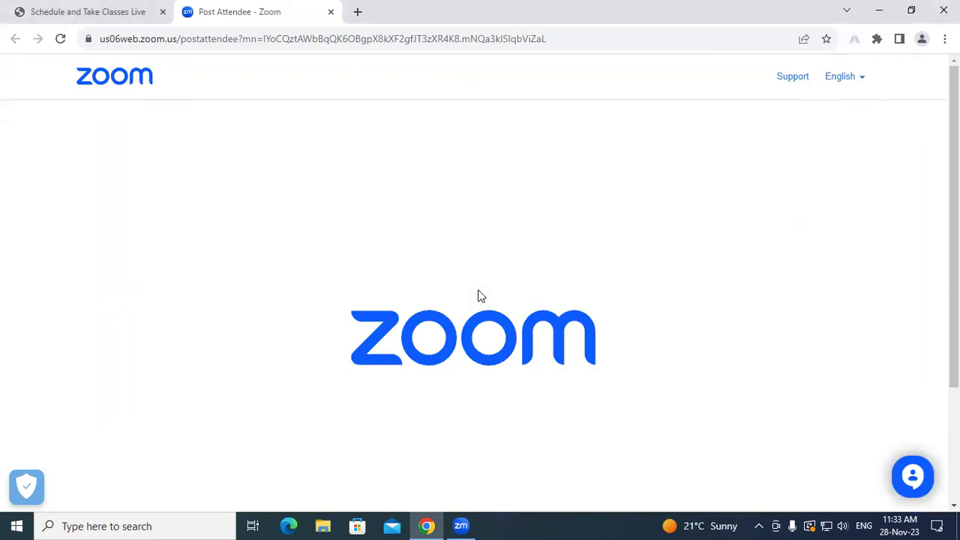
# - Launch Word with winword from Run and maximize a new Blank document
pyautogui.press('super+r')
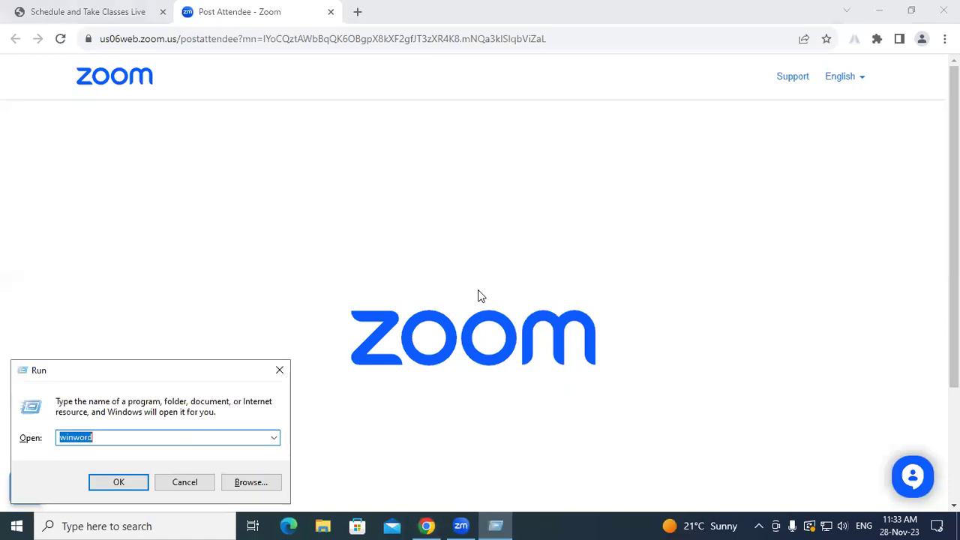
pyautogui.press('Return')
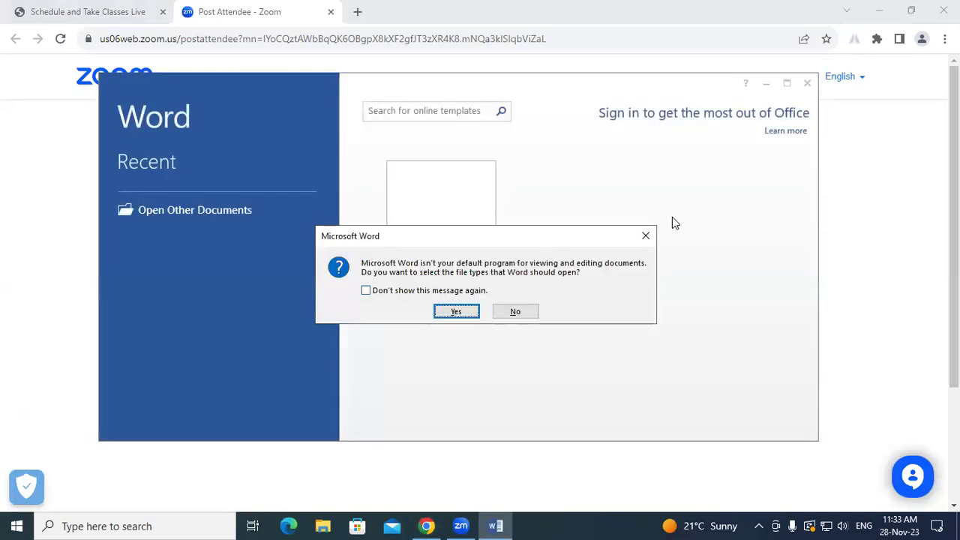
pyautogui.click(645, 236)
pyautogui.click(461, 240)
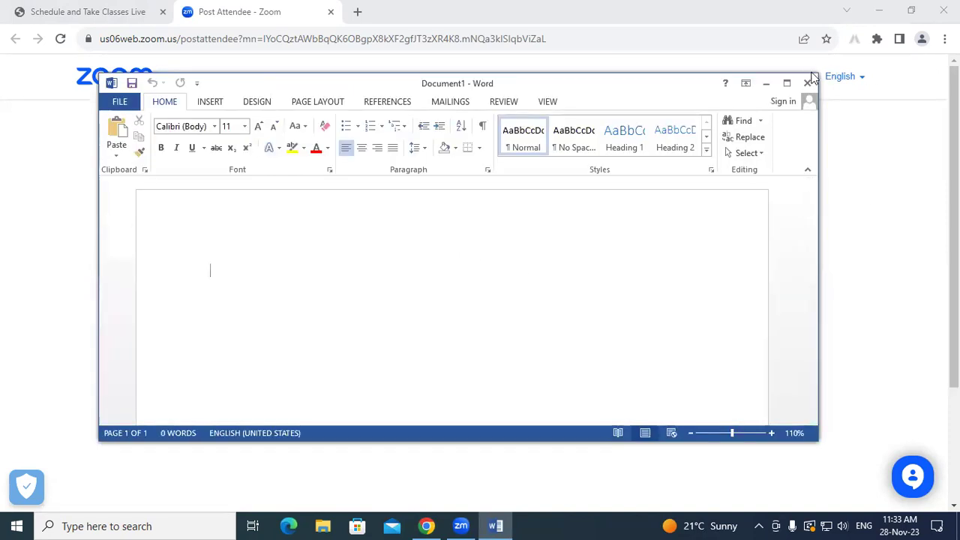
pyautogui.click(787, 84)
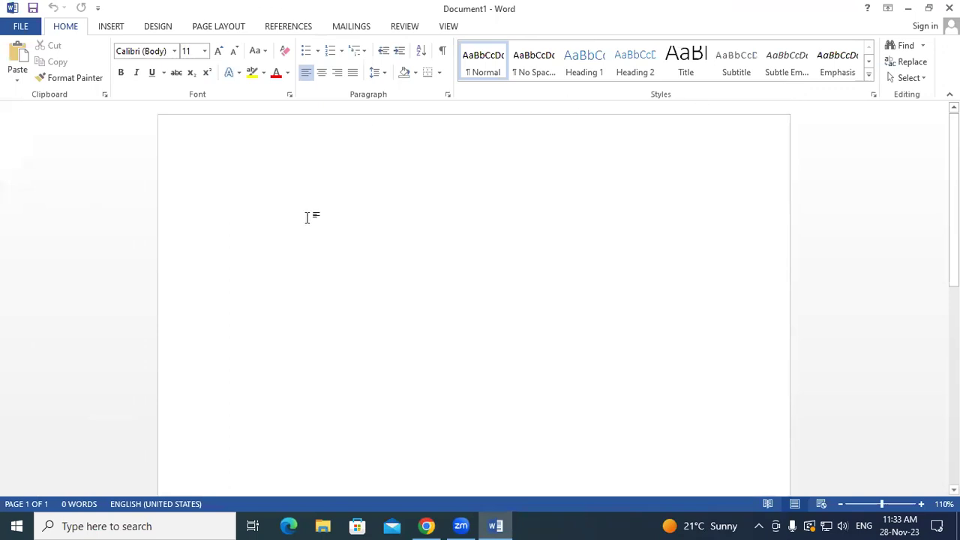
# - Insert the Q4 file's text from the Music folder, then create a new blank document
pyautogui.click(111, 29)
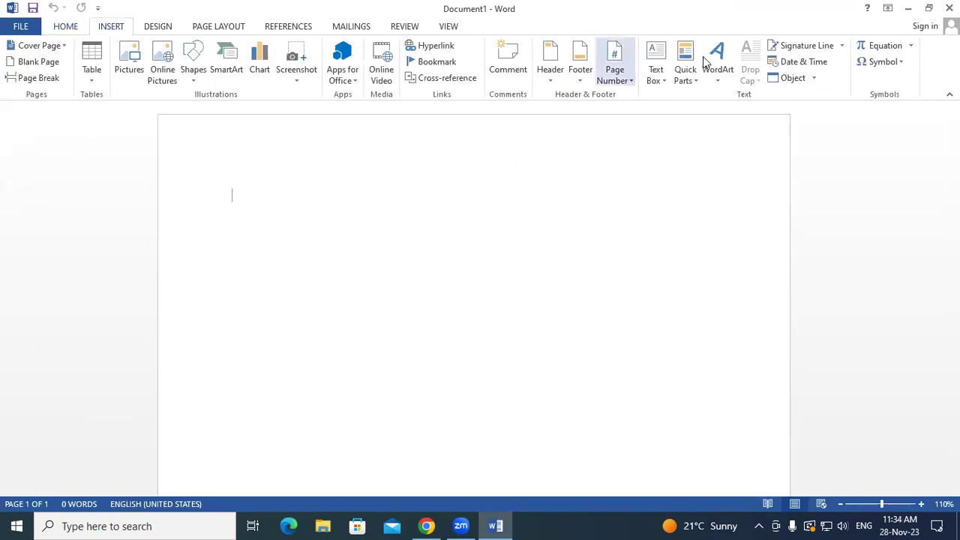
pyautogui.click(814, 77)
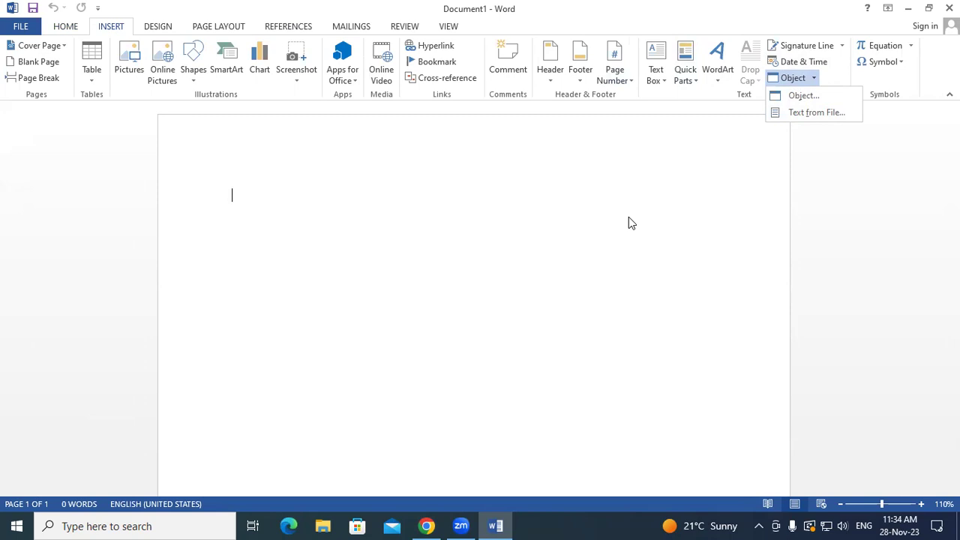
pyautogui.click(844, 112)
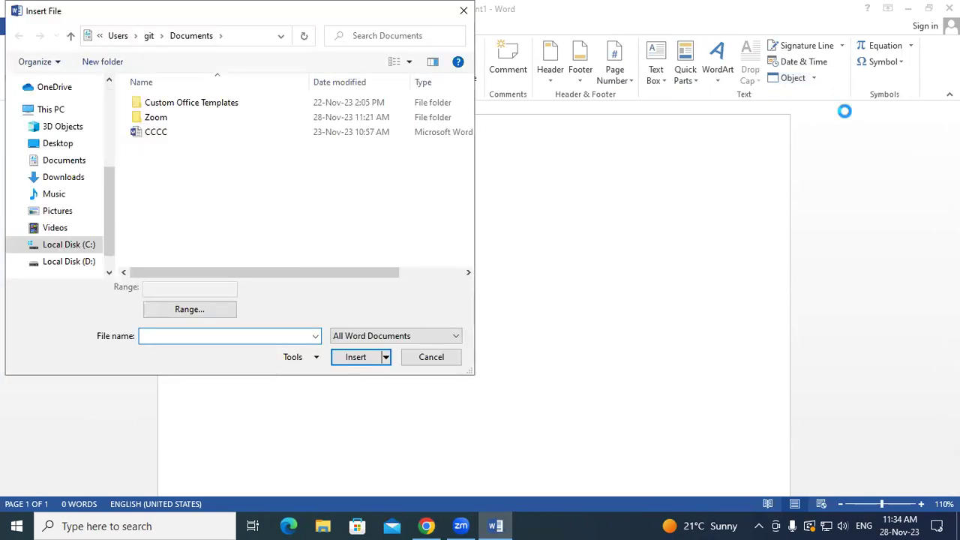
pyautogui.click(66, 197)
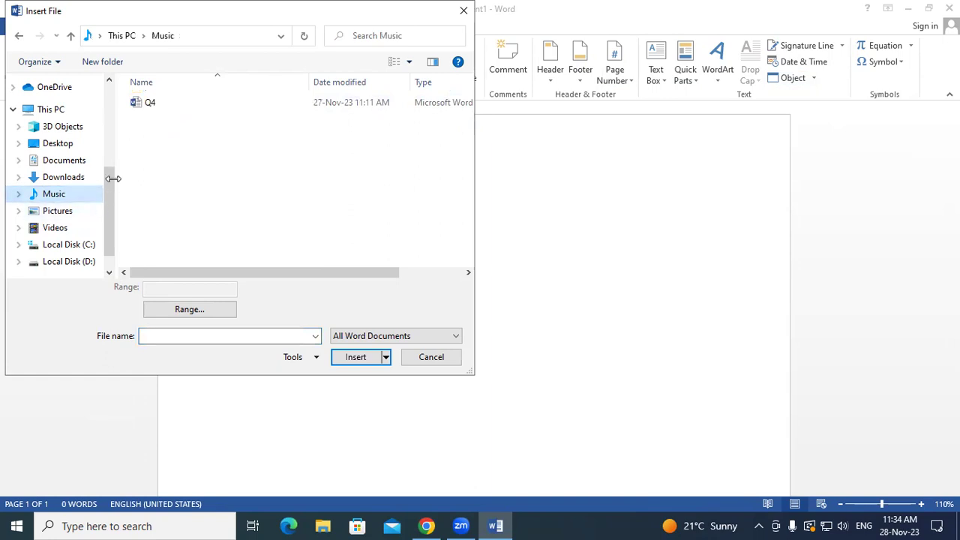
pyautogui.click(150, 102)
pyautogui.click(356, 357)
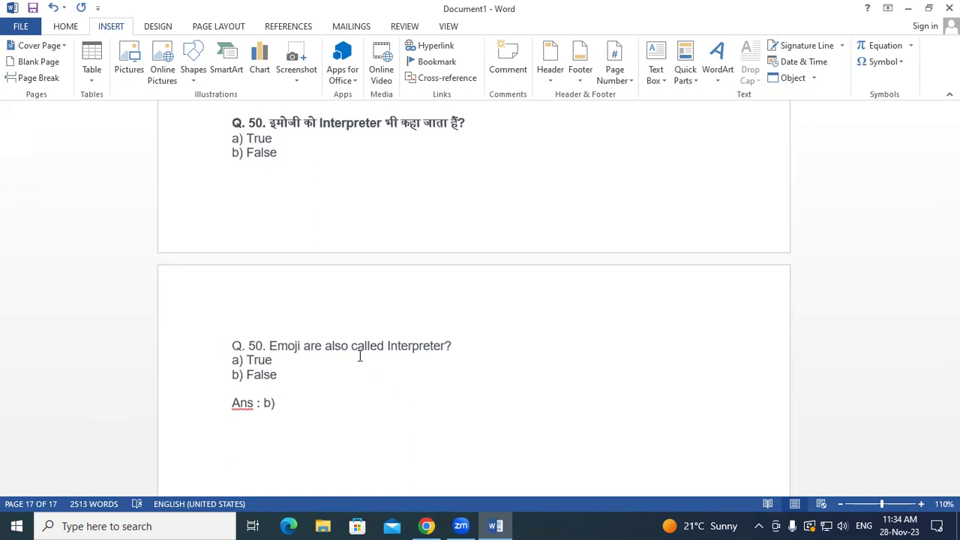
pyautogui.hotkey('ctrl', 'n')
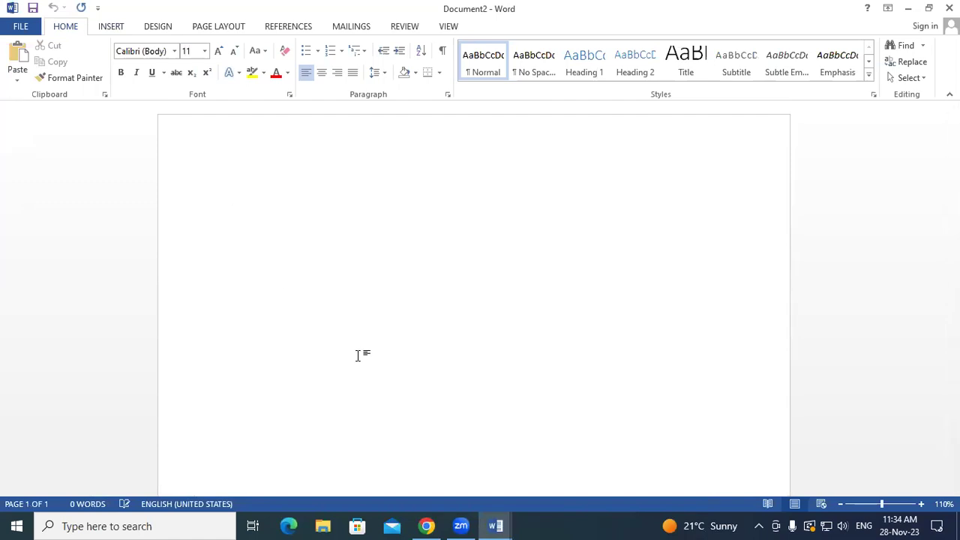
# - Add an empty equation, undo it, and open the built-in equation gallery
pyautogui.click(111, 29)
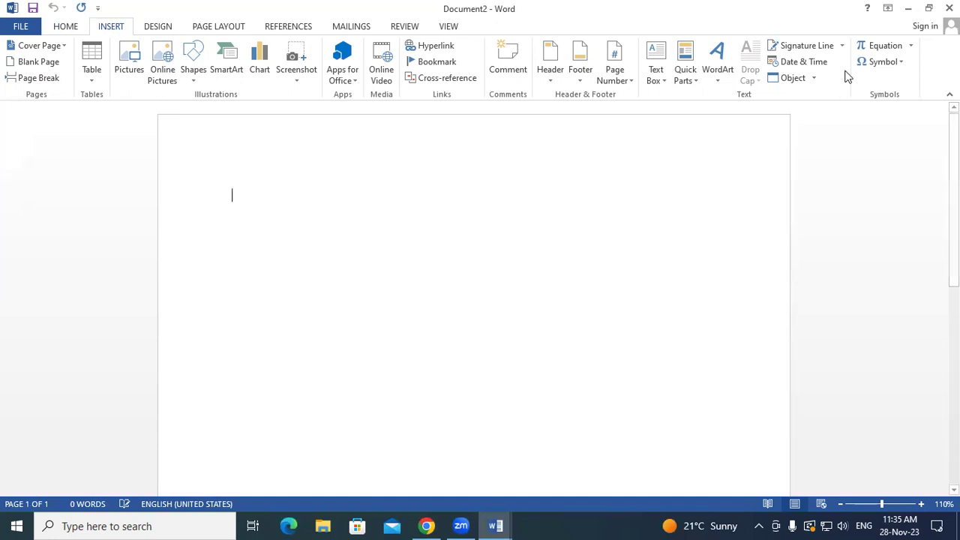
pyautogui.click(879, 48)
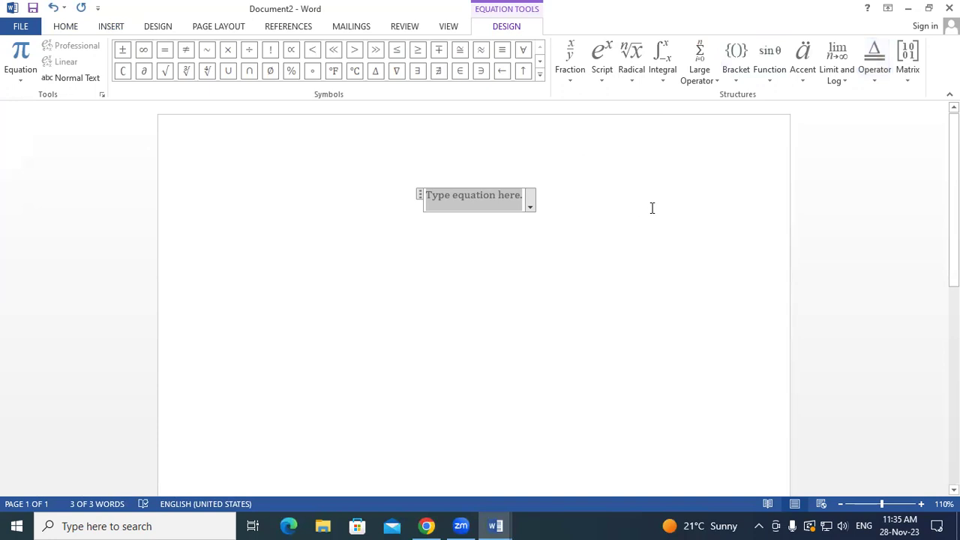
pyautogui.hotkey('ctrl', 'z')
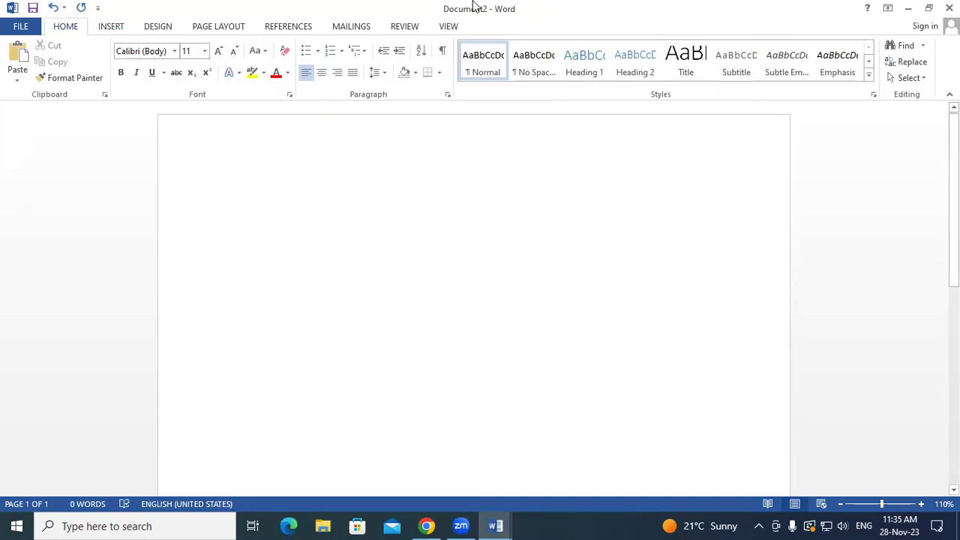
pyautogui.click(110, 26)
pyautogui.click(911, 45)
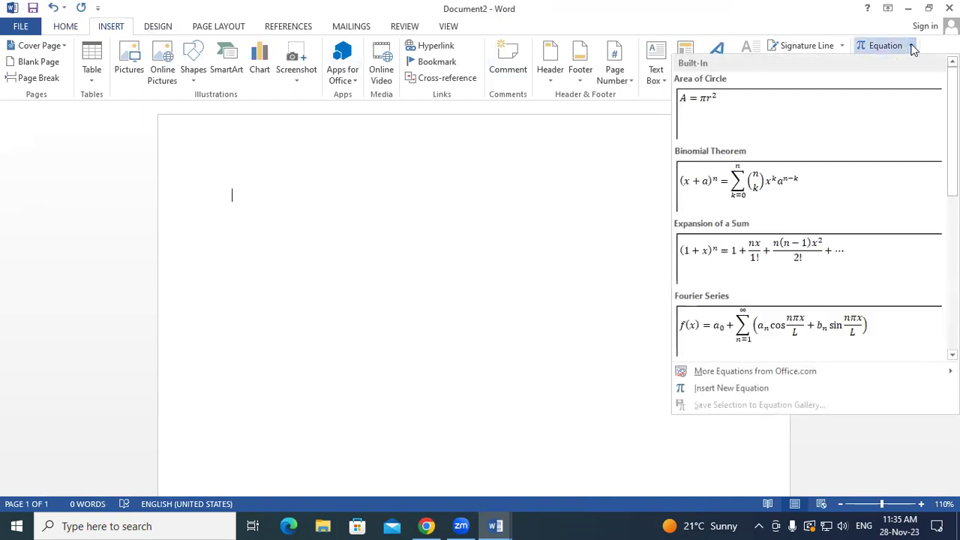
# - Insert the Expansion of a Sum equation and browse its fraction, script, radical and integral layouts
pyautogui.click(783, 261)
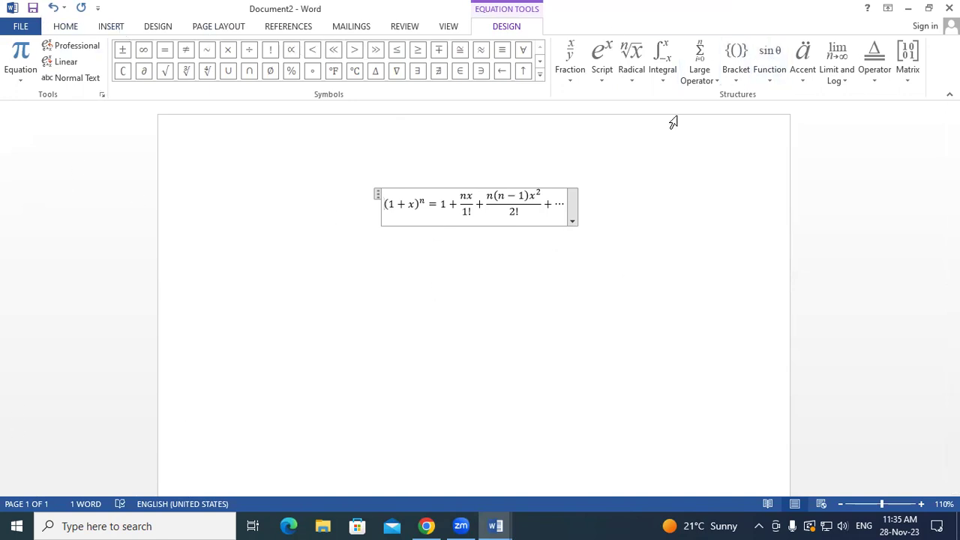
pyautogui.click(580, 75)
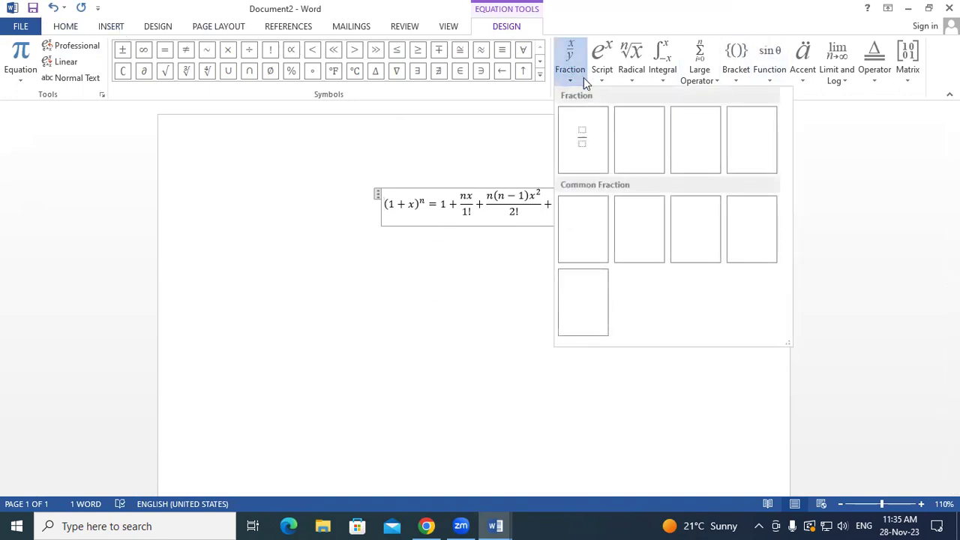
pyautogui.click(602, 74)
pyautogui.click(605, 80)
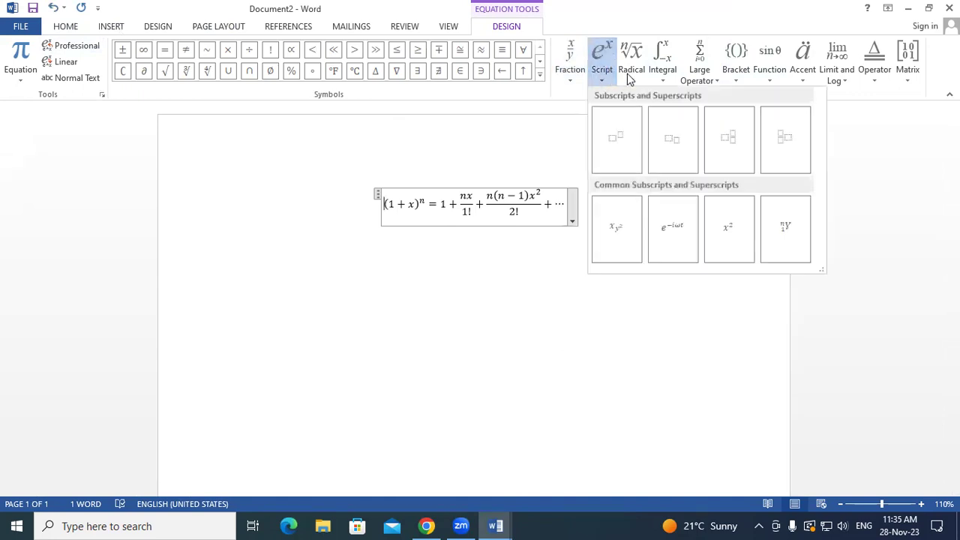
pyautogui.click(628, 74)
pyautogui.click(657, 74)
pyautogui.click(663, 74)
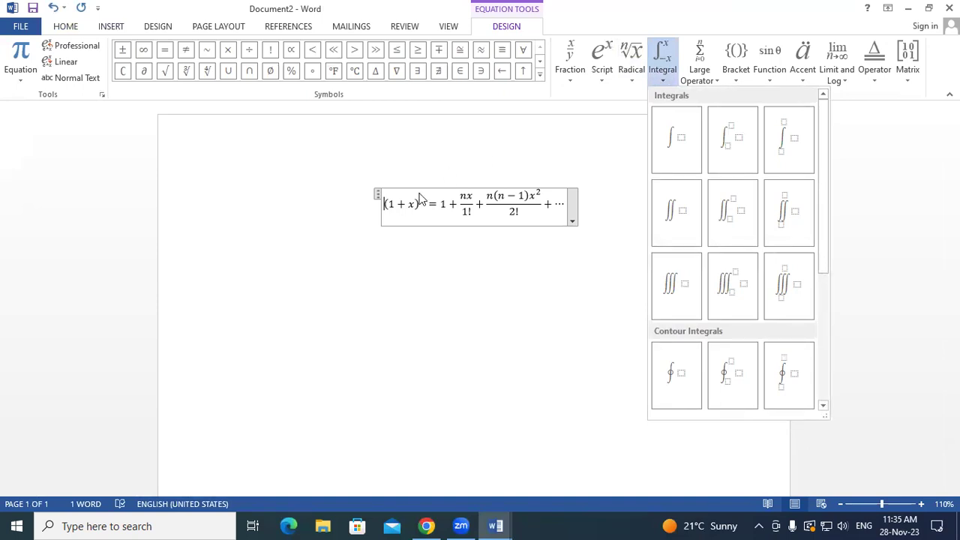
pyautogui.click(389, 291)
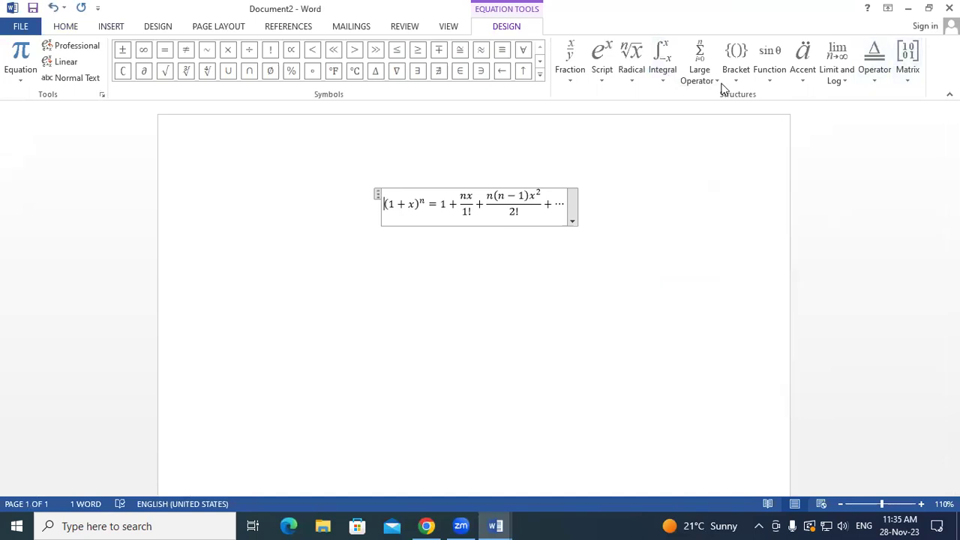
# - Browse the operator, accent and function layouts and the full Basic Math symbol set
pyautogui.click(878, 83)
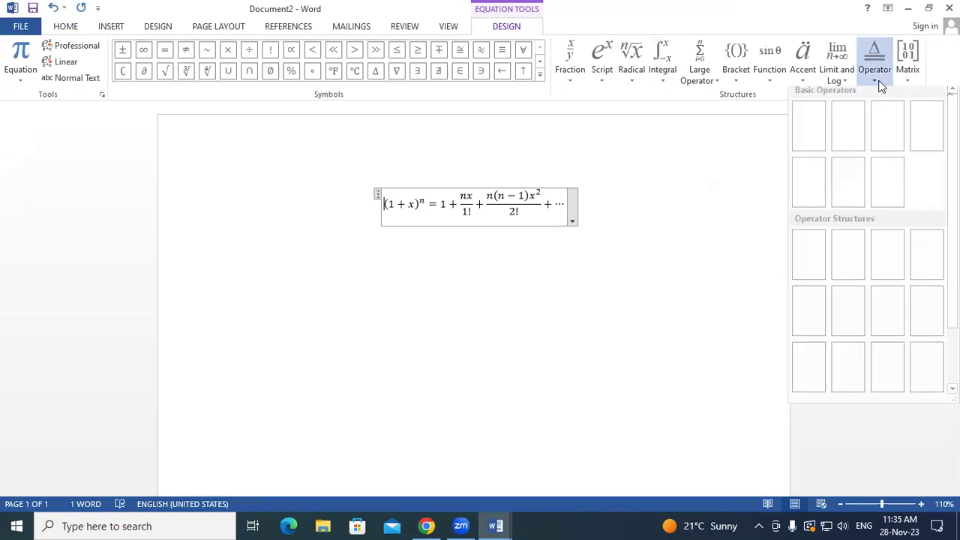
pyautogui.click(767, 144)
pyautogui.click(798, 78)
pyautogui.click(720, 164)
pyautogui.click(765, 72)
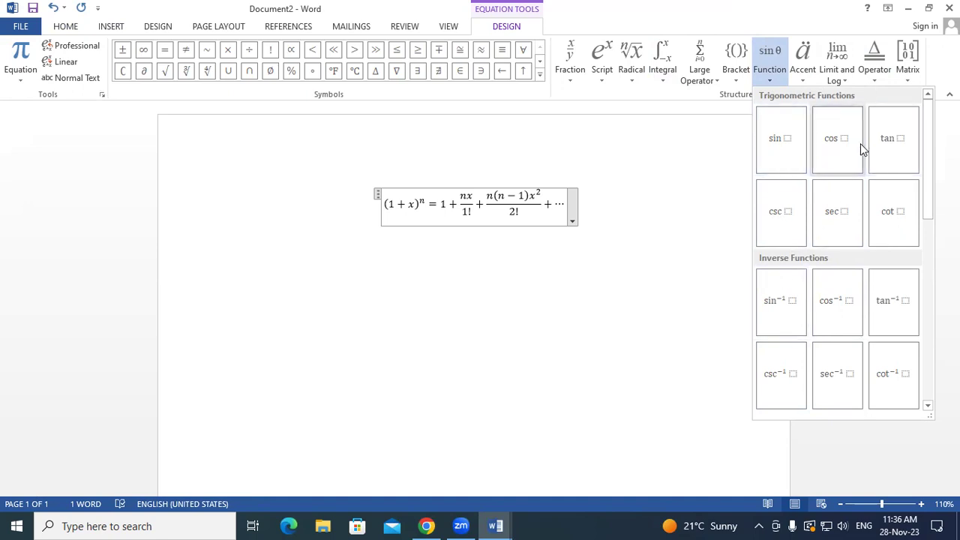
pyautogui.click(564, 313)
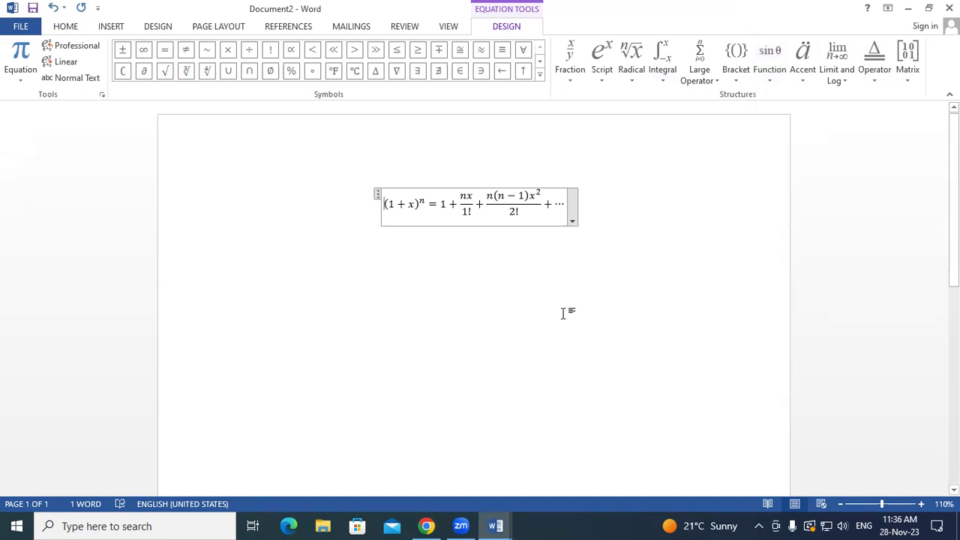
pyautogui.click(539, 78)
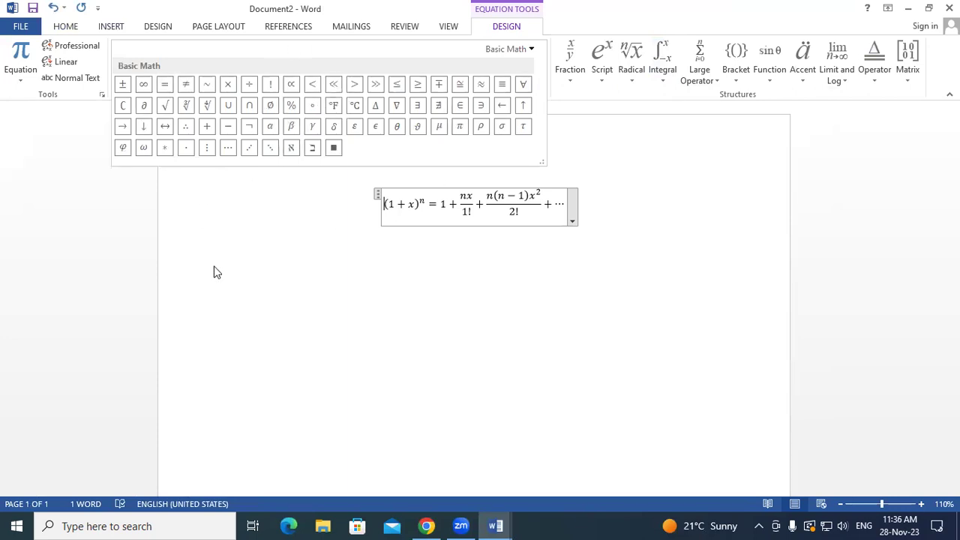
pyautogui.click(230, 188)
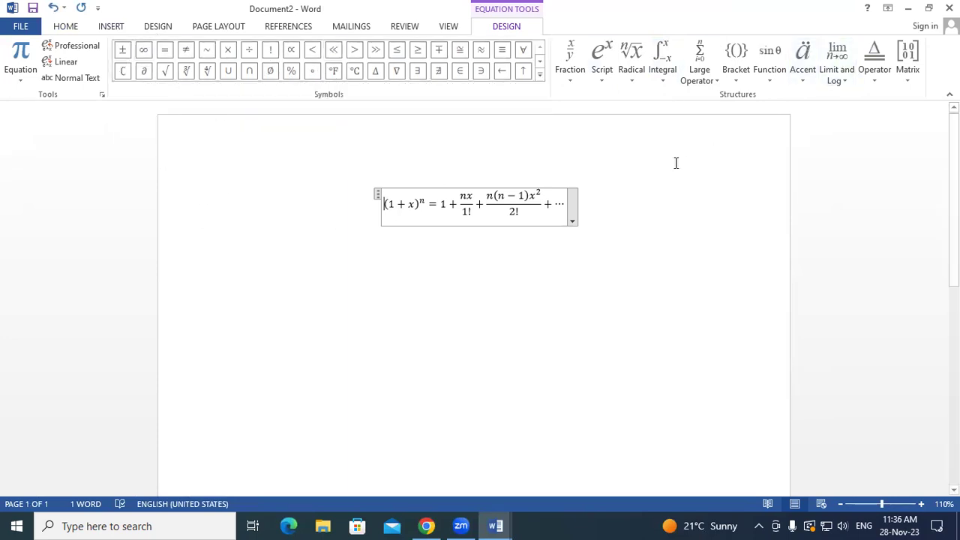
# - Add the Quadratic Formula to the equation, then select the whole equation and delete it
pyautogui.click(27, 77)
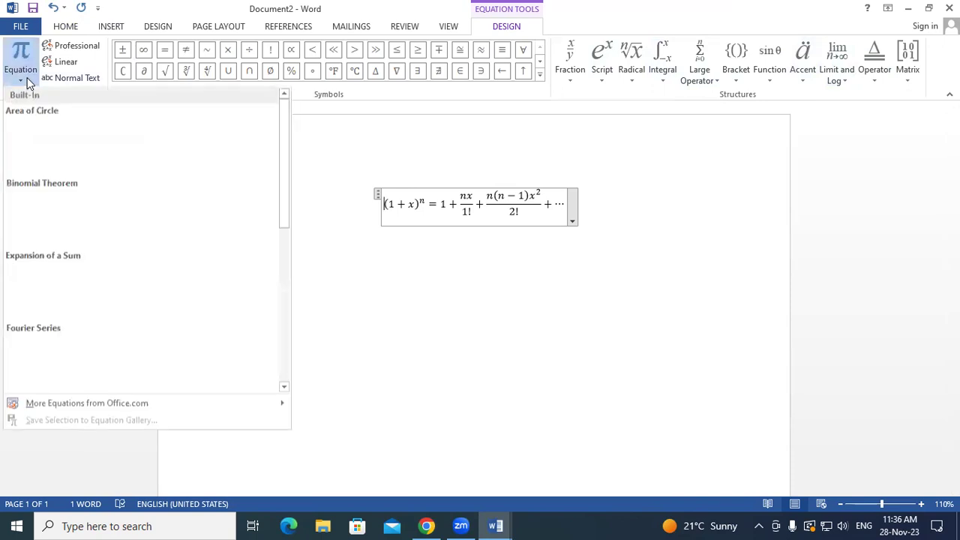
pyautogui.moveTo(285, 208); pyautogui.dragTo(300, 460)
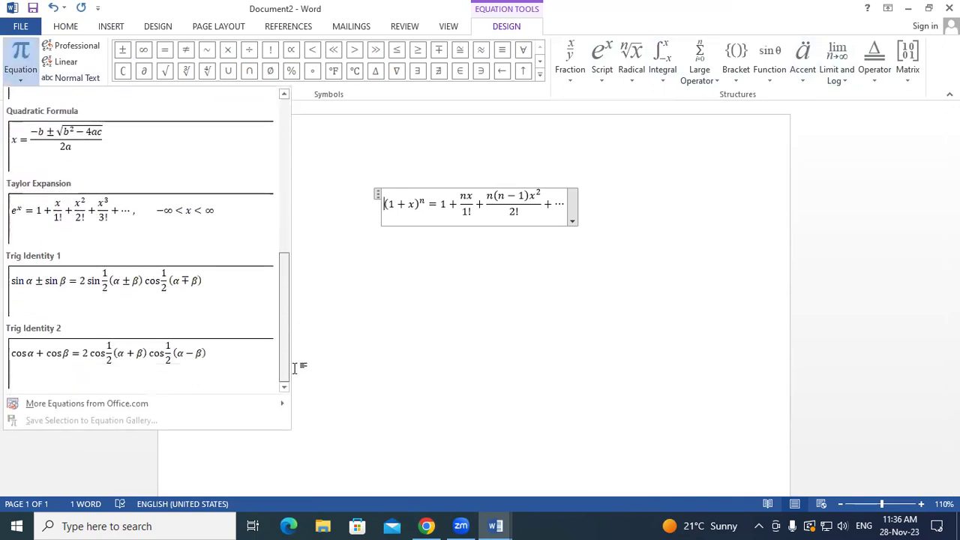
pyautogui.click(103, 153)
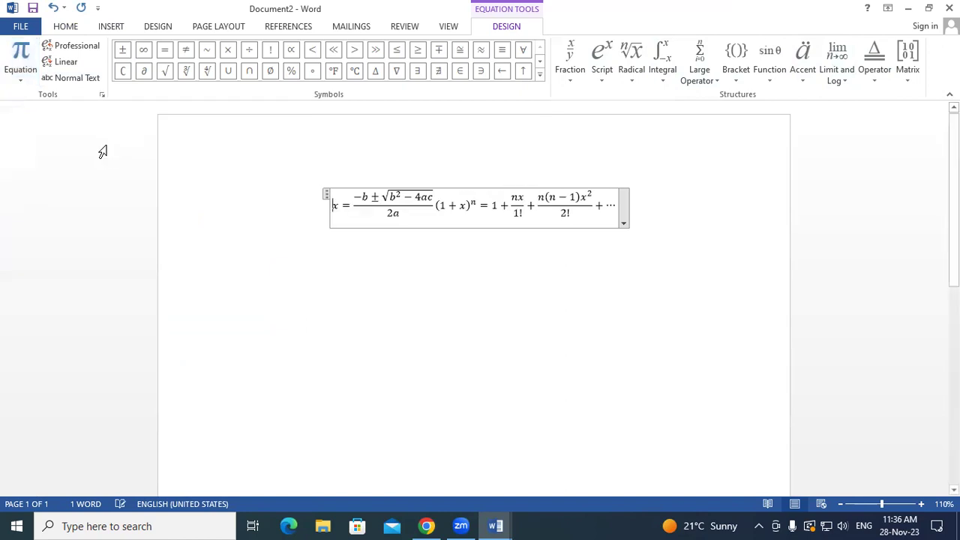
pyautogui.click(508, 327)
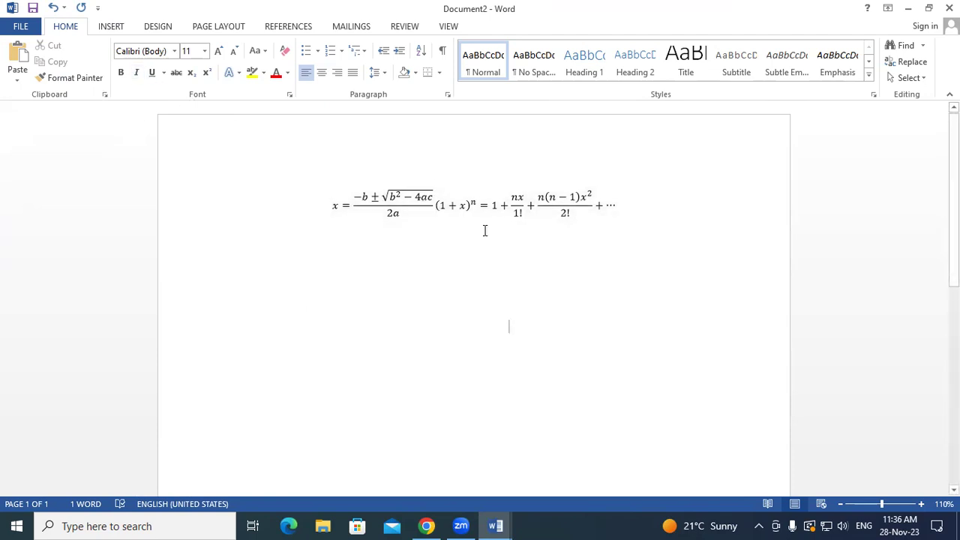
pyautogui.moveTo(379, 197); pyautogui.dragTo(759, 266)
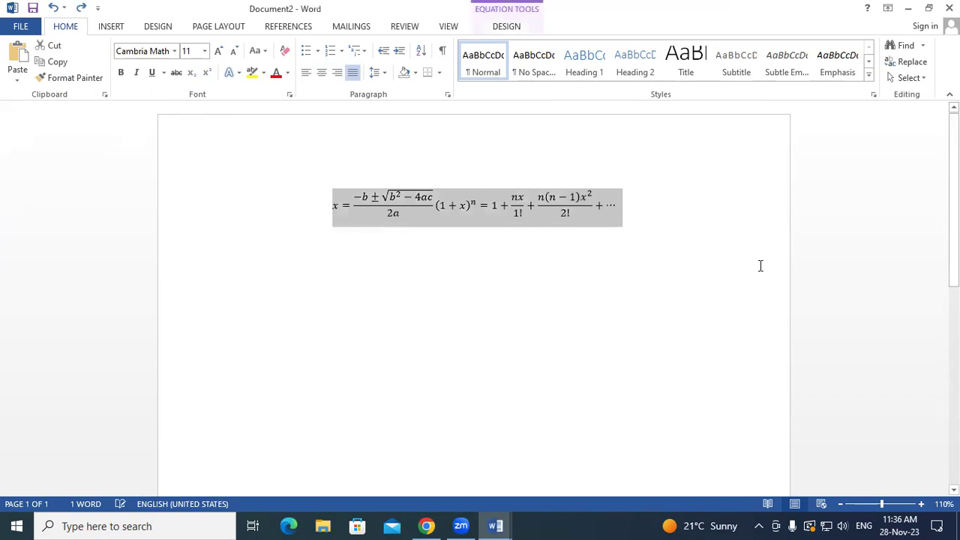
pyautogui.press('Delete')
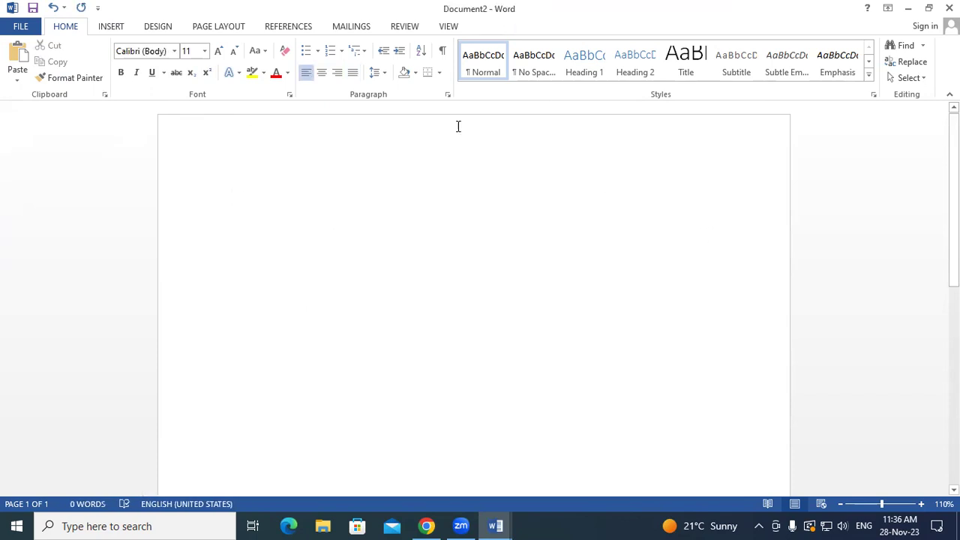
pyautogui.click(111, 27)
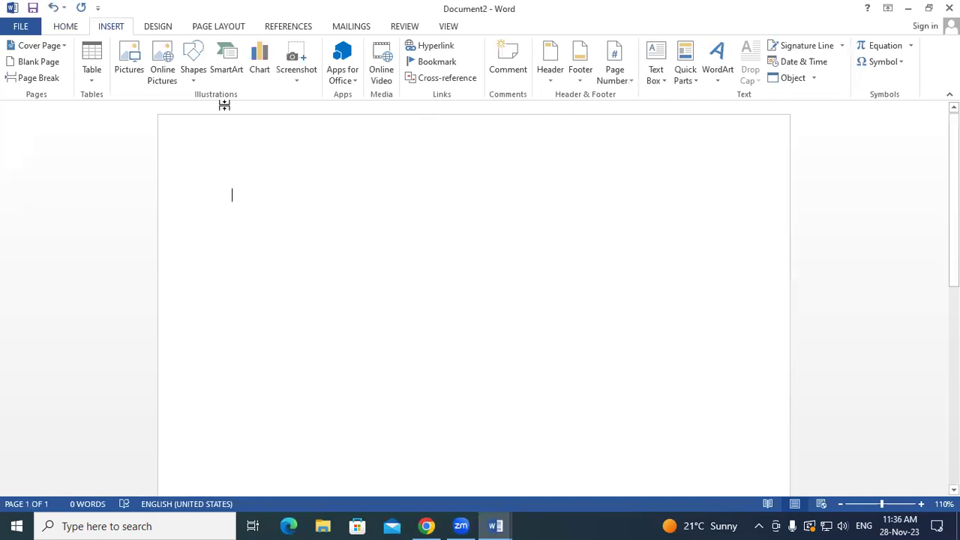
pyautogui.click(911, 46)
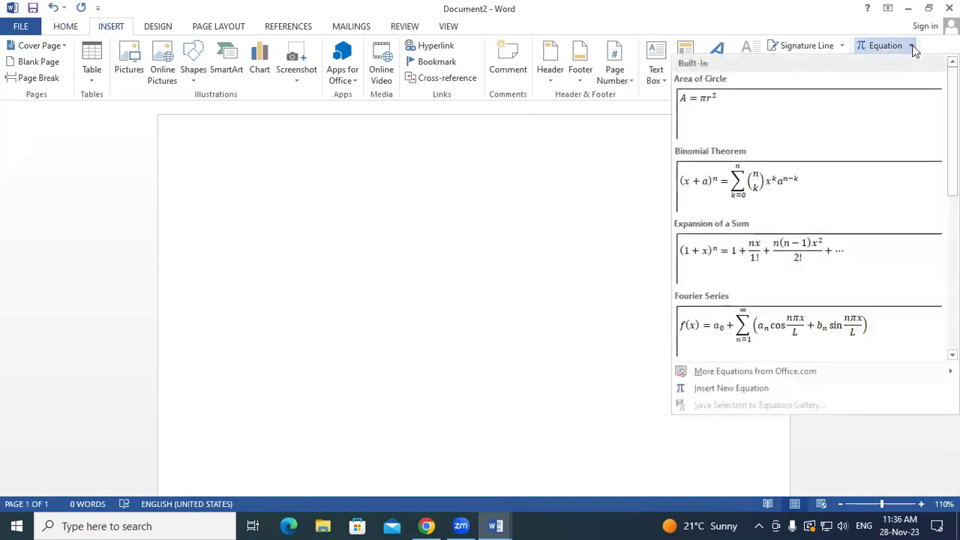
pyautogui.click(821, 270)
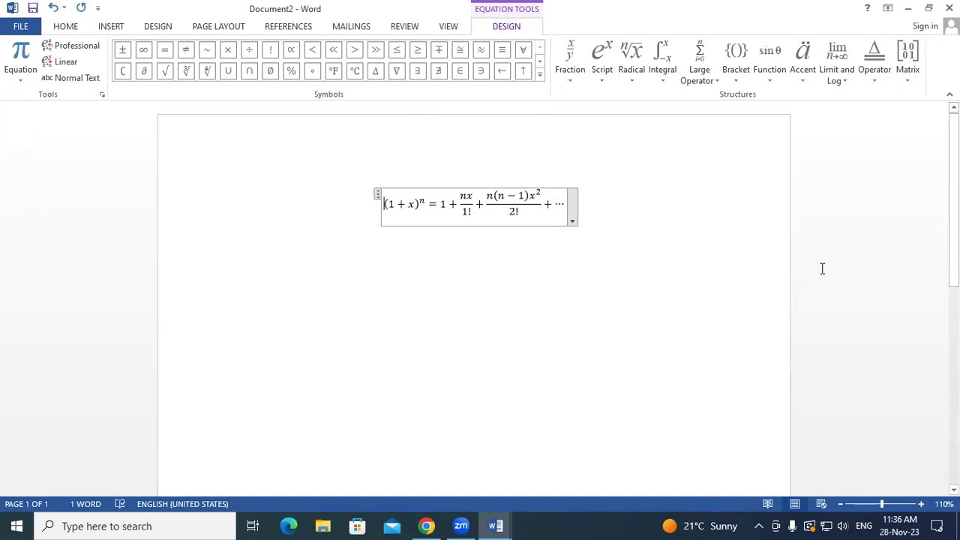
pyautogui.keyDown('shift'); pyautogui.click(413, 203); pyautogui.keyUp('shift')
pyautogui.doubleClick(467, 196)
pyautogui.press('BackSpace')
pyautogui.write('23')
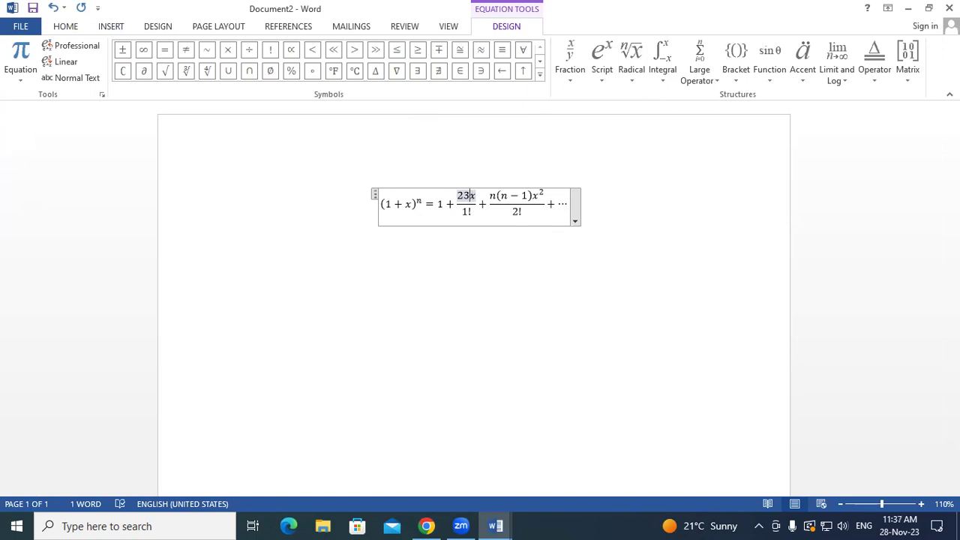
pyautogui.moveTo(351, 171)
pyautogui.mouseDown()
pyautogui.moveTo(465, 247)
pyautogui.moveTo(638, 275)
pyautogui.mouseUp()
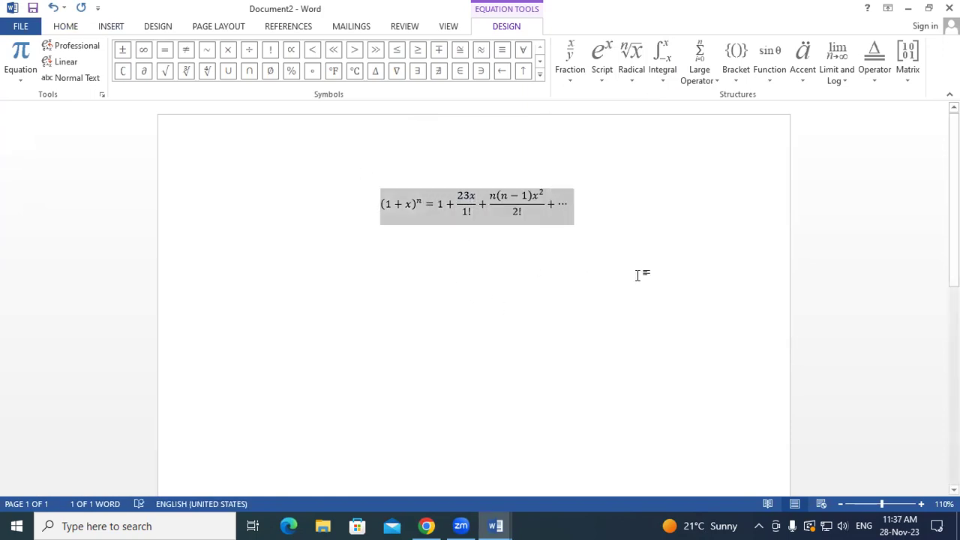
pyautogui.press('Delete')
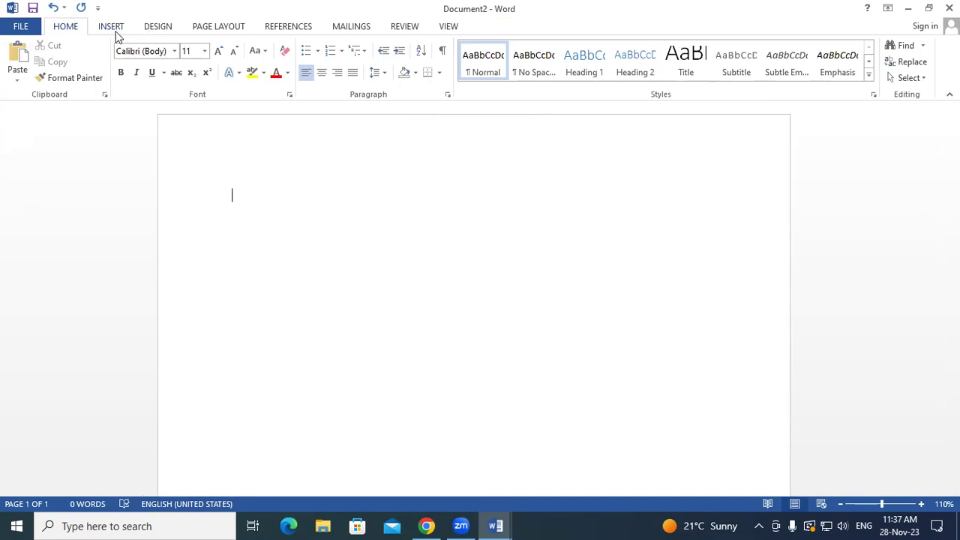
# - View the quick symbol list on the Insert tab and dismiss it
pyautogui.click(111, 27)
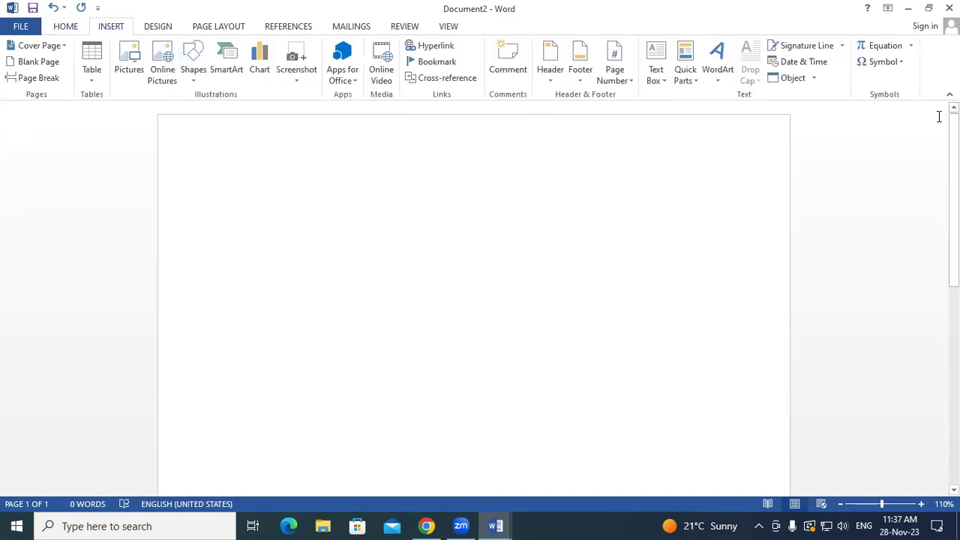
pyautogui.click(893, 67)
pyautogui.click(473, 235)
# - Browse symbols for a new bullet via Define New Bullet, then cancel without changes
pyautogui.click(84, 32)
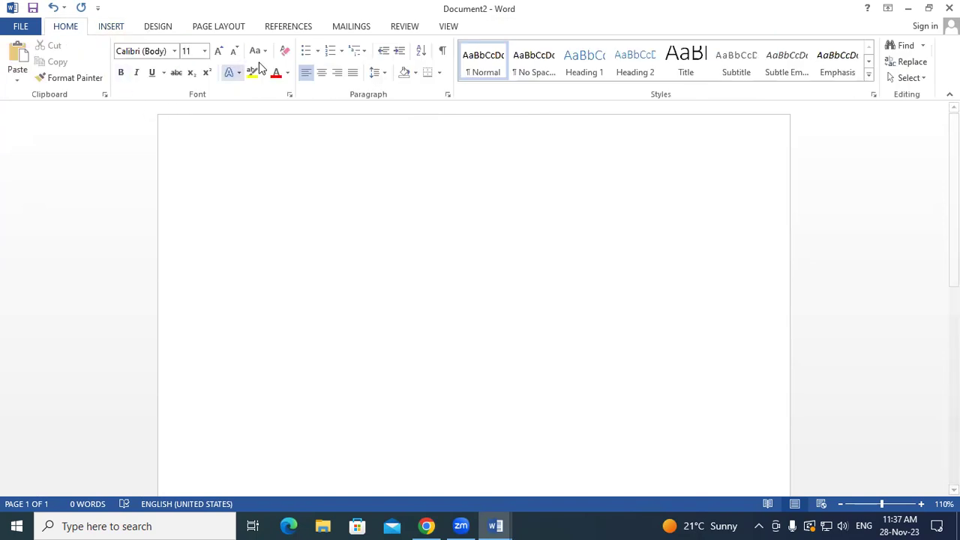
pyautogui.click(320, 54)
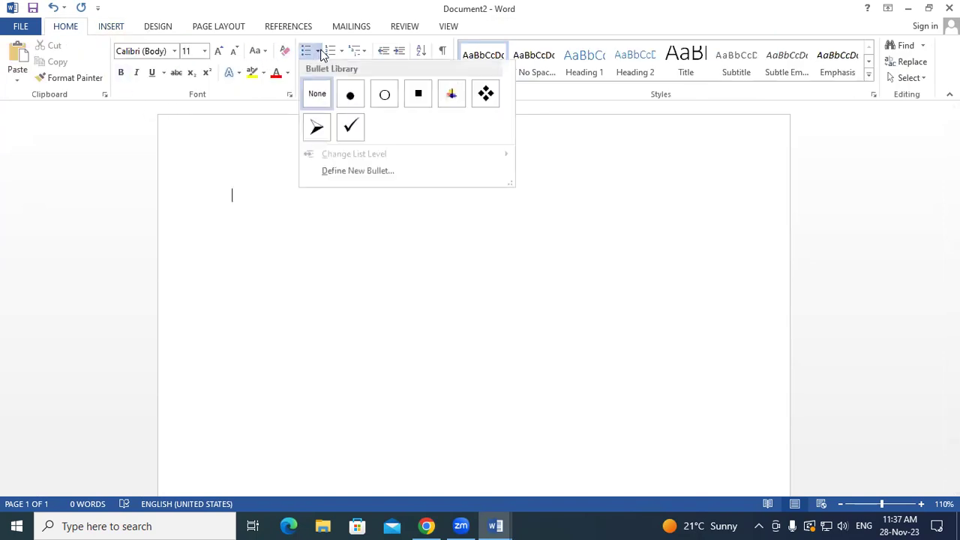
pyautogui.click(334, 171)
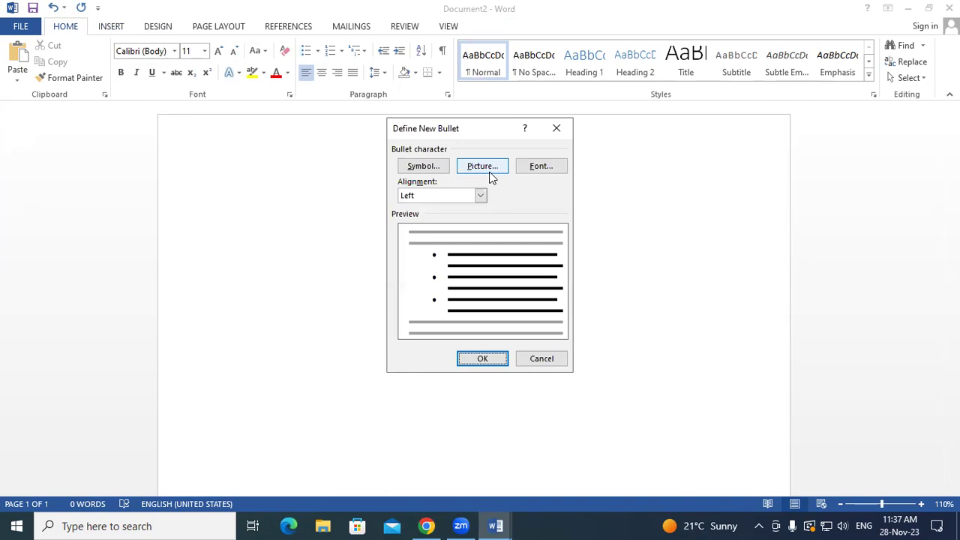
pyautogui.click(420, 165)
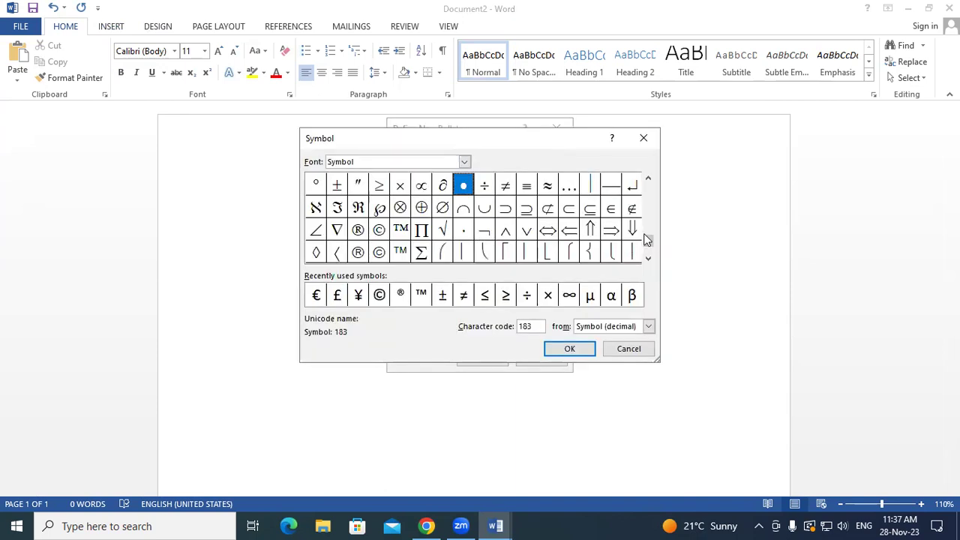
pyautogui.moveTo(648, 238); pyautogui.dragTo(648, 201)
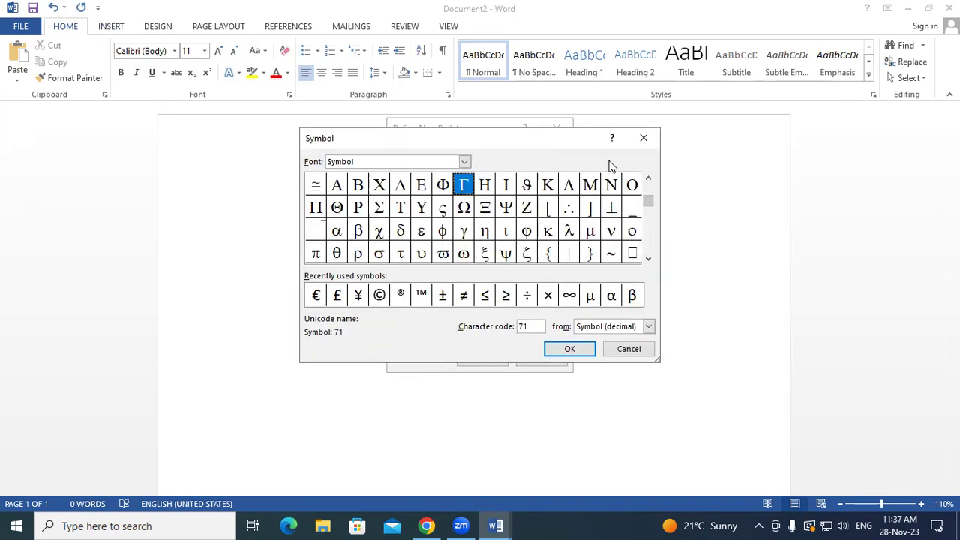
pyautogui.click(643, 138)
pyautogui.click(556, 128)
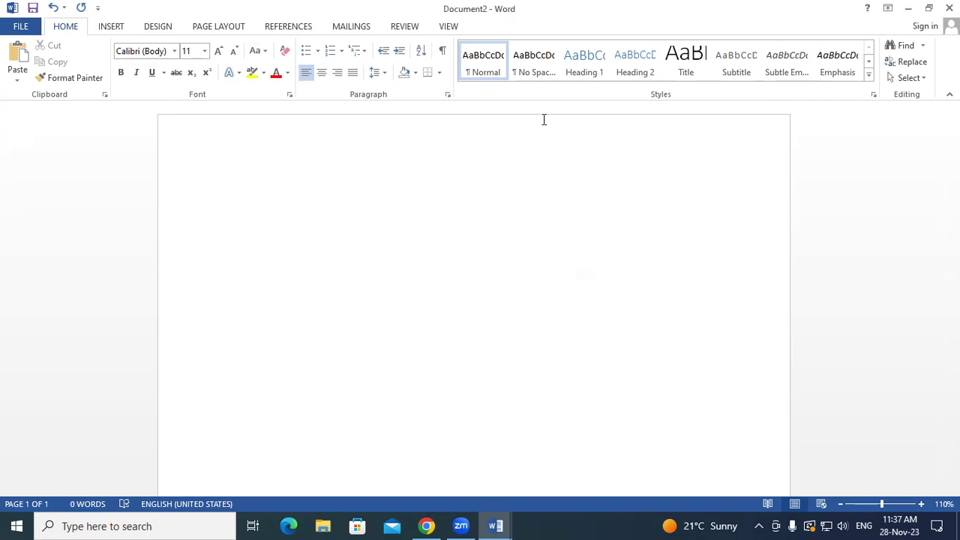
# - Open the More Symbols chooser and close it without inserting anything
pyautogui.click(110, 26)
pyautogui.click(903, 63)
pyautogui.click(904, 165)
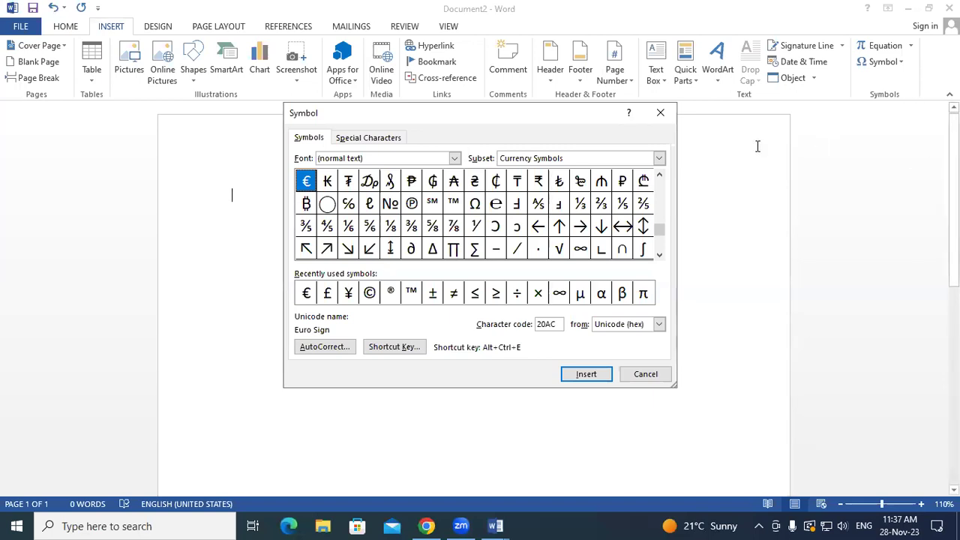
pyautogui.click(660, 113)
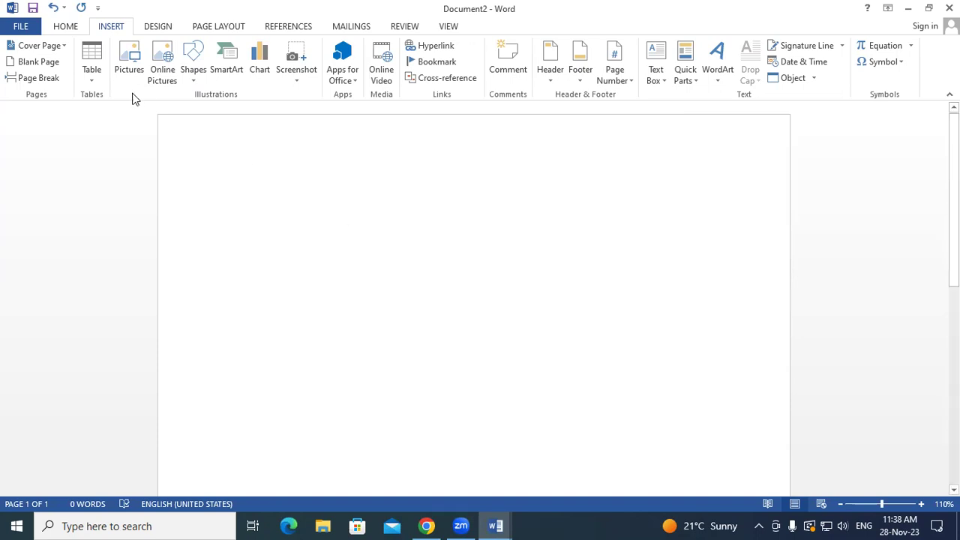
# - Choose Kruti Dev 240 from the Home tab's font list
pyautogui.click(76, 30)
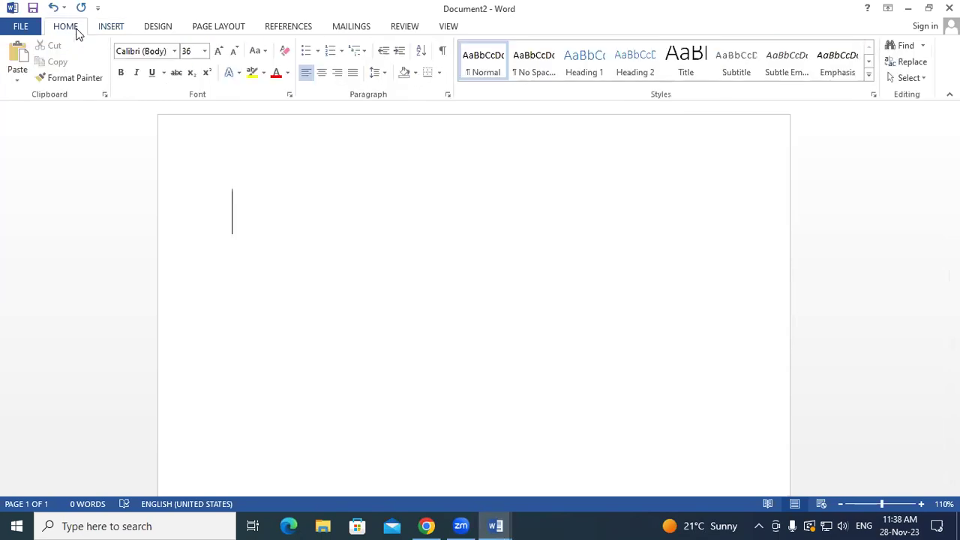
pyautogui.click(174, 50)
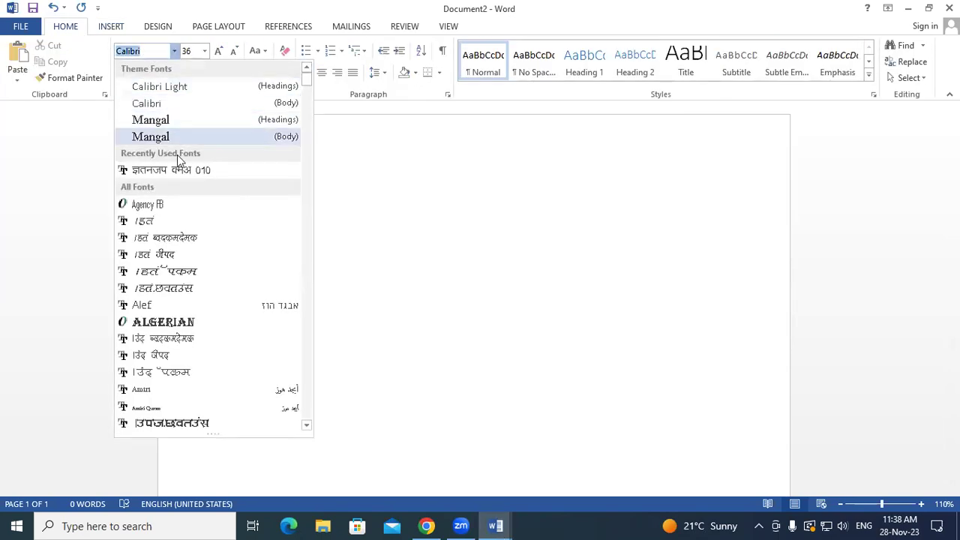
pyautogui.moveTo(307, 84); pyautogui.dragTo(315, 213)
pyautogui.click(321, 214)
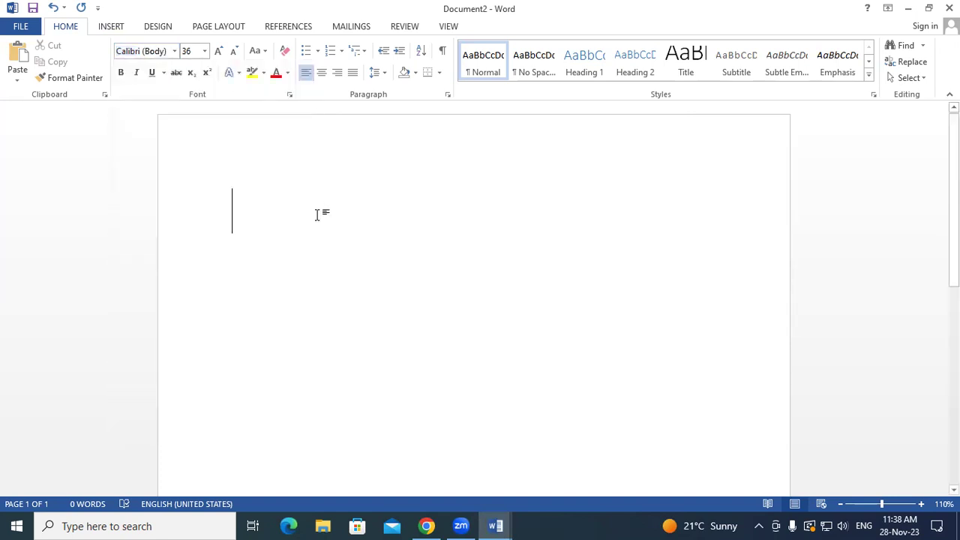
pyautogui.click(174, 51)
pyautogui.moveTo(306, 82); pyautogui.dragTo(322, 248)
pyautogui.click(217, 338)
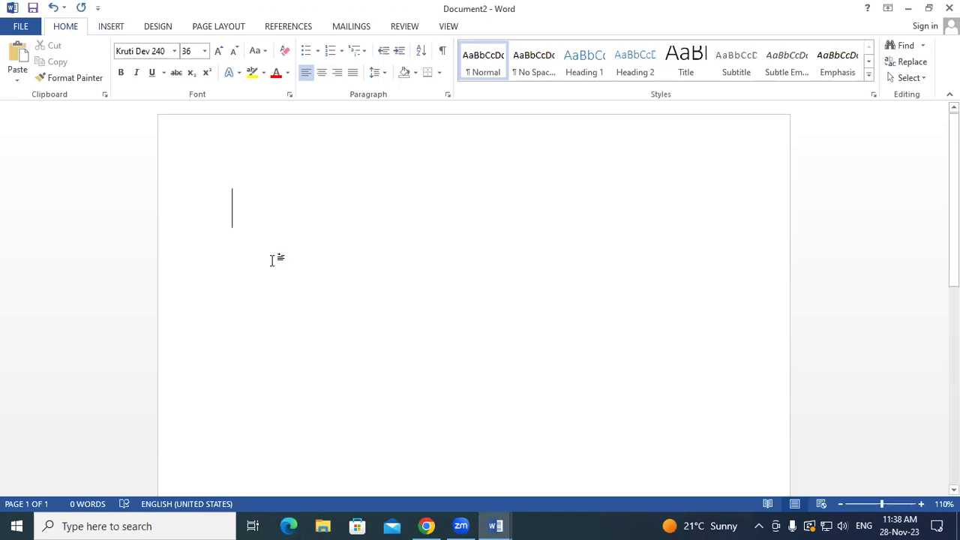
pyautogui.click(114, 28)
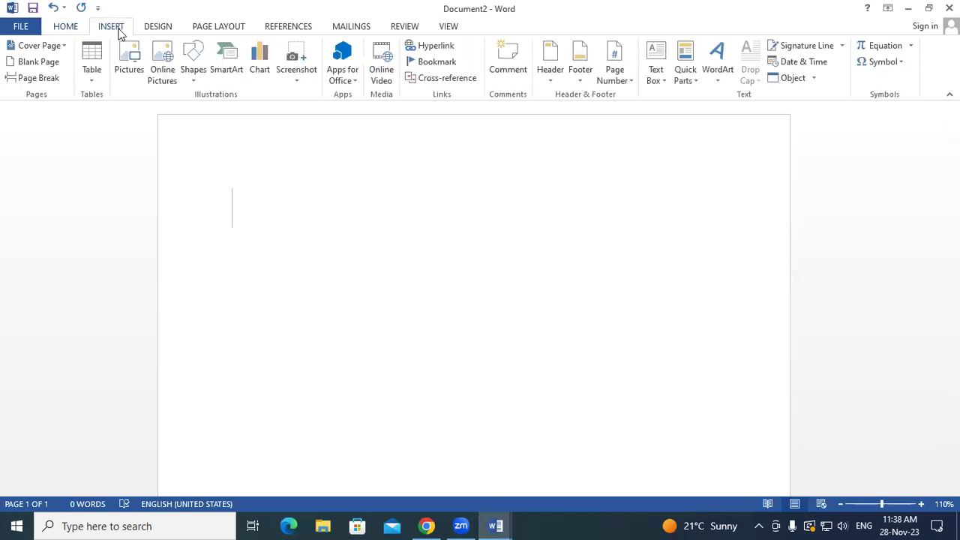
# - Insert the Devanagari characters प, ड and र from the More Symbols chart
pyautogui.click(898, 66)
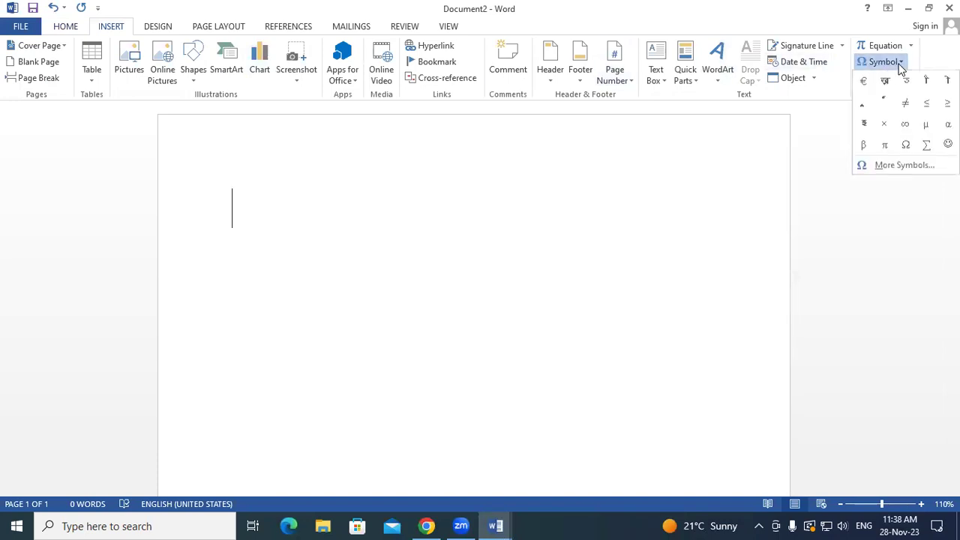
pyautogui.click(900, 166)
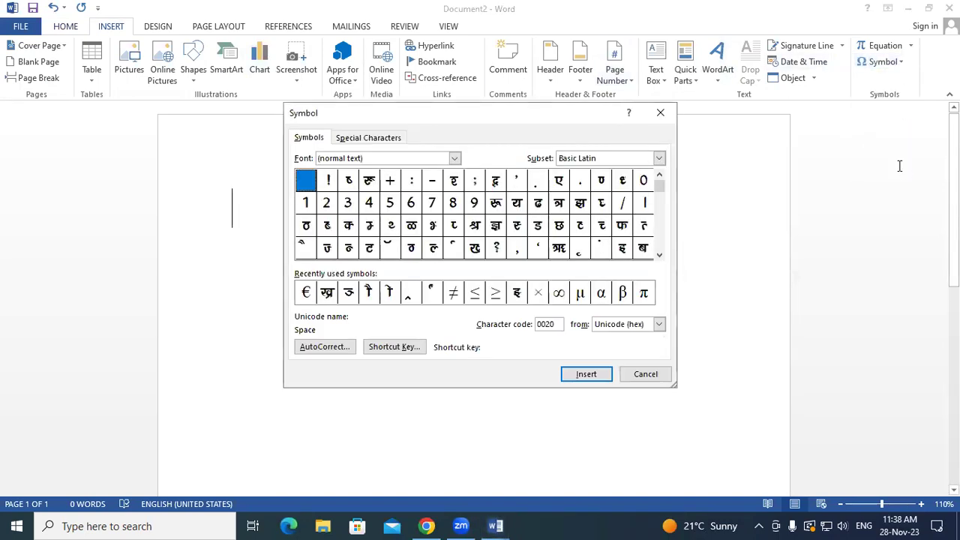
pyautogui.click(660, 256)
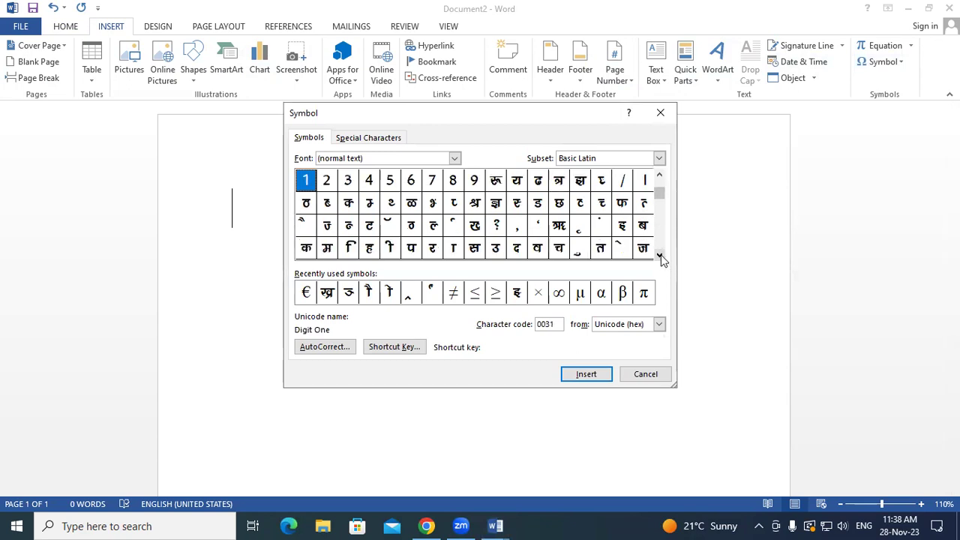
pyautogui.click(411, 249)
pyautogui.click(586, 375)
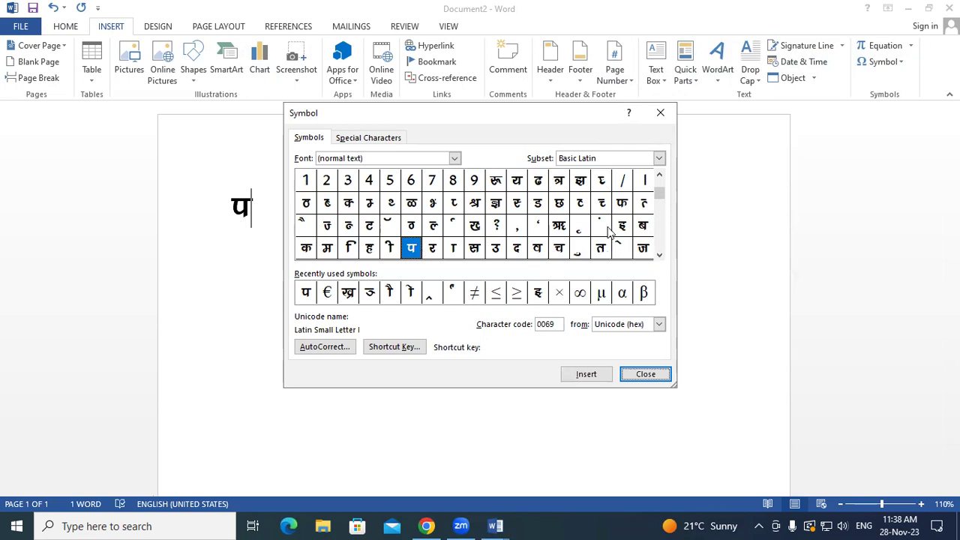
pyautogui.click(536, 205)
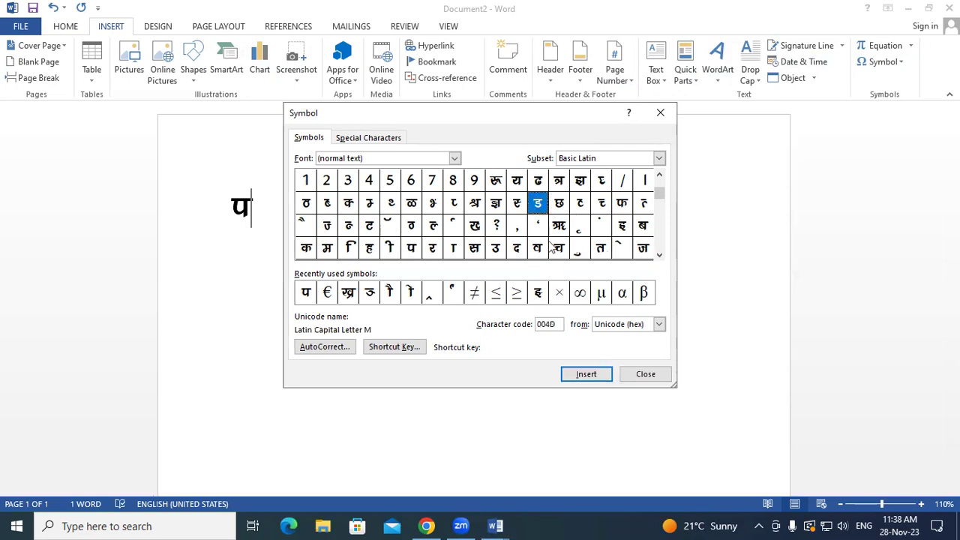
pyautogui.click(586, 375)
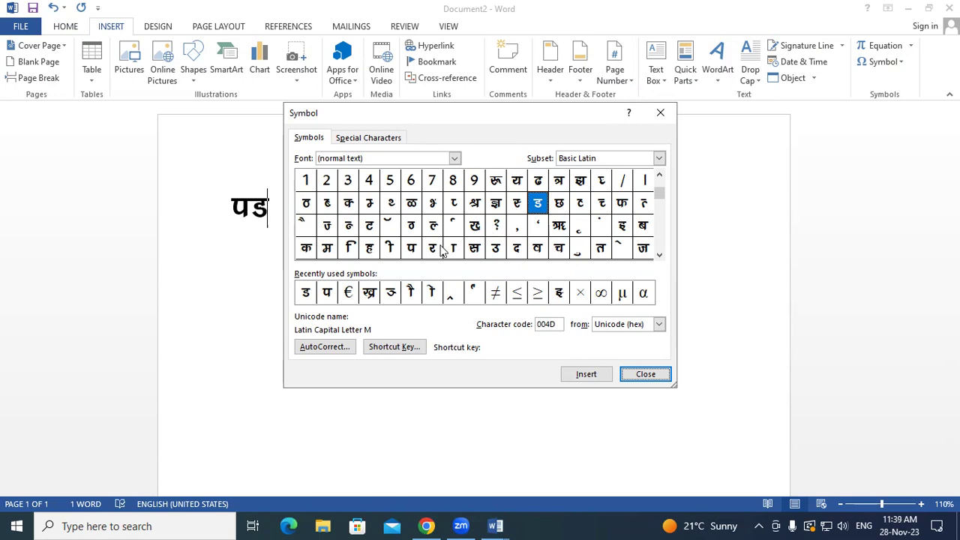
pyautogui.click(440, 250)
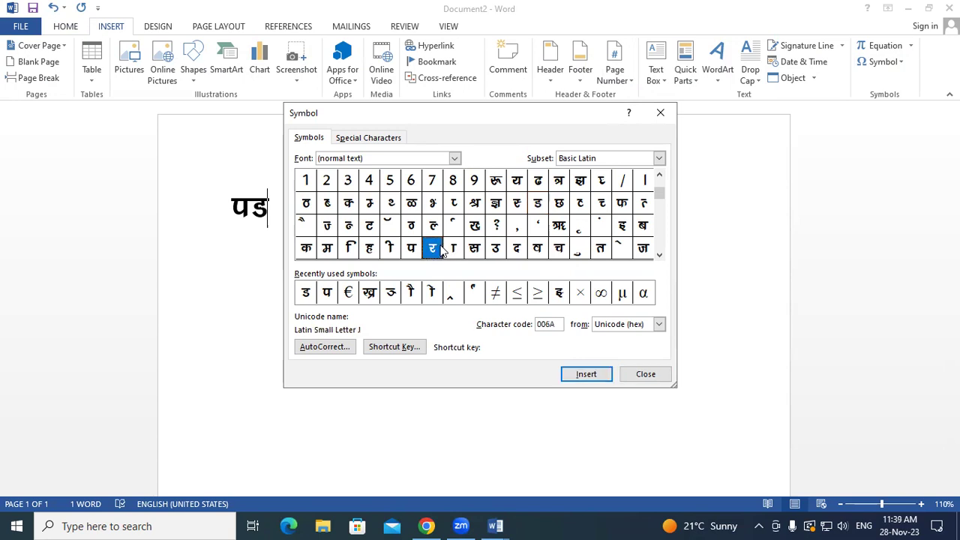
pyautogui.click(586, 374)
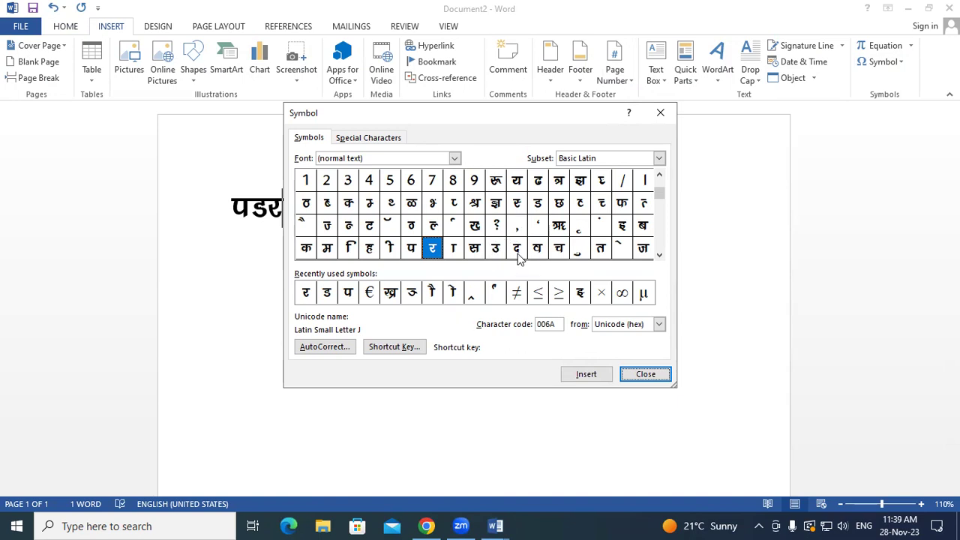
# - Insert ौ, न and ा to finish पडरौना, then close the chart
pyautogui.click(659, 255)
pyautogui.click(660, 255)
pyautogui.click(659, 255)
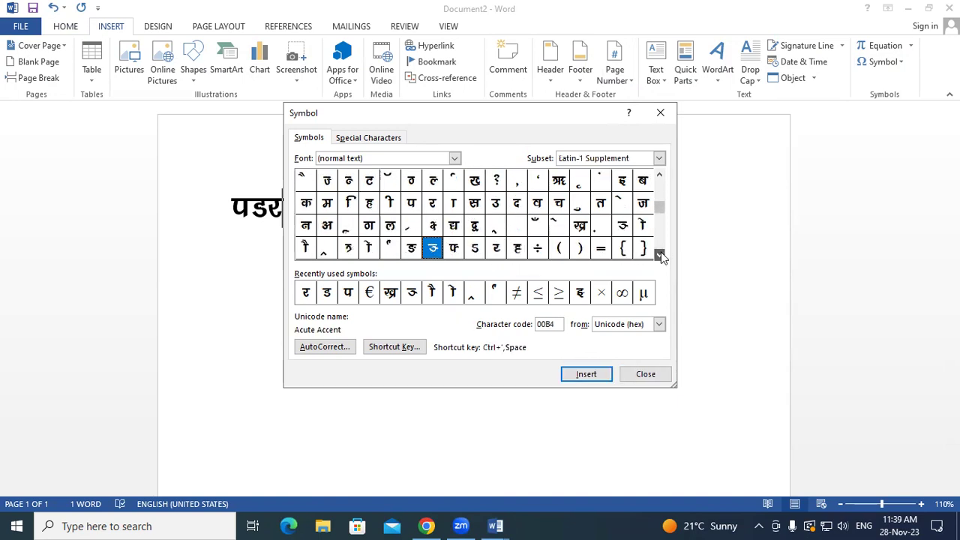
pyautogui.click(310, 250)
pyautogui.click(578, 377)
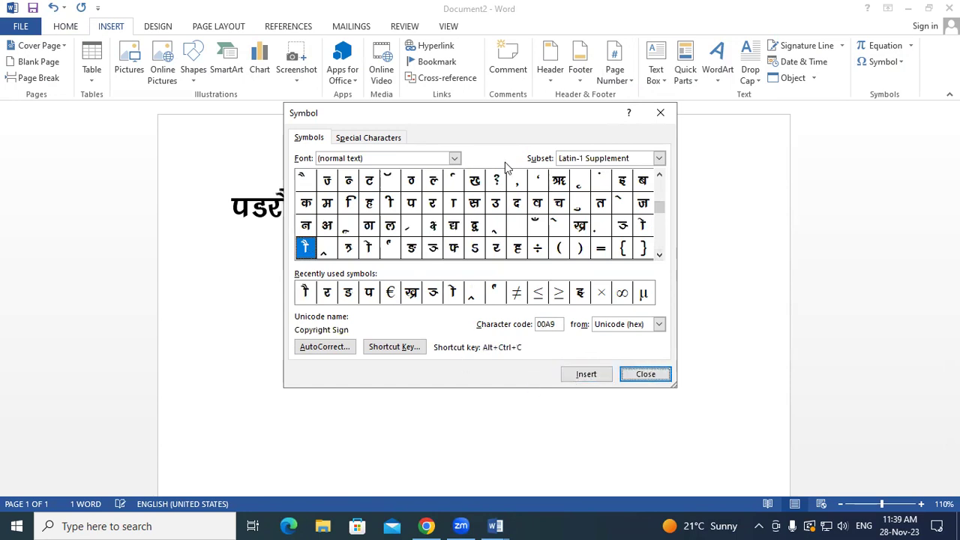
pyautogui.moveTo(505, 125); pyautogui.dragTo(609, 143)
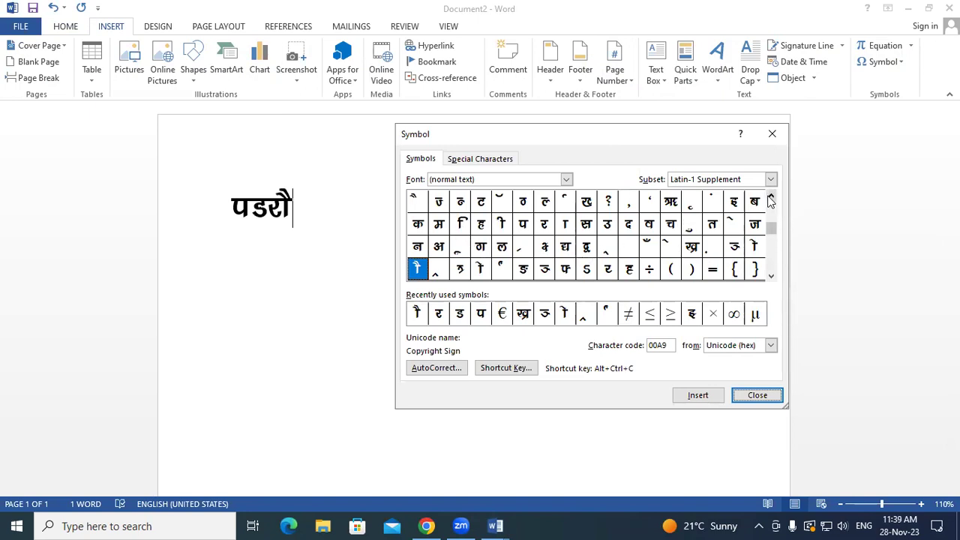
pyautogui.click(419, 248)
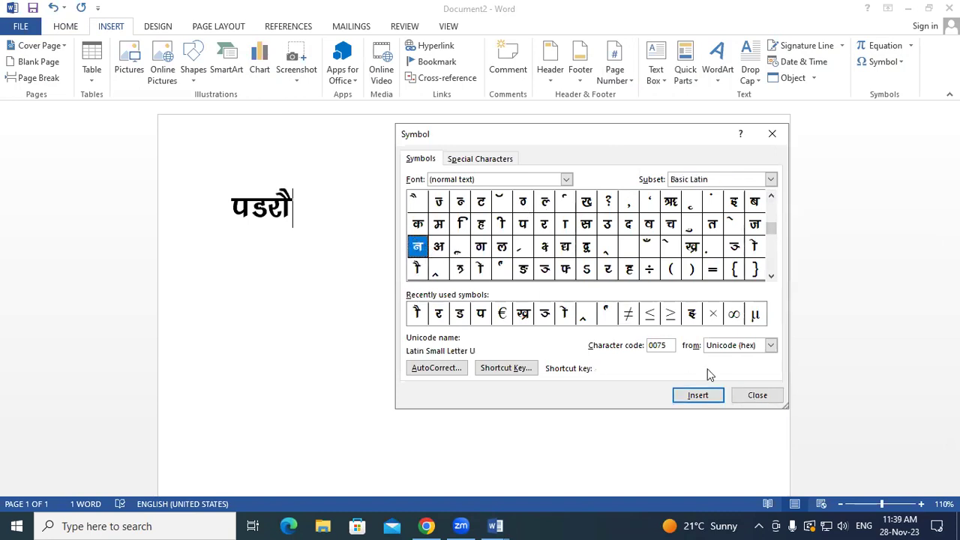
pyautogui.click(706, 396)
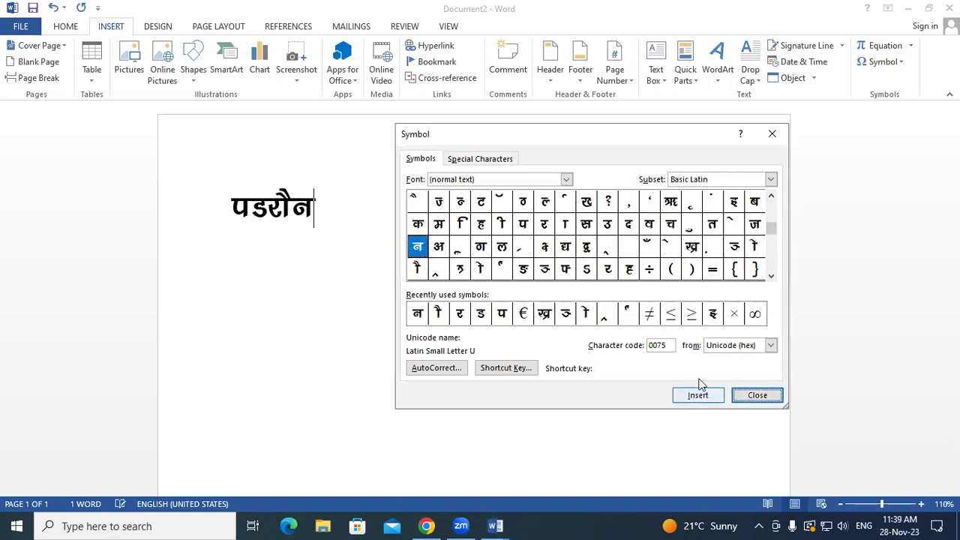
pyautogui.click(566, 224)
pyautogui.click(704, 397)
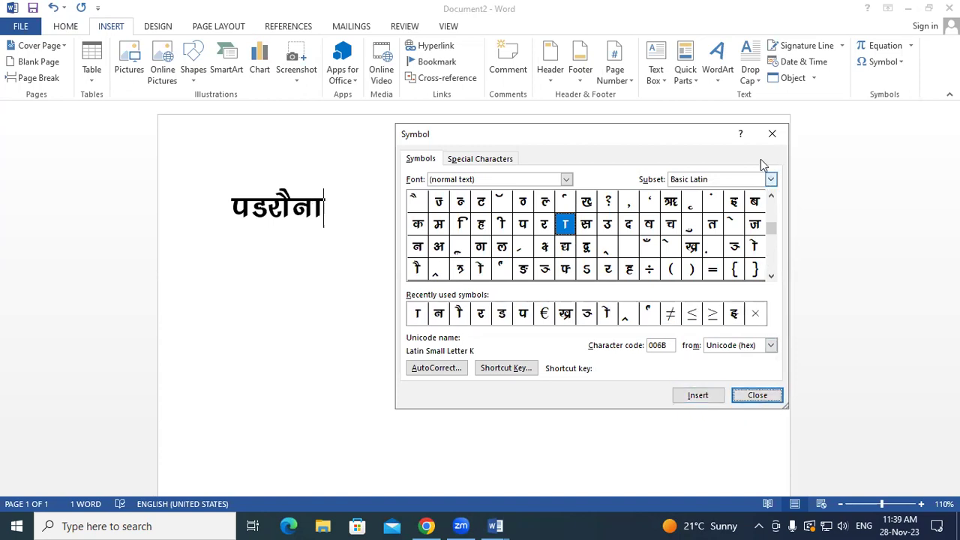
pyautogui.click(772, 135)
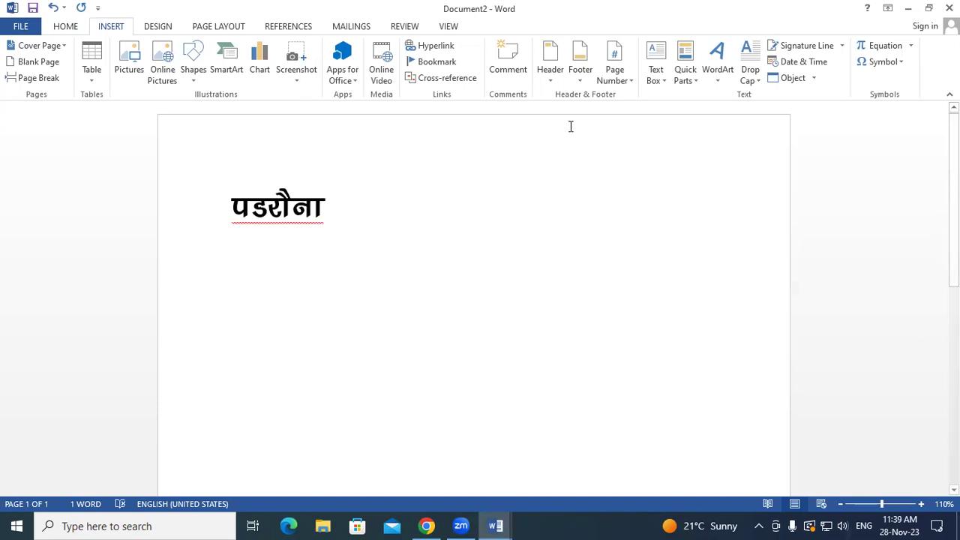
# - Start the next word by inserting क and the ु vowel sign from the symbol chart
pyautogui.click(869, 65)
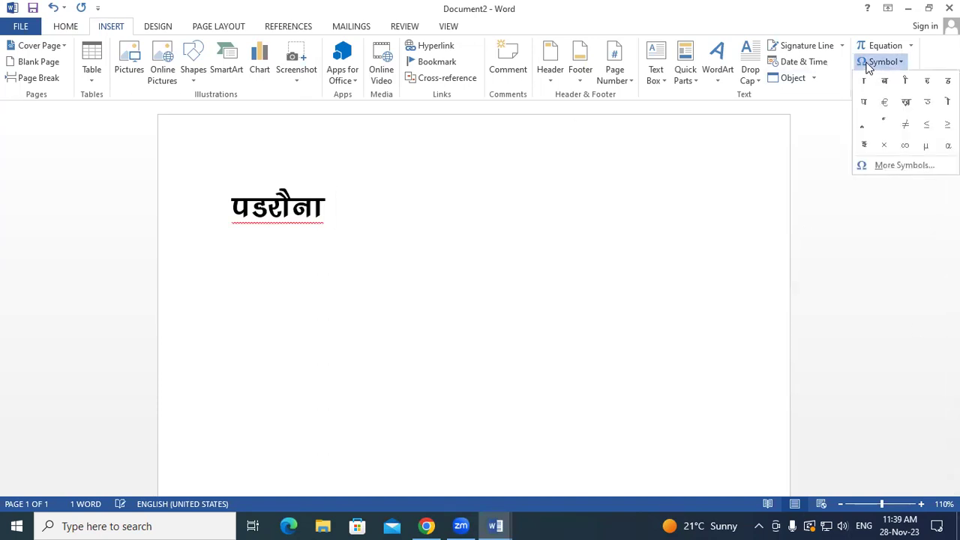
pyautogui.click(881, 167)
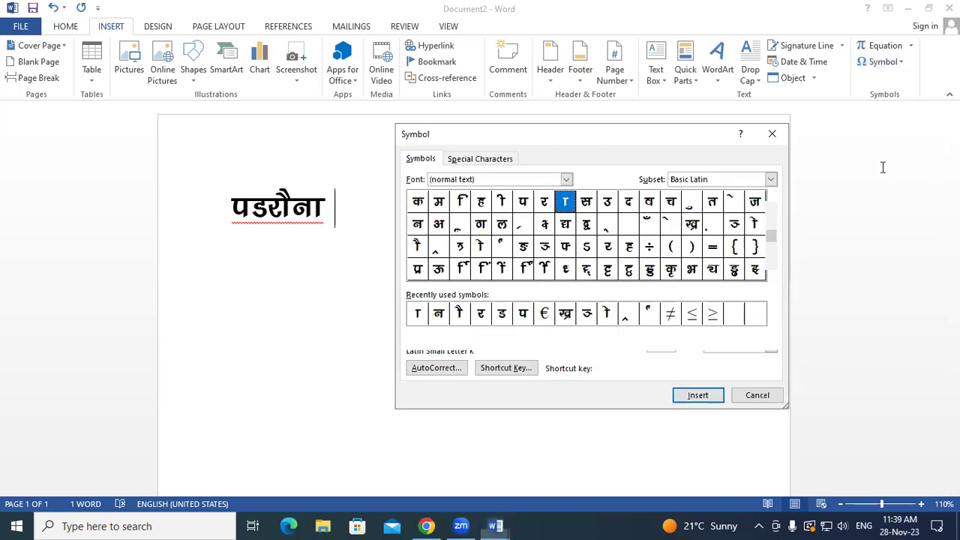
pyautogui.click(421, 203)
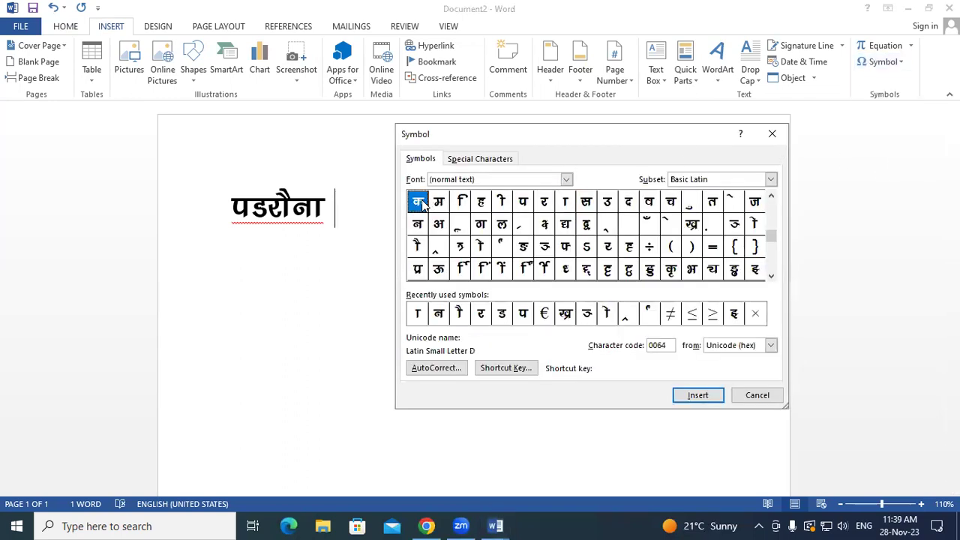
pyautogui.click(690, 396)
pyautogui.click(771, 276)
pyautogui.click(772, 276)
pyautogui.click(772, 276)
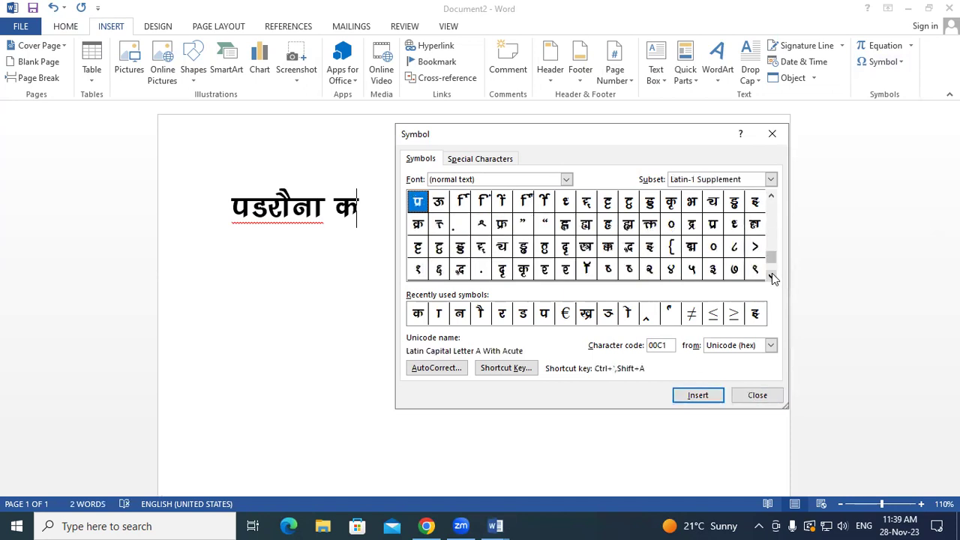
pyautogui.click(771, 276)
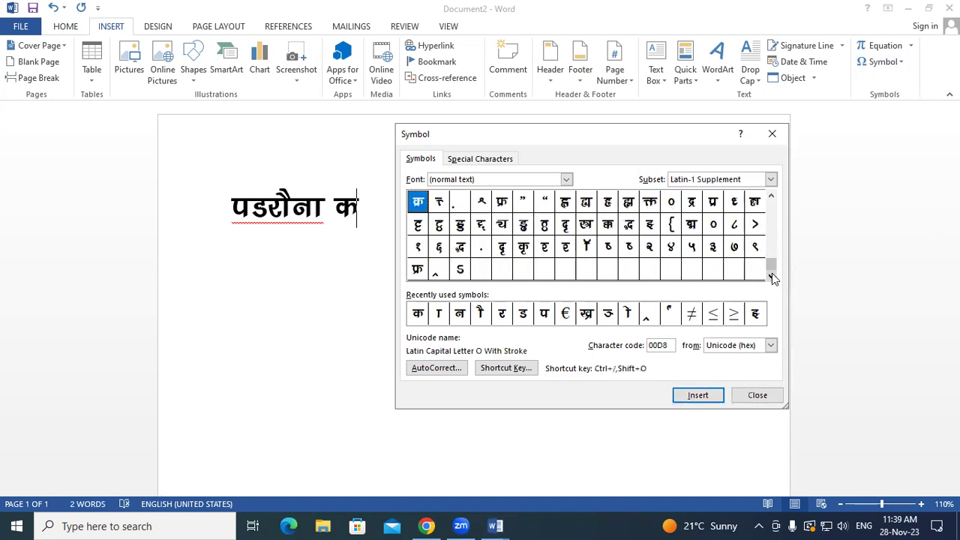
pyautogui.click(771, 197)
pyautogui.click(771, 198)
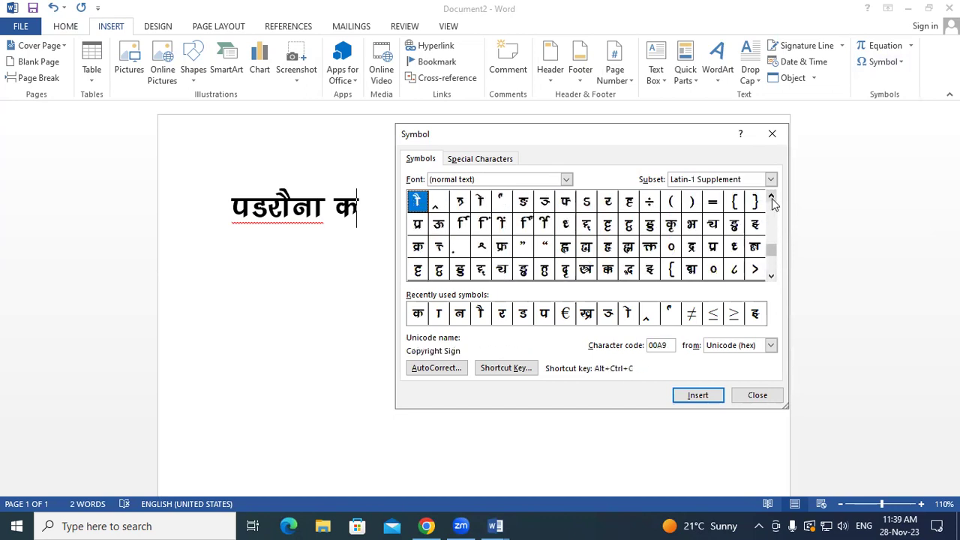
pyautogui.click(771, 271)
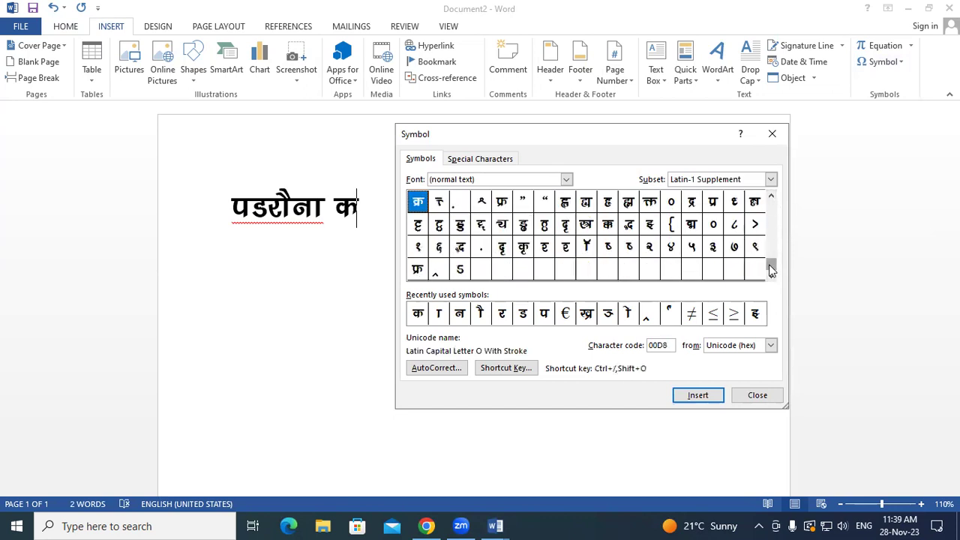
pyautogui.click(772, 198)
pyautogui.click(772, 197)
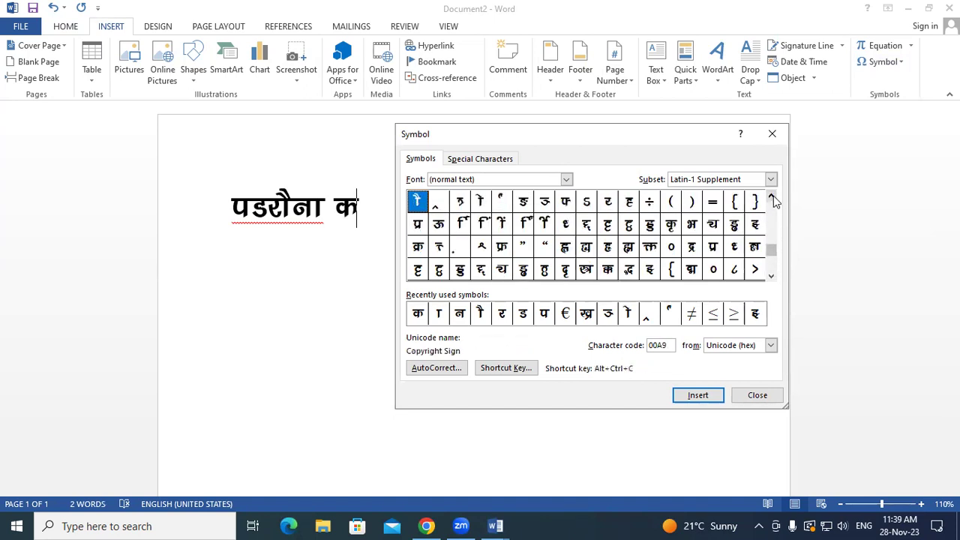
pyautogui.click(771, 198)
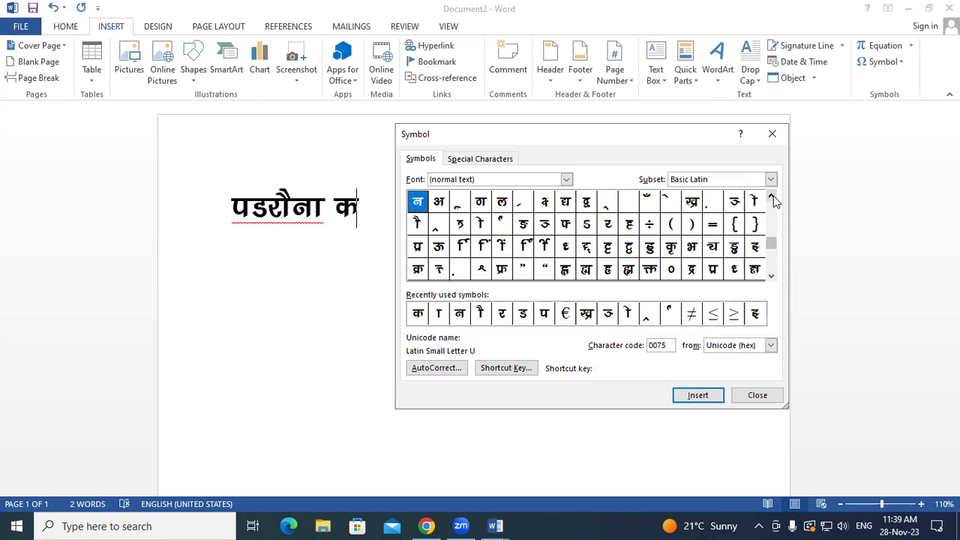
pyautogui.click(771, 197)
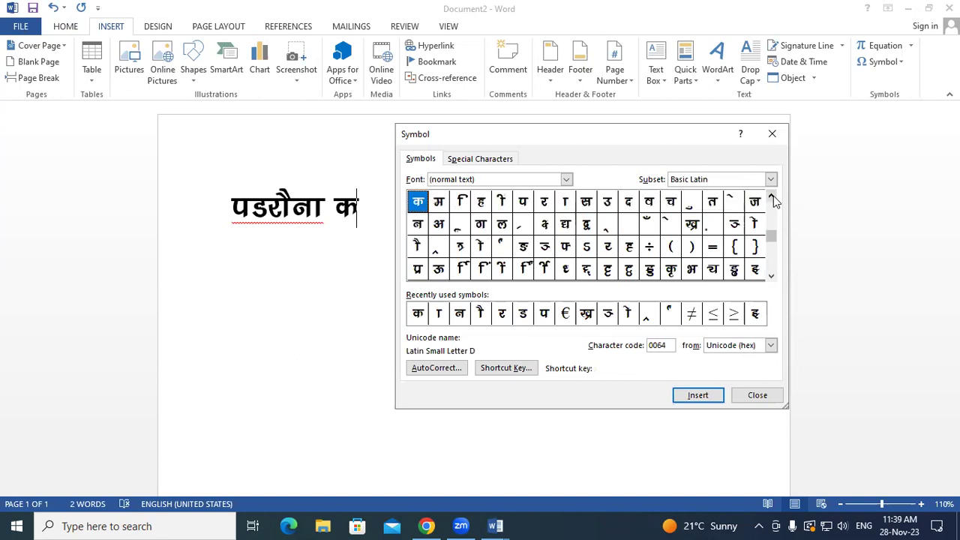
pyautogui.click(694, 205)
pyautogui.click(699, 396)
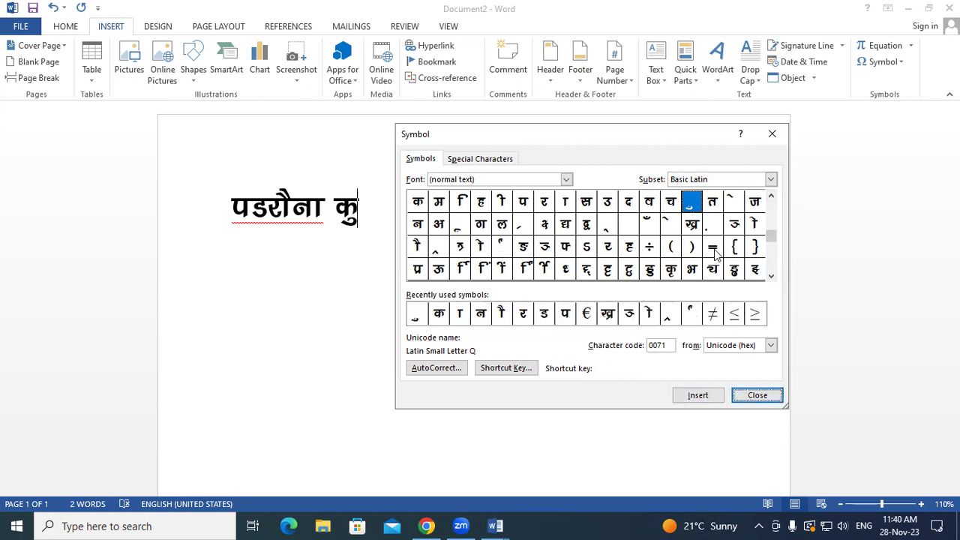
# - Scroll the symbol chart and insert श after कु
pyautogui.click(772, 277)
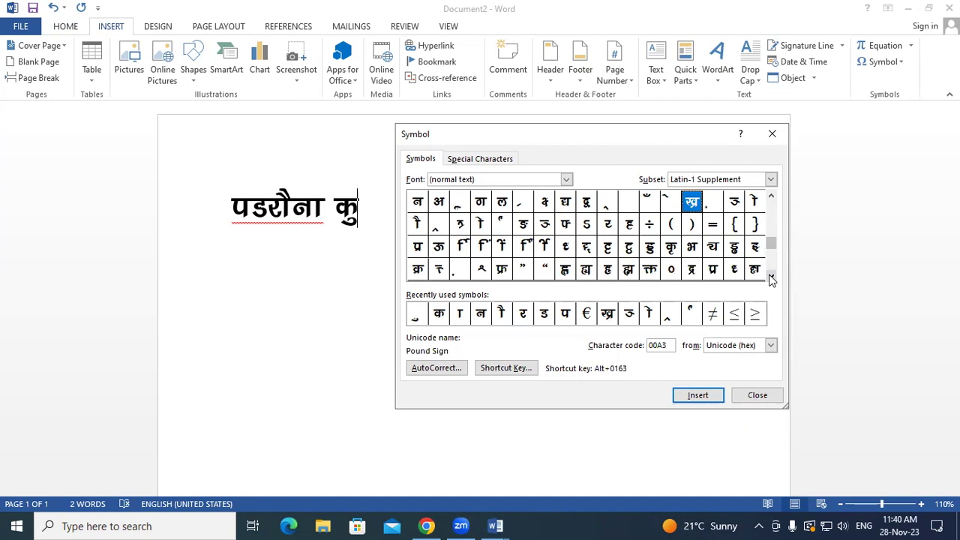
pyautogui.click(772, 278)
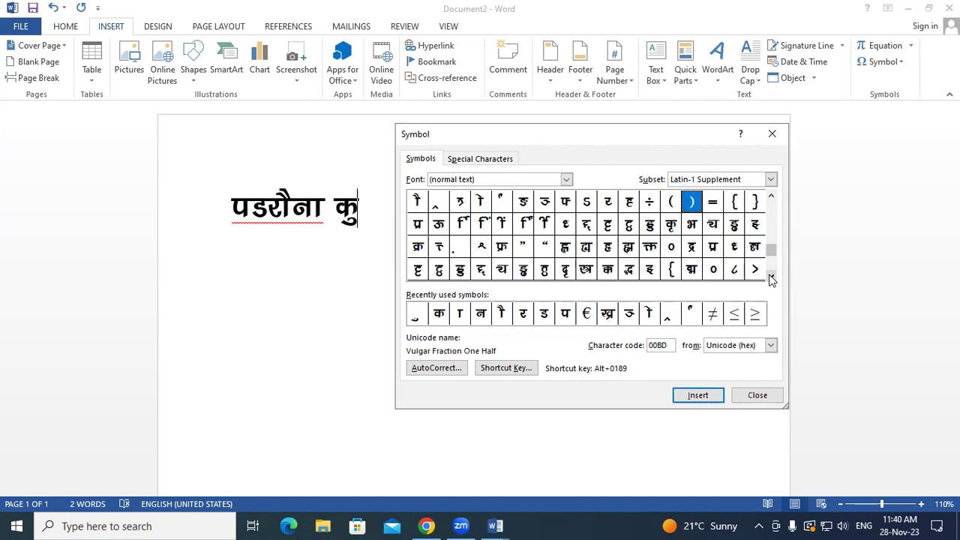
pyautogui.click(772, 278)
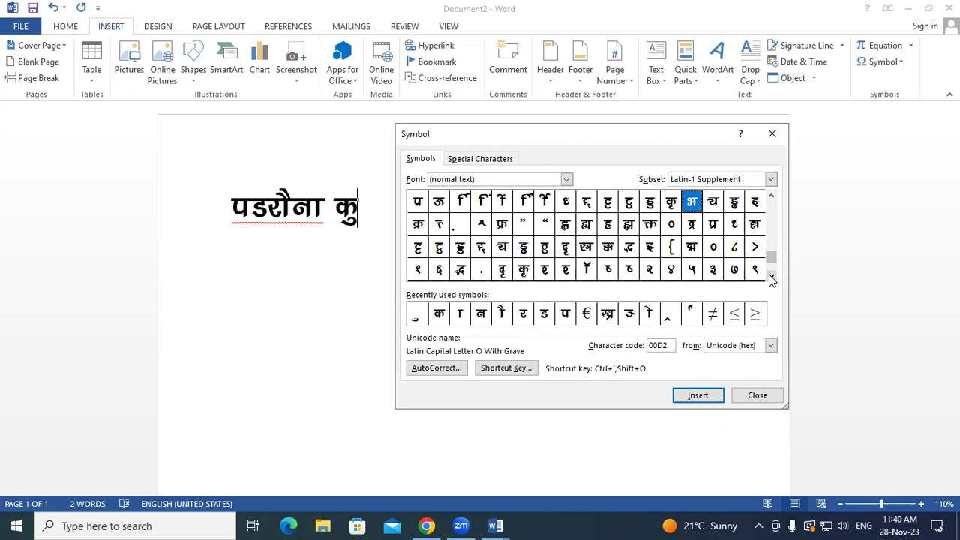
pyautogui.click(548, 271)
pyautogui.click(705, 398)
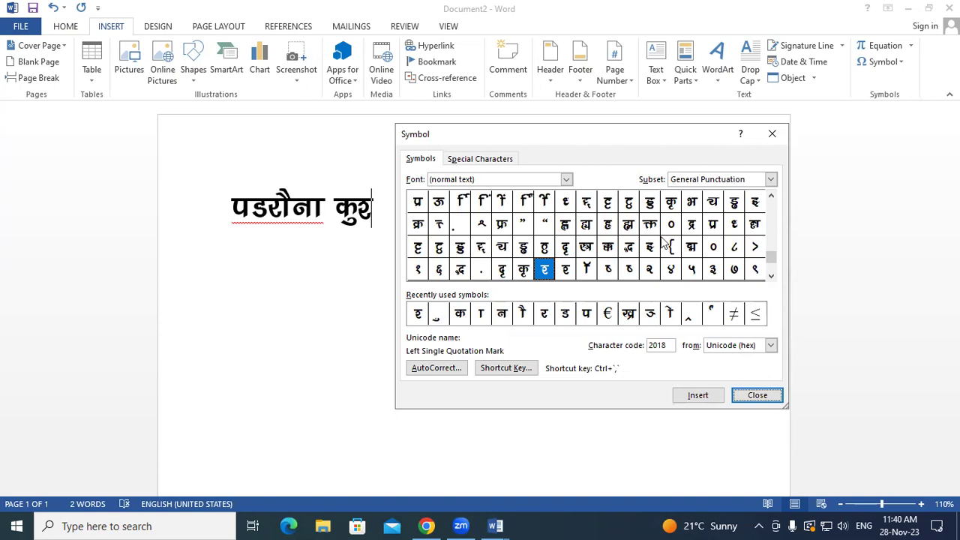
pyautogui.click(772, 197)
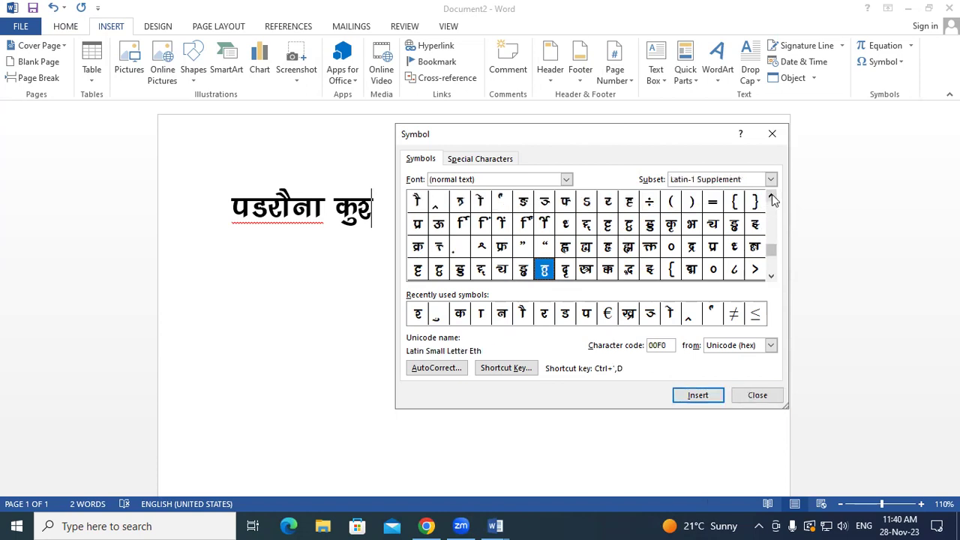
# - Insert र after कुश, then close the chart and delete the mistaken र
pyautogui.click(772, 196)
pyautogui.click(772, 197)
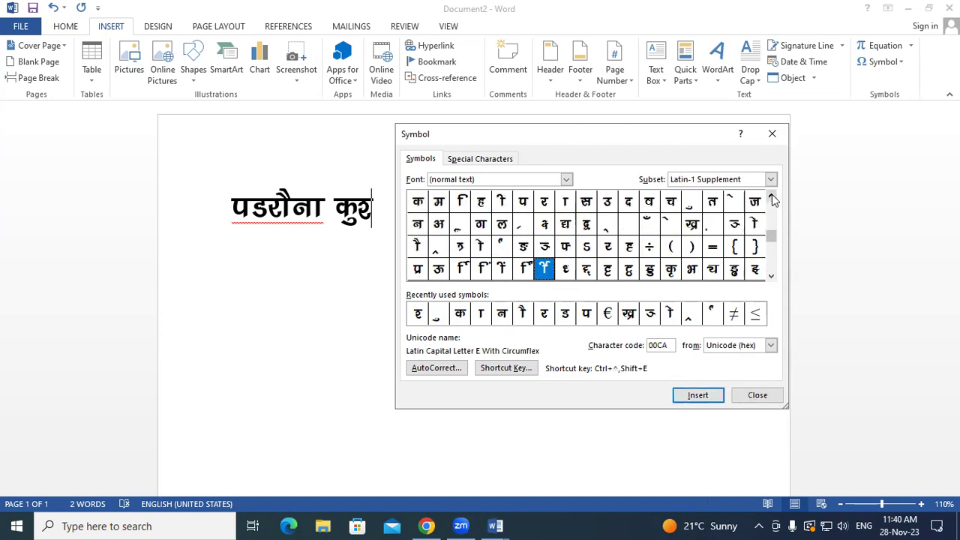
pyautogui.click(544, 202)
pyautogui.click(685, 399)
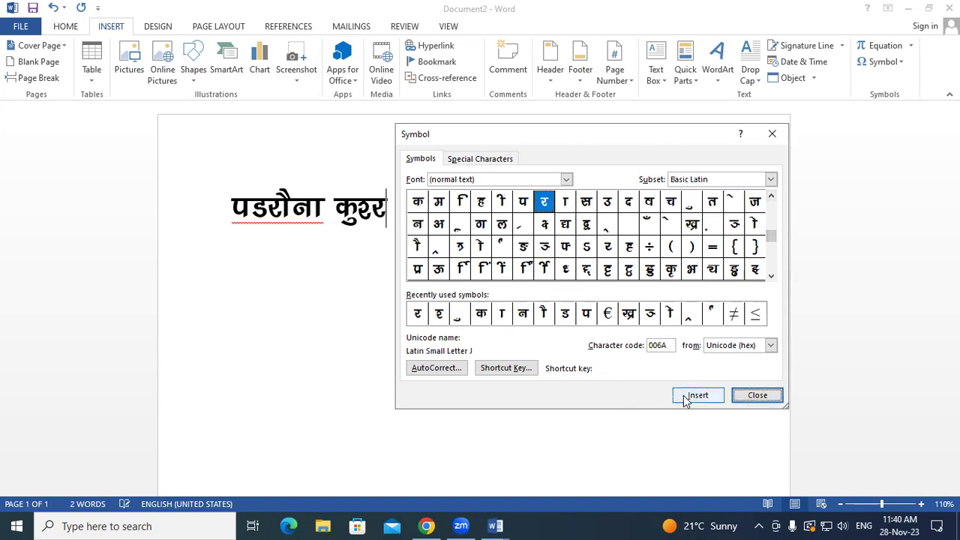
pyautogui.click(770, 135)
pyautogui.press('BackSpace')
# - Insert ा, turn it into ी, and add न so the word reads कुशीन
pyautogui.click(878, 61)
pyautogui.click(879, 166)
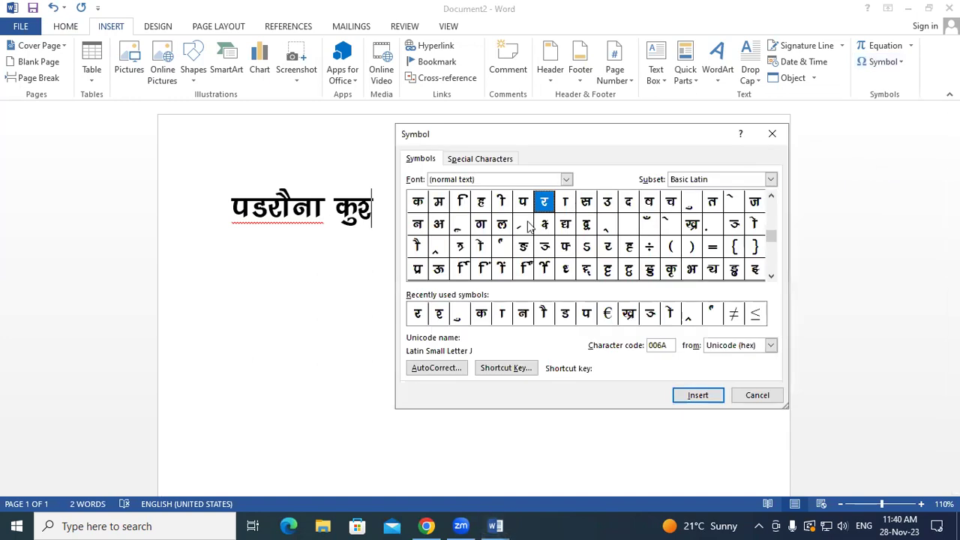
pyautogui.click(570, 206)
pyautogui.click(700, 396)
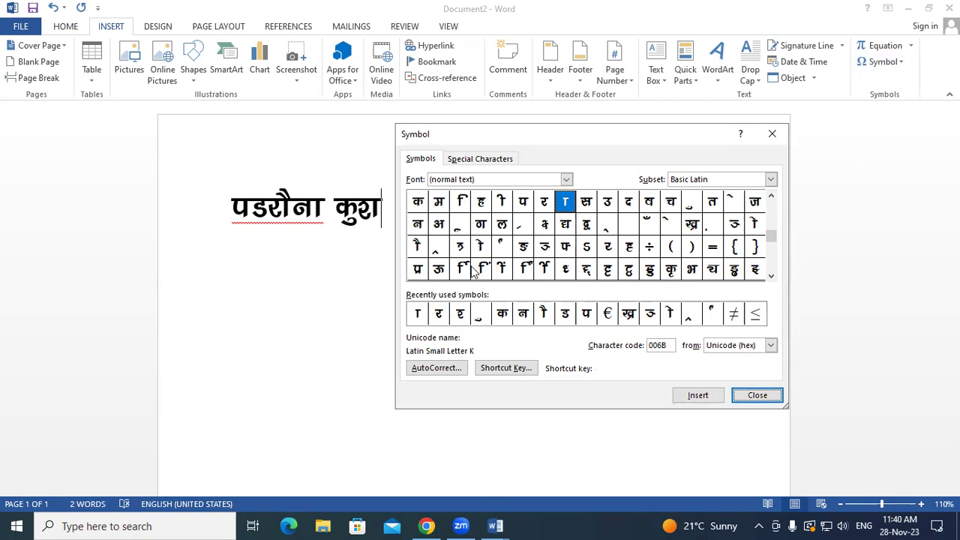
pyautogui.click(501, 201)
pyautogui.click(698, 395)
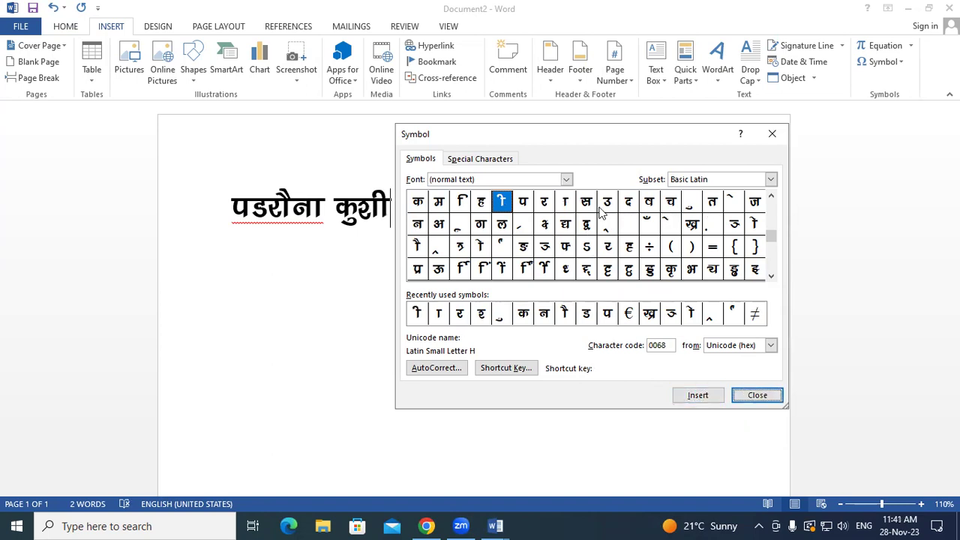
pyautogui.click(417, 223)
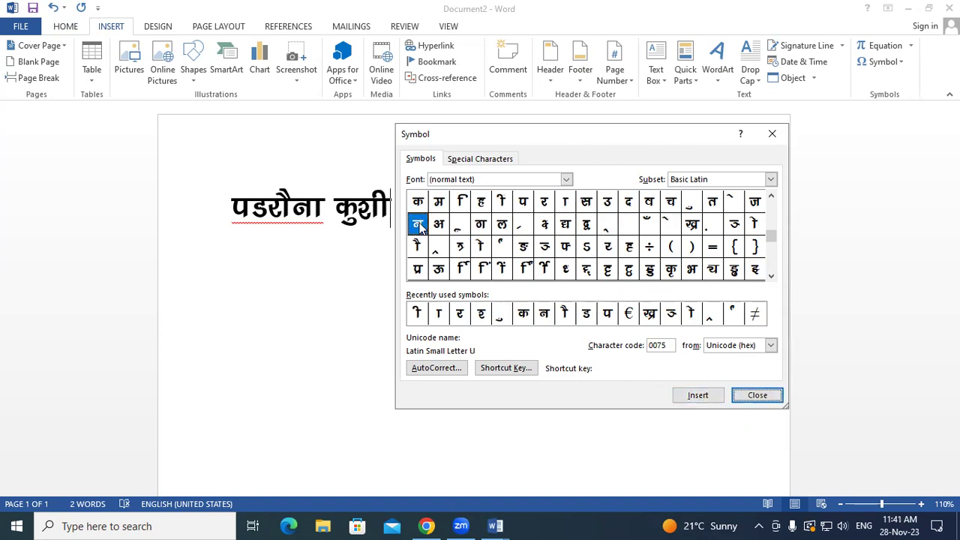
pyautogui.click(691, 394)
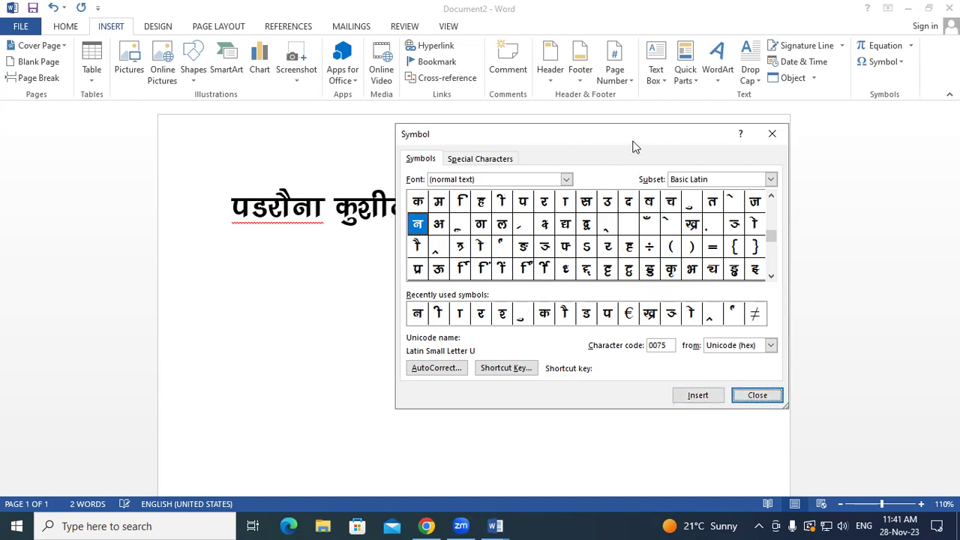
# - Insert ग and र to complete कुशीनगर, then close the symbol picker
pyautogui.moveTo(642, 150); pyautogui.dragTo(681, 162)
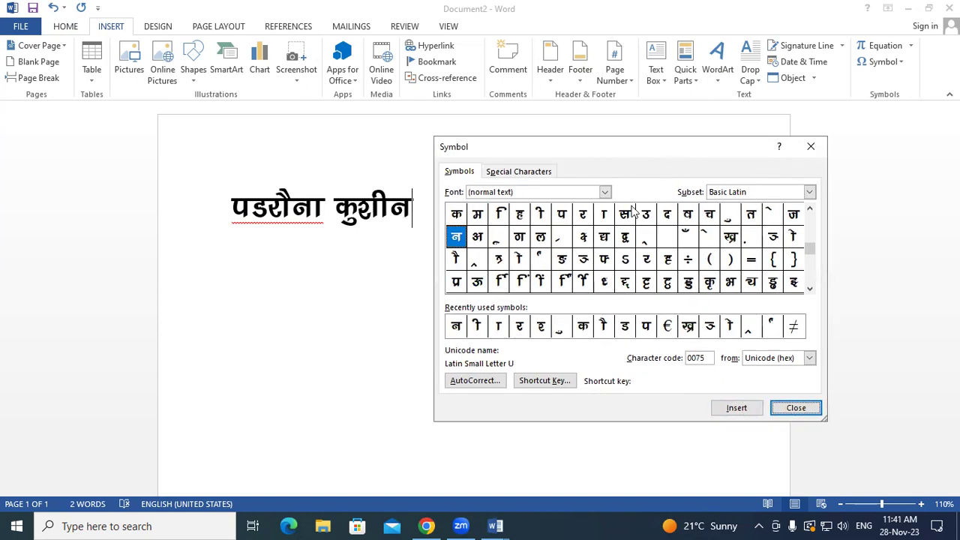
pyautogui.click(521, 239)
pyautogui.click(737, 407)
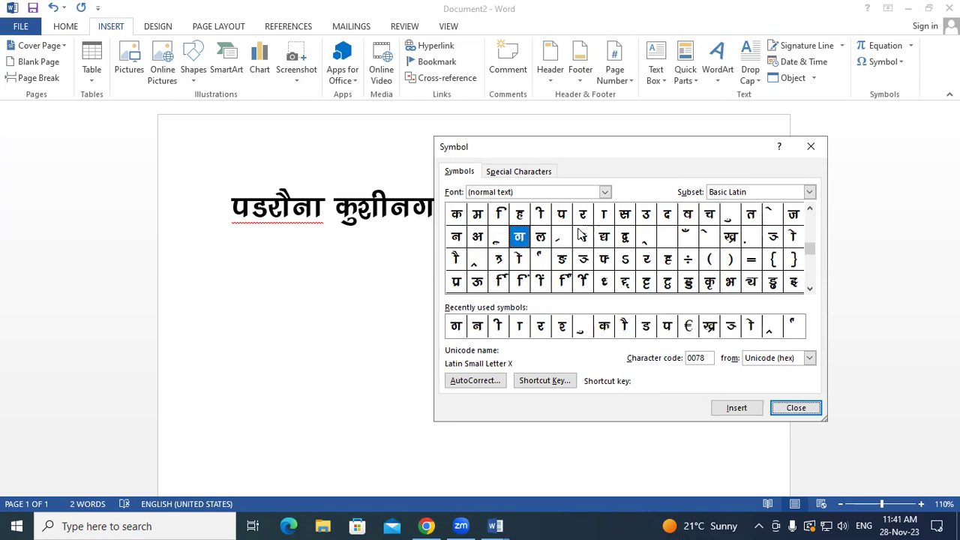
pyautogui.click(584, 216)
pyautogui.click(737, 407)
pyautogui.click(810, 146)
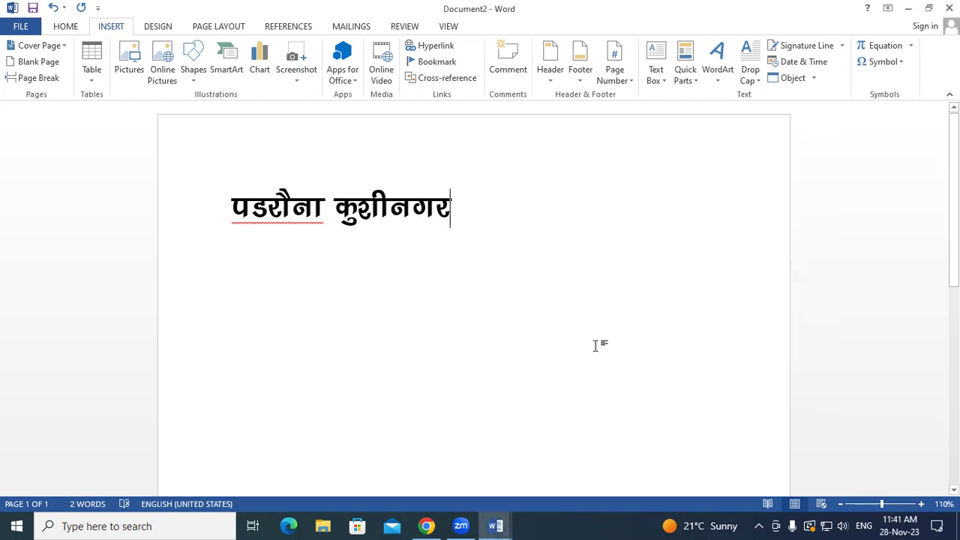
# - Start a new line and type 'iडराौना' in Kruti Dev to write पडरौना
pyautogui.press('Return')
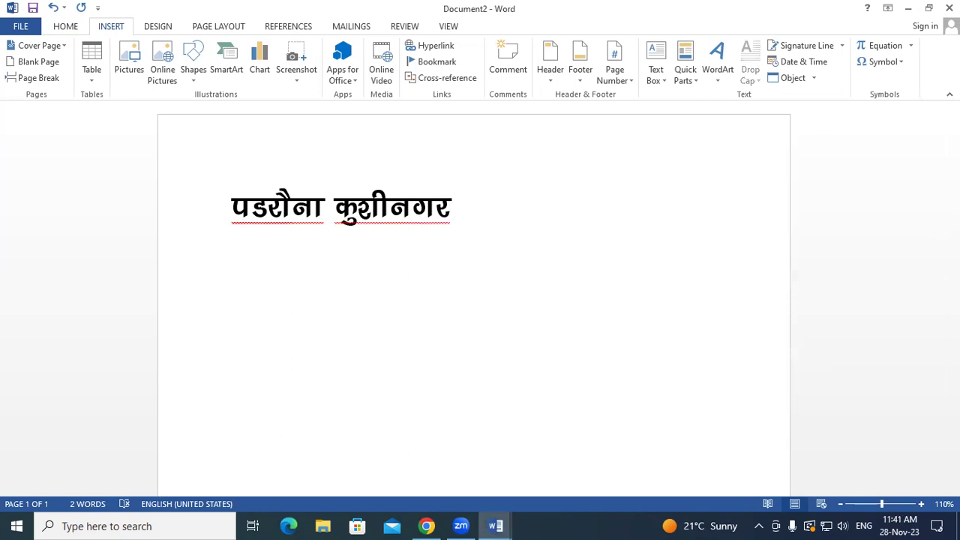
pyautogui.write('i')
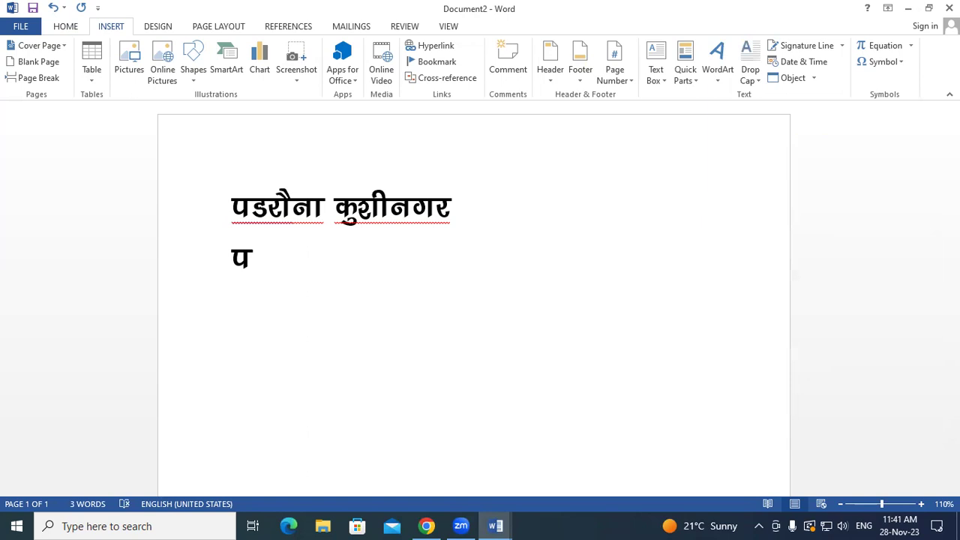
pyautogui.write('डरा')
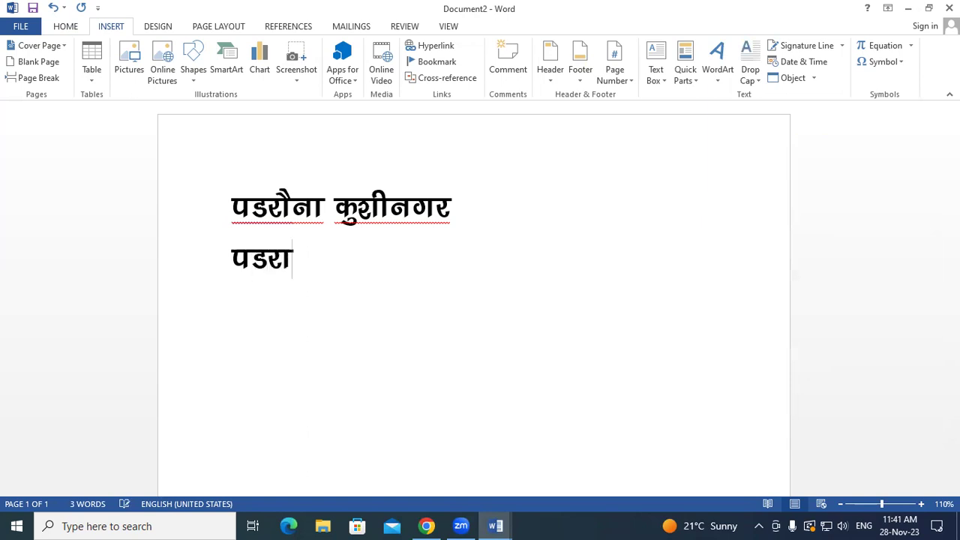
pyautogui.press('BackSpace')
pyautogui.write('ौना')
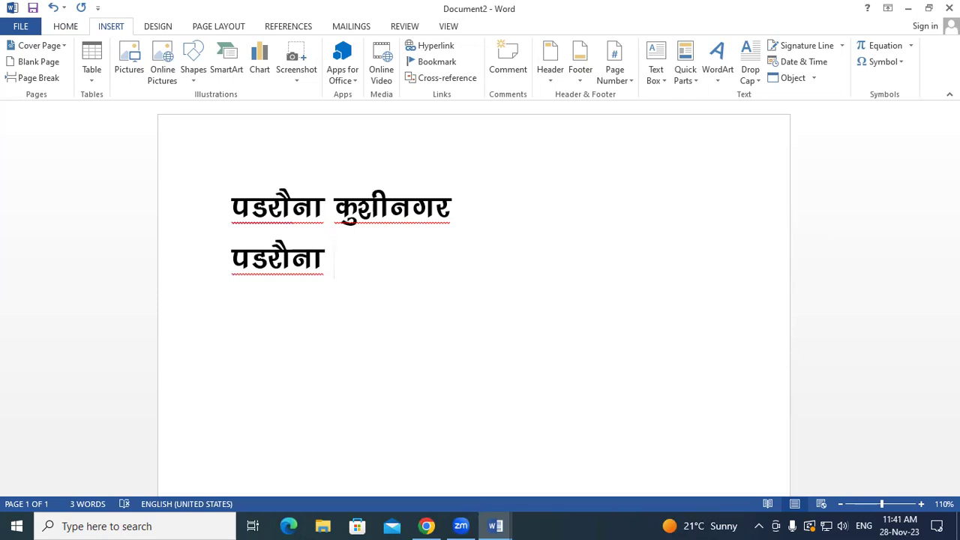
pyautogui.click(881, 69)
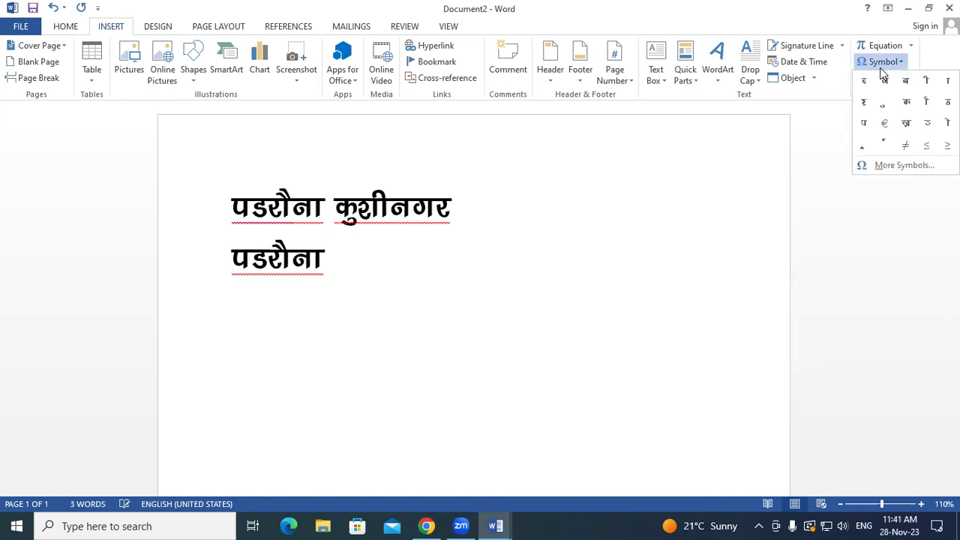
pyautogui.click(897, 165)
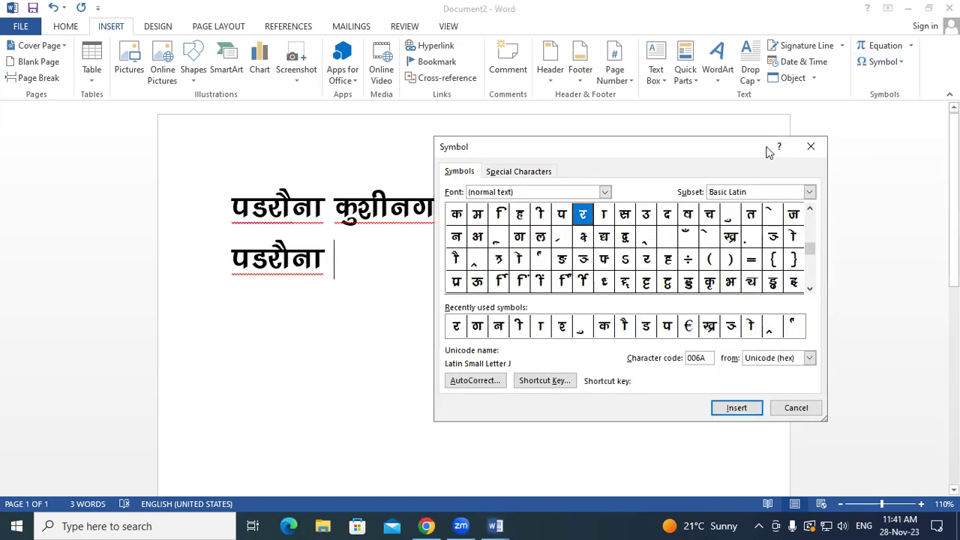
pyautogui.click(811, 146)
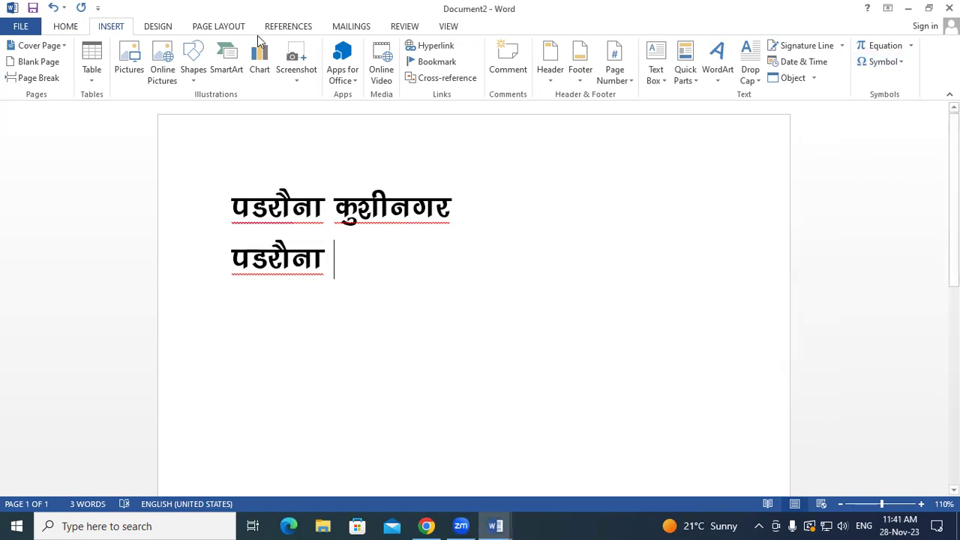
pyautogui.click(69, 29)
pyautogui.click(174, 51)
pyautogui.click(132, 98)
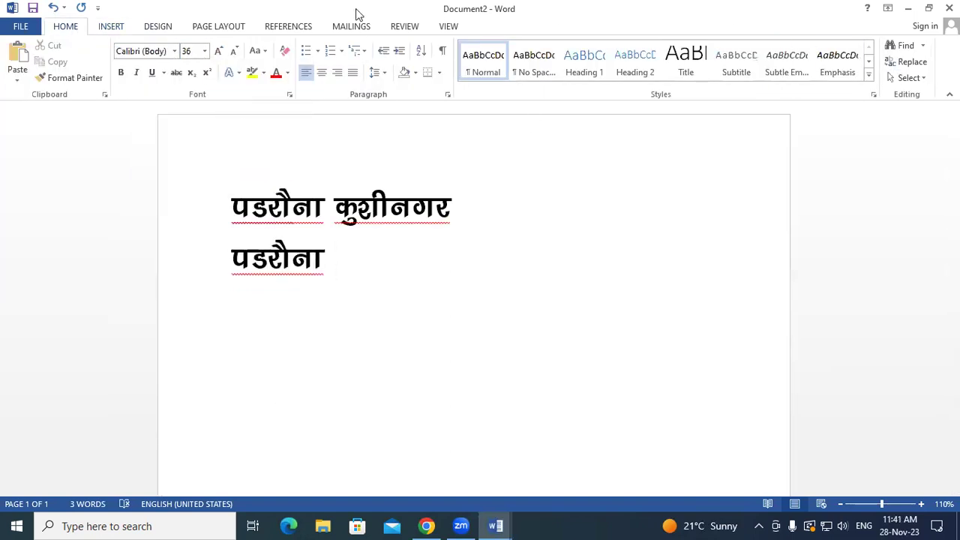
pyautogui.click(111, 28)
pyautogui.click(900, 63)
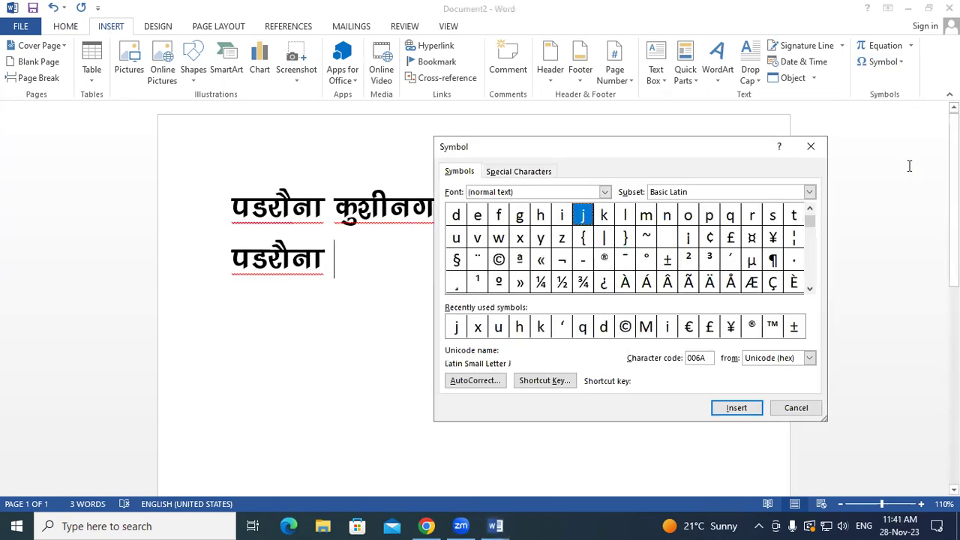
pyautogui.moveTo(813, 221); pyautogui.dragTo(814, 264)
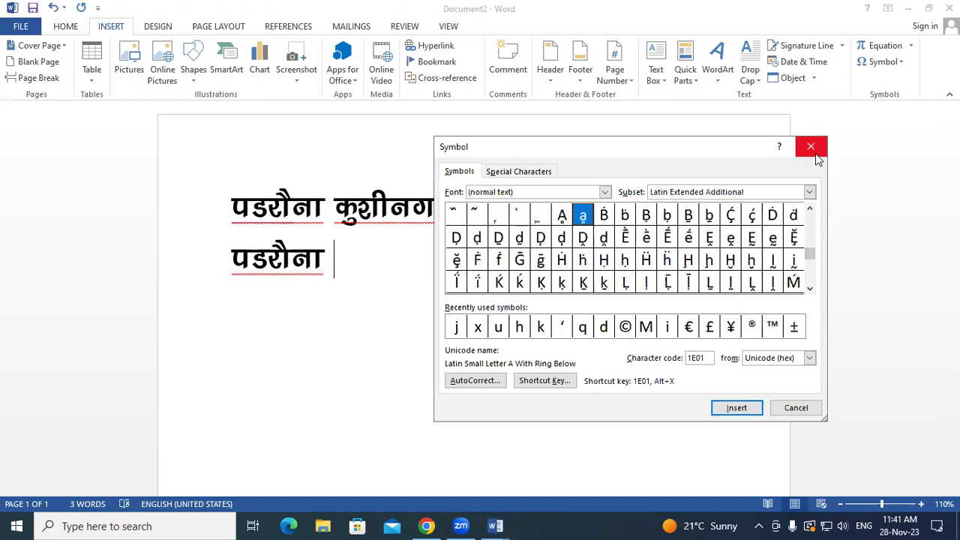
pyautogui.click(811, 147)
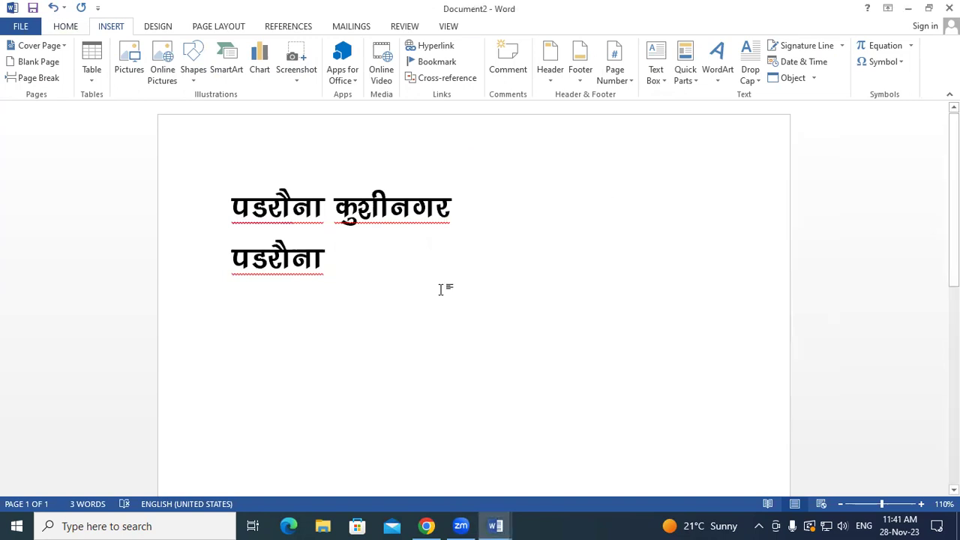
pyautogui.hotkey('ctrl', 'a')
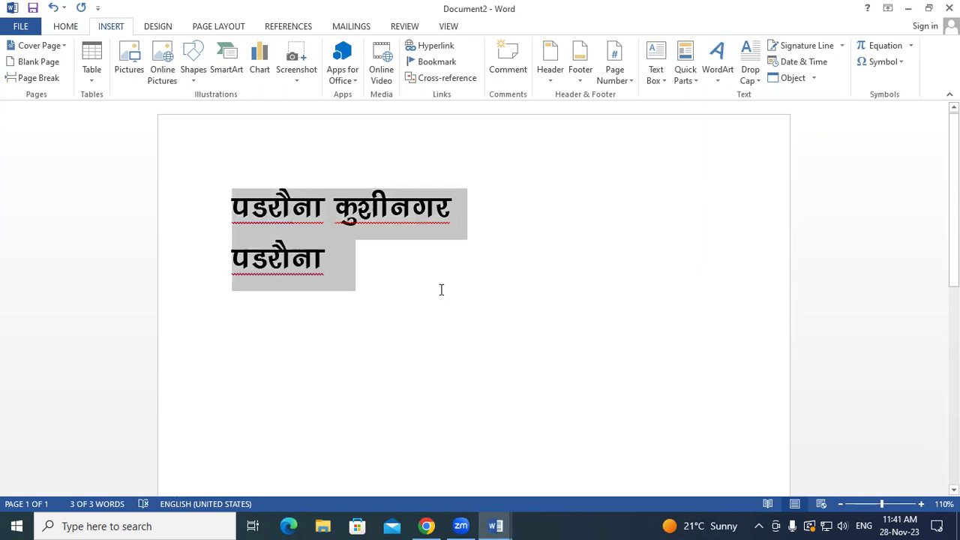
pyautogui.click(441, 290)
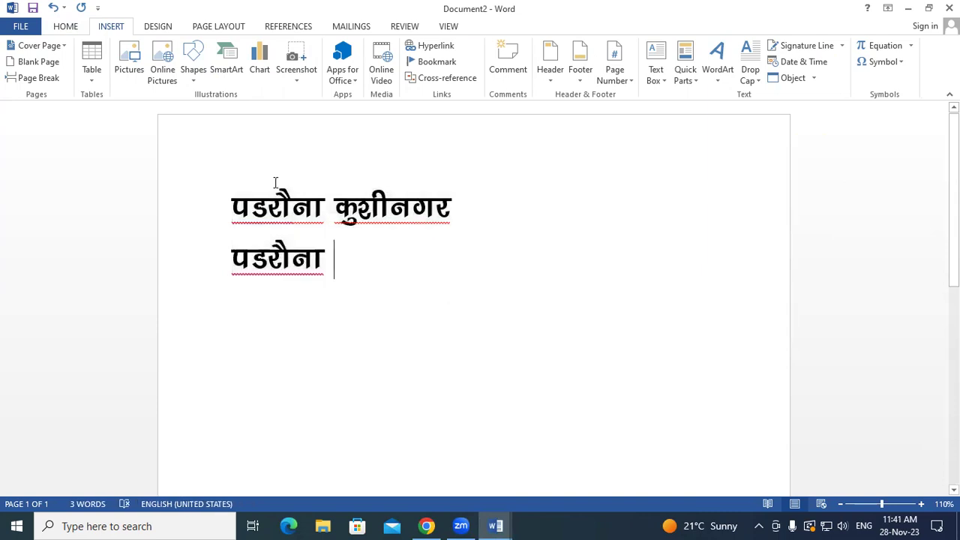
pyautogui.click(80, 35)
pyautogui.click(174, 51)
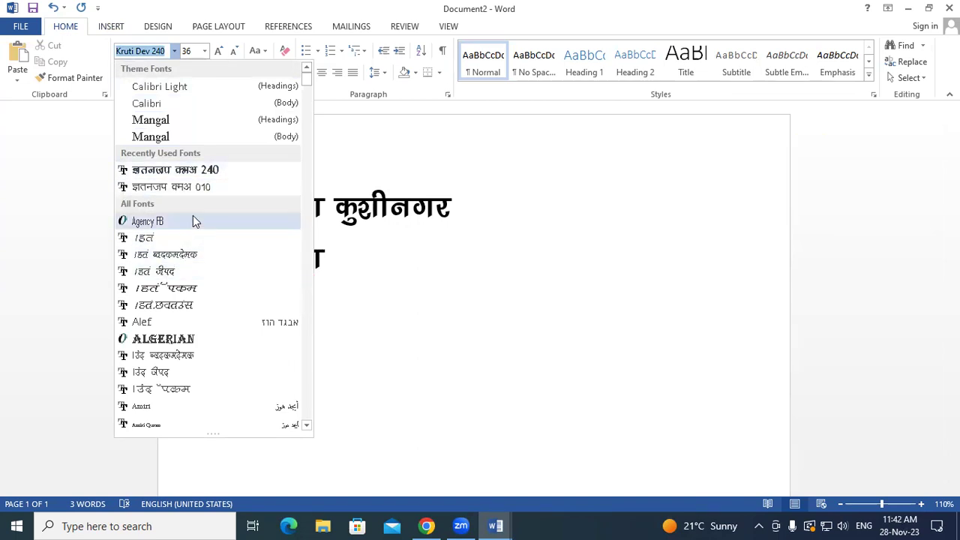
pyautogui.click(462, 285)
pyautogui.click(119, 28)
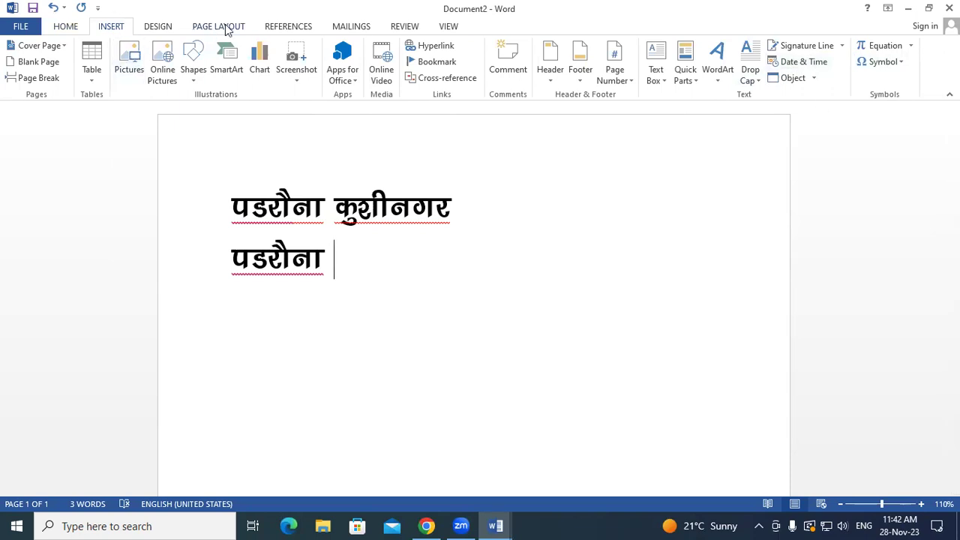
# - Switch between the Design and Home tabs several times, ending on Page Layout
pyautogui.click(157, 27)
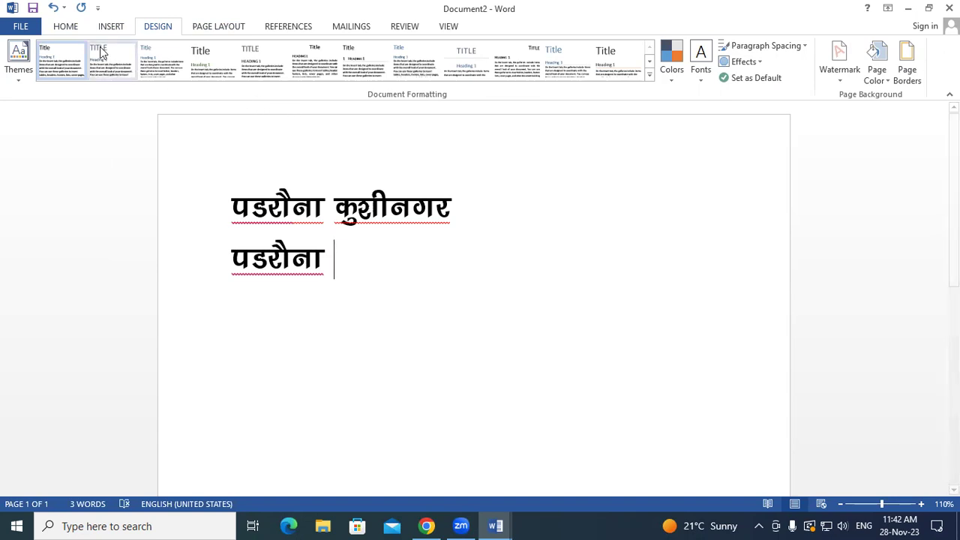
pyautogui.click(66, 27)
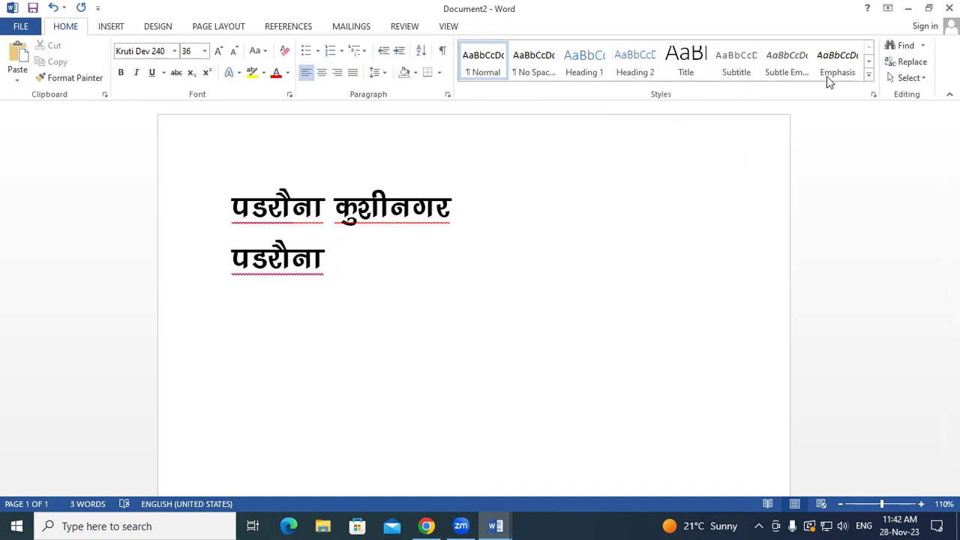
pyautogui.click(158, 28)
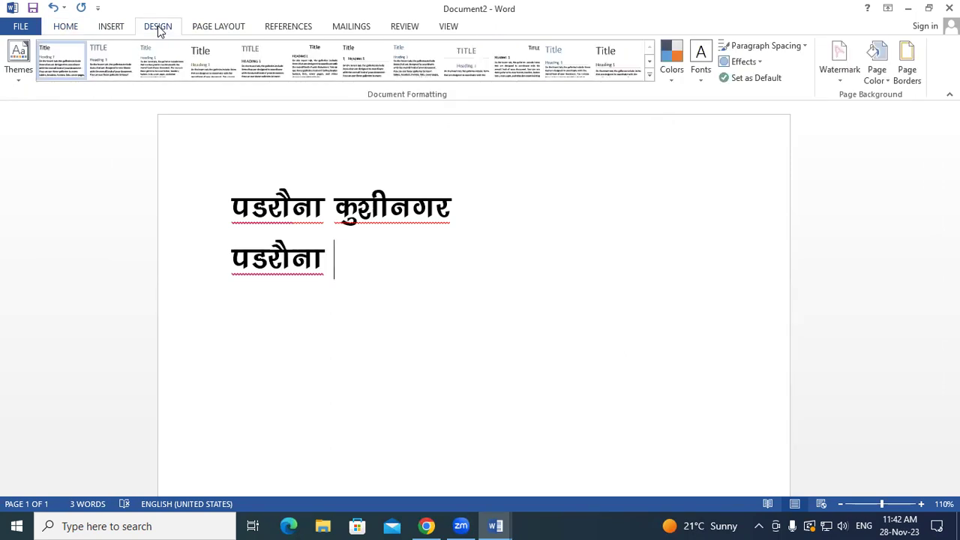
pyautogui.click(62, 28)
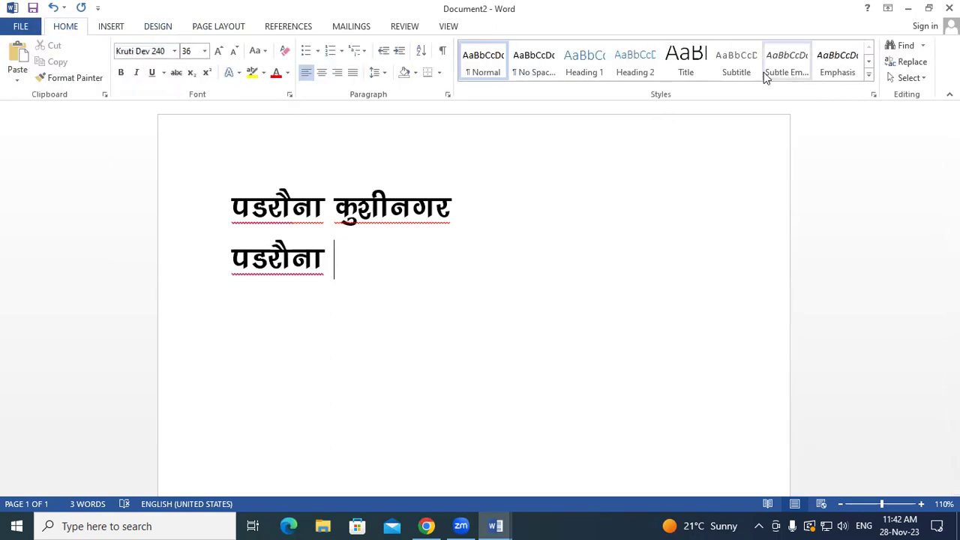
pyautogui.click(166, 28)
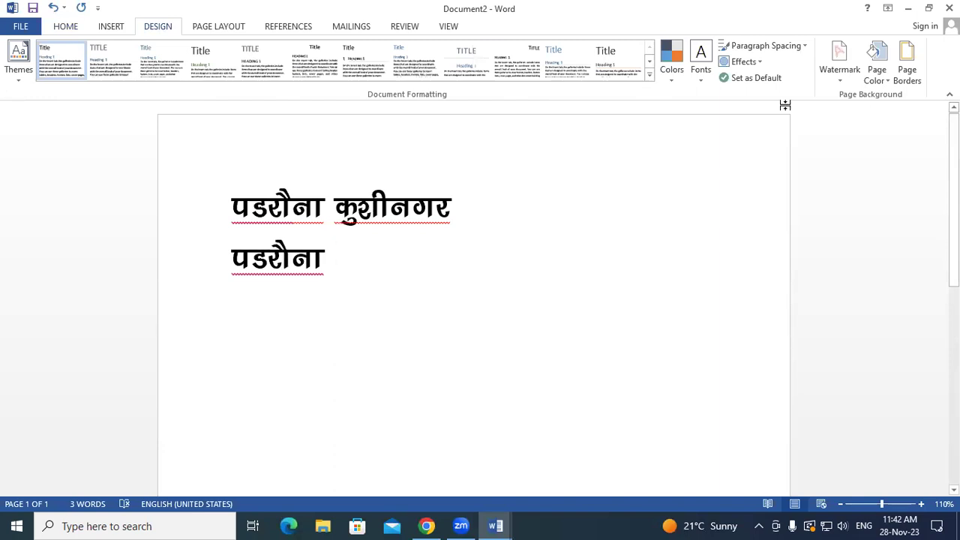
pyautogui.click(221, 26)
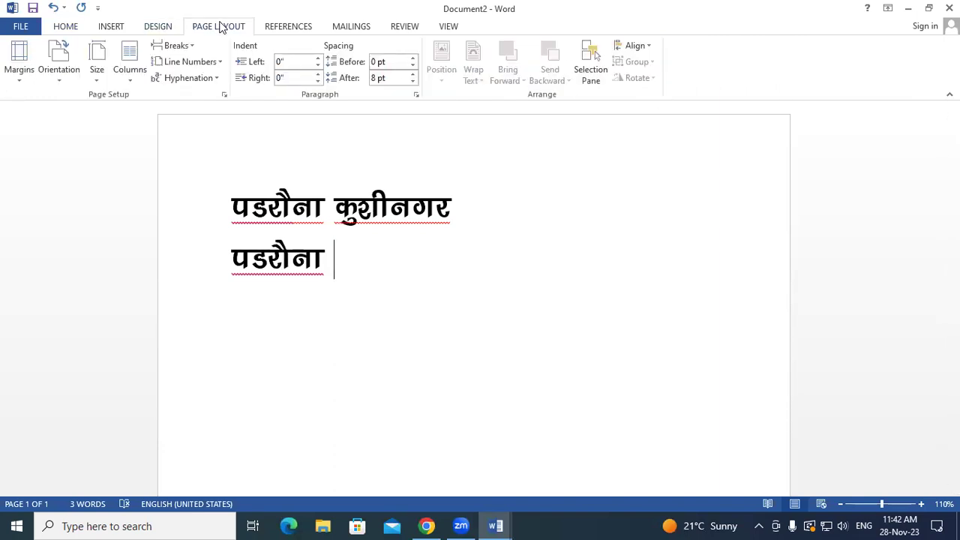